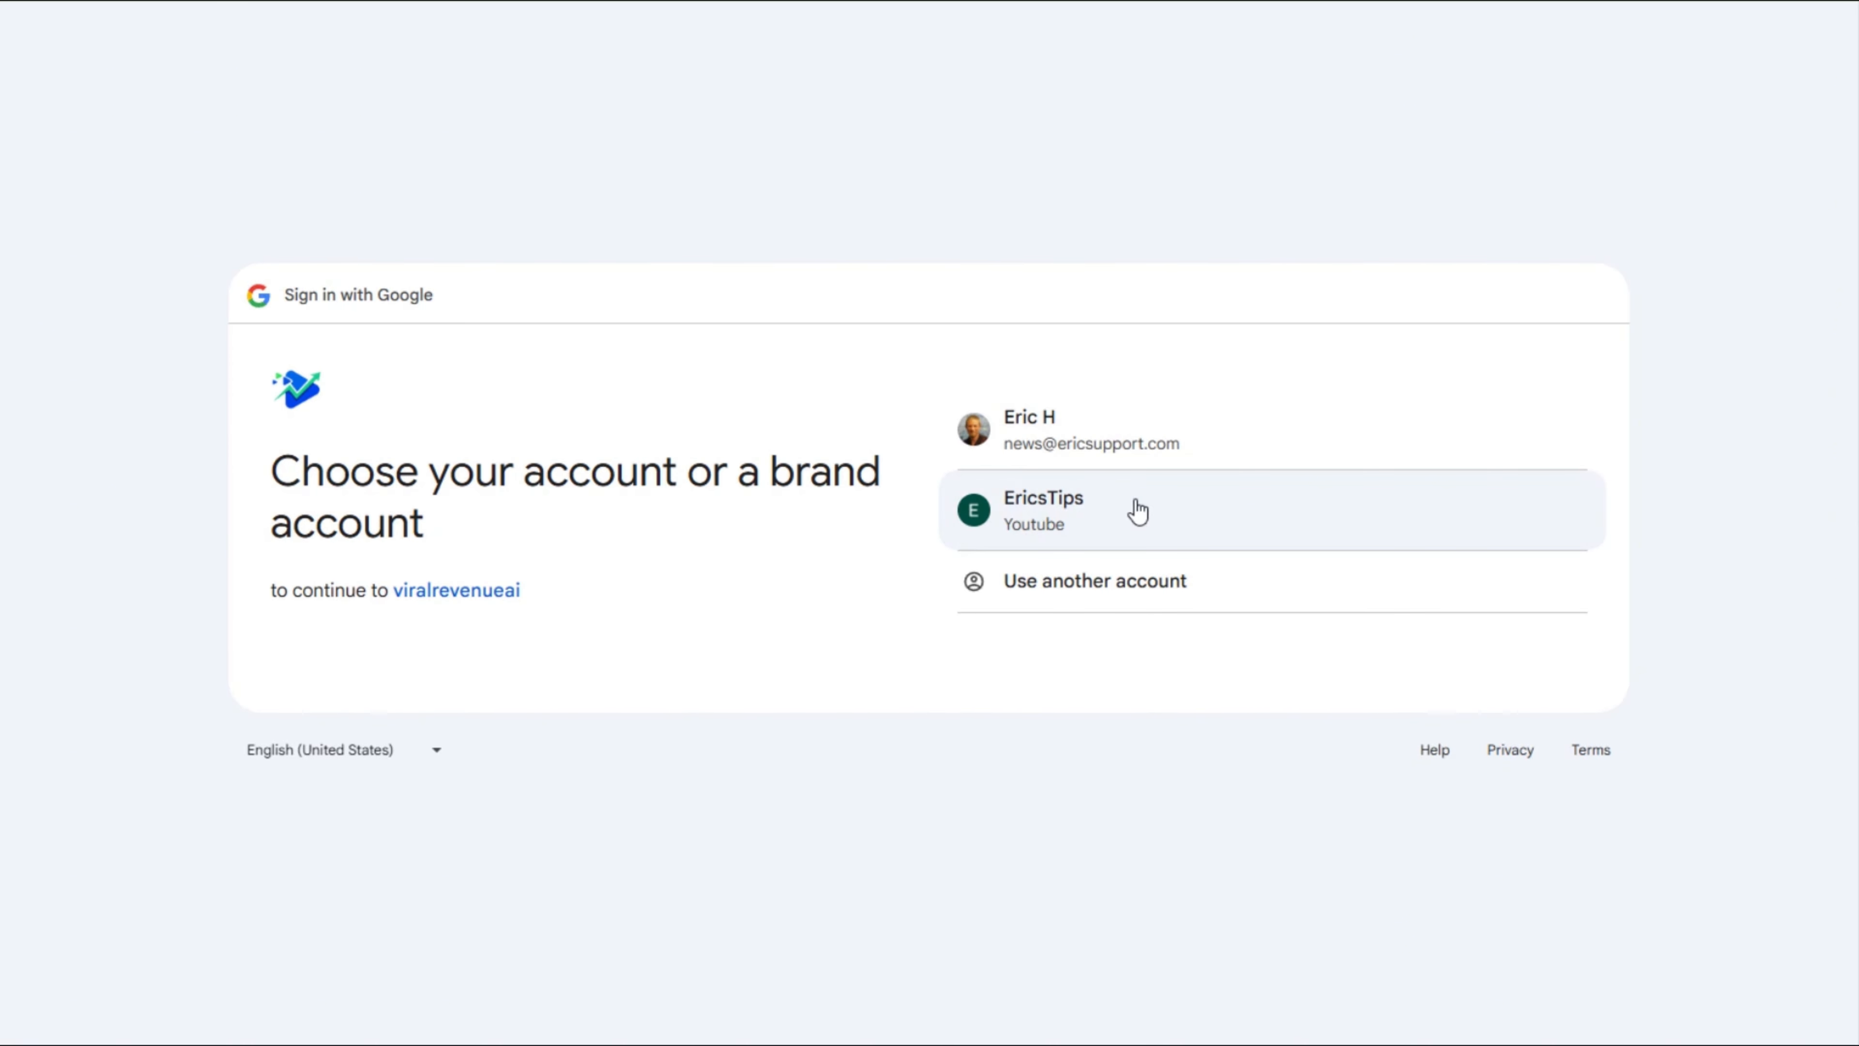
Step: Connect the EricsTips YouTube brand account, granting viralrevenueai all requested permissions
{"action": "left_click", "coordinate": [1138, 511]}
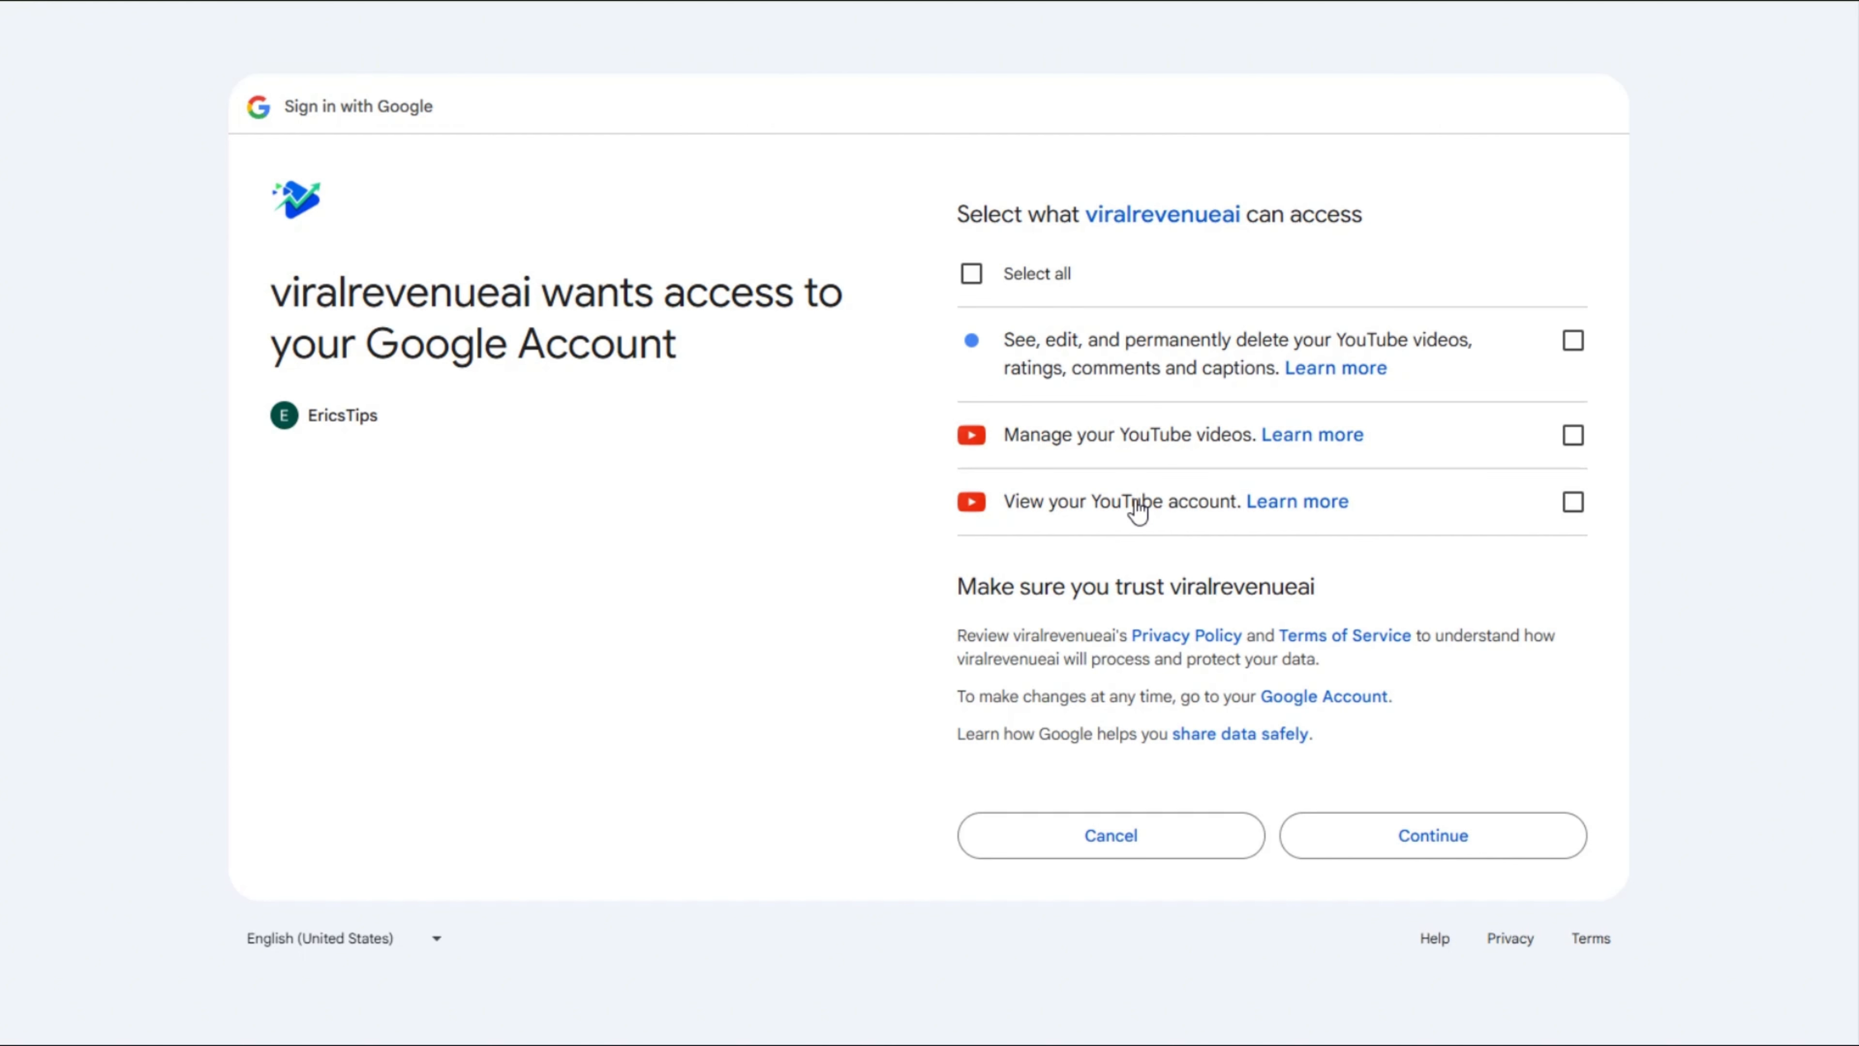
{"action": "left_click", "coordinate": [972, 276]}
{"action": "left_click", "coordinate": [1427, 839]}
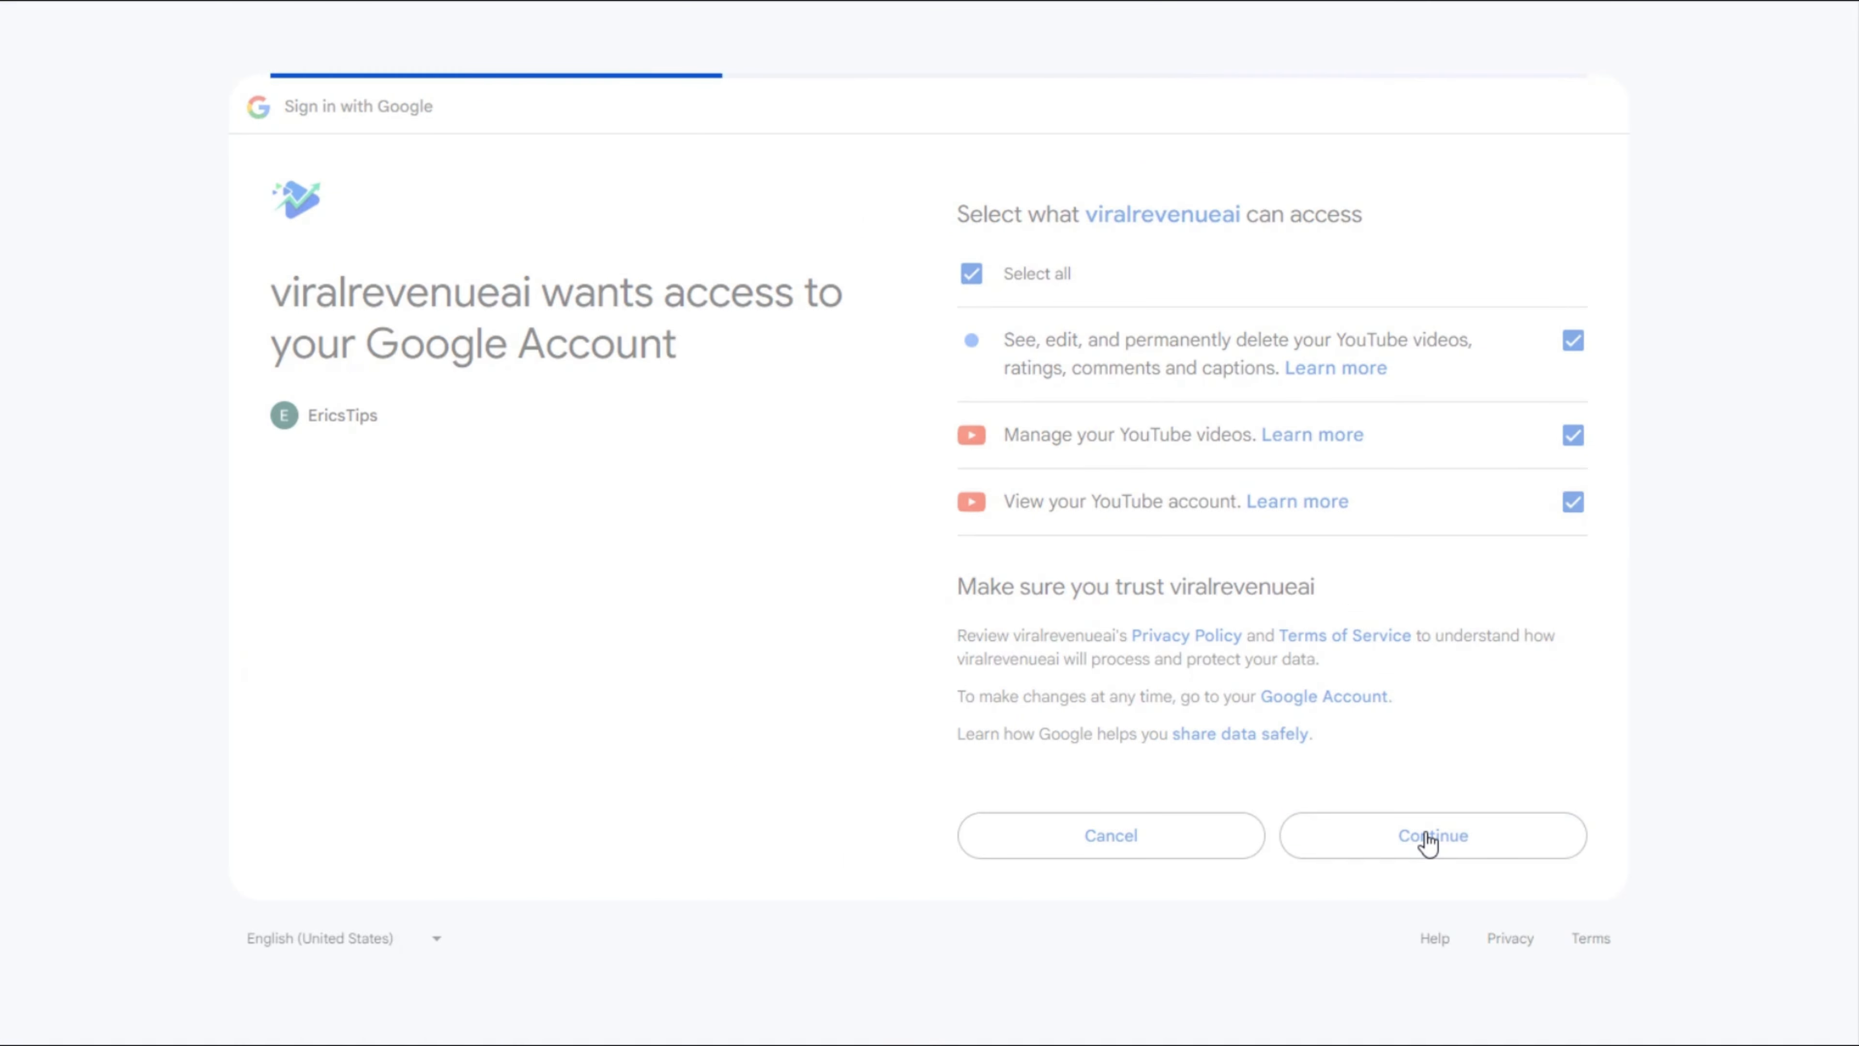
{"action": "scroll", "coordinate": [1415, 863], "scroll_direction": "down", "scroll_amount": 15}
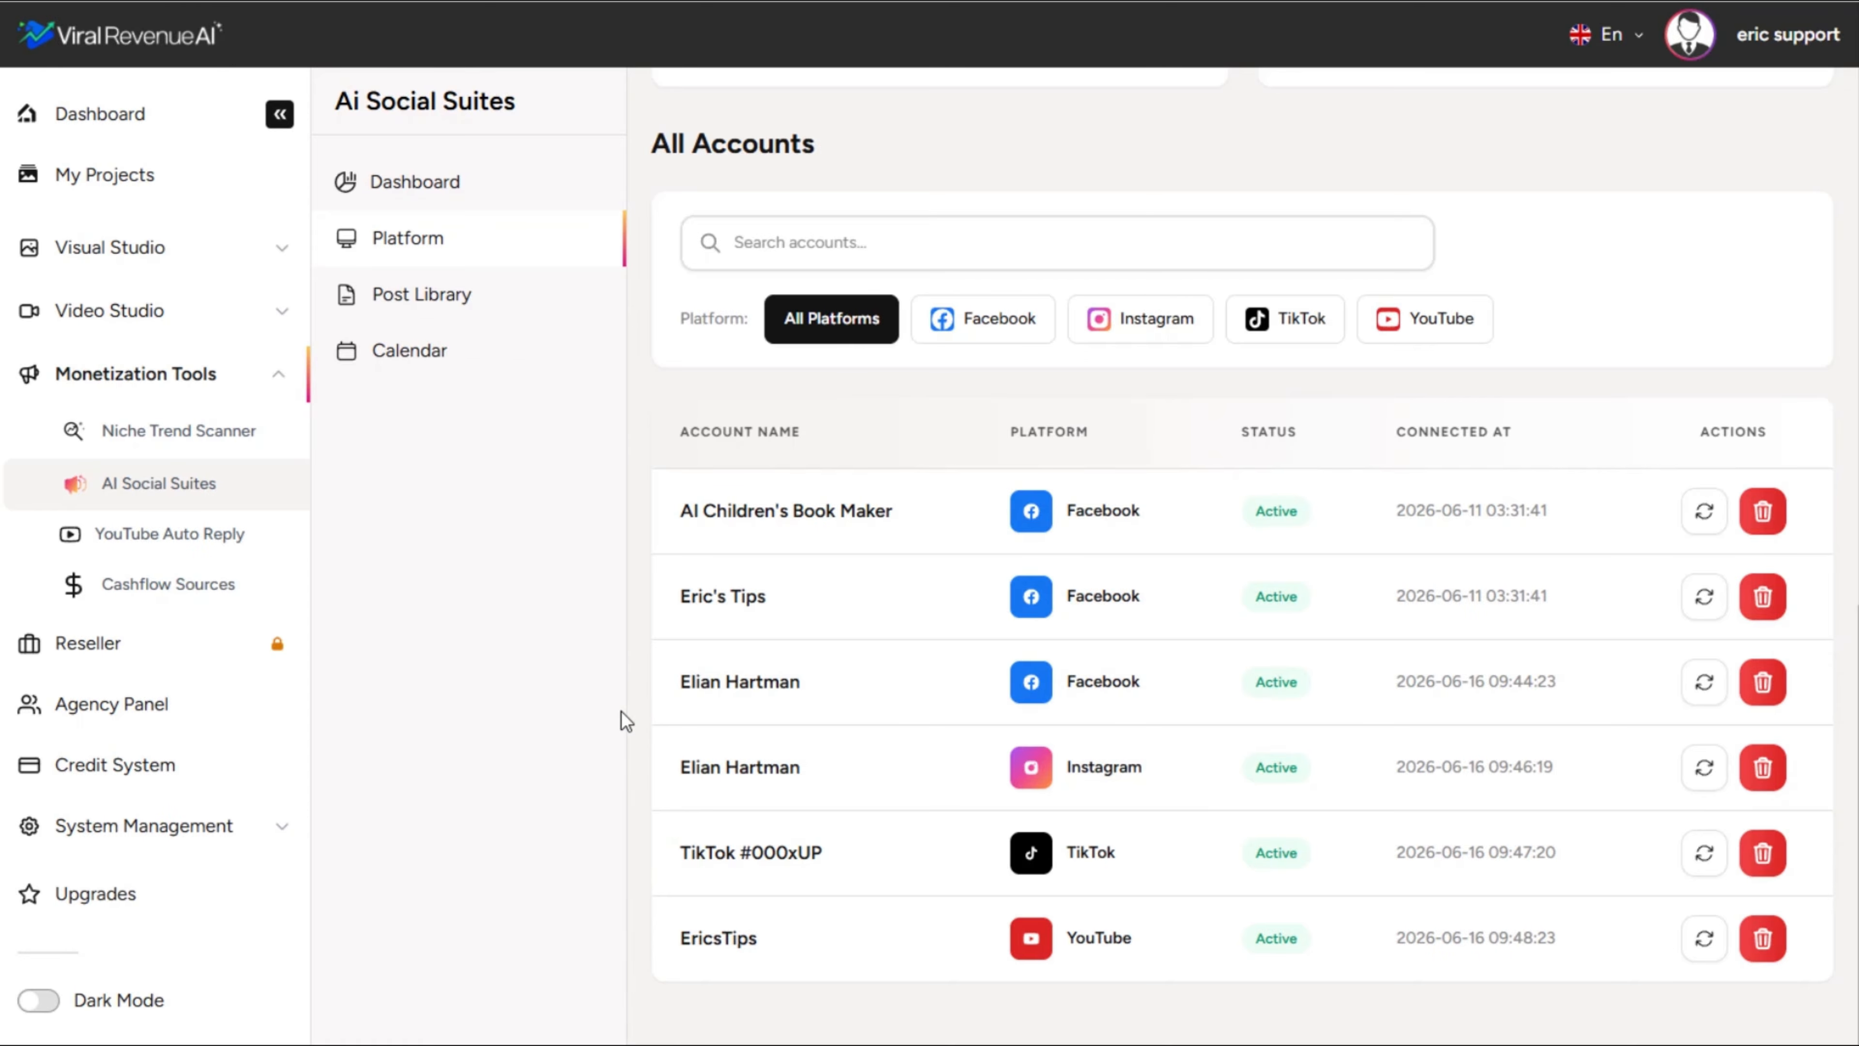
Step: Create a new post from the Post Library, targeting Facebook and YouTube
{"action": "left_click", "coordinate": [449, 300]}
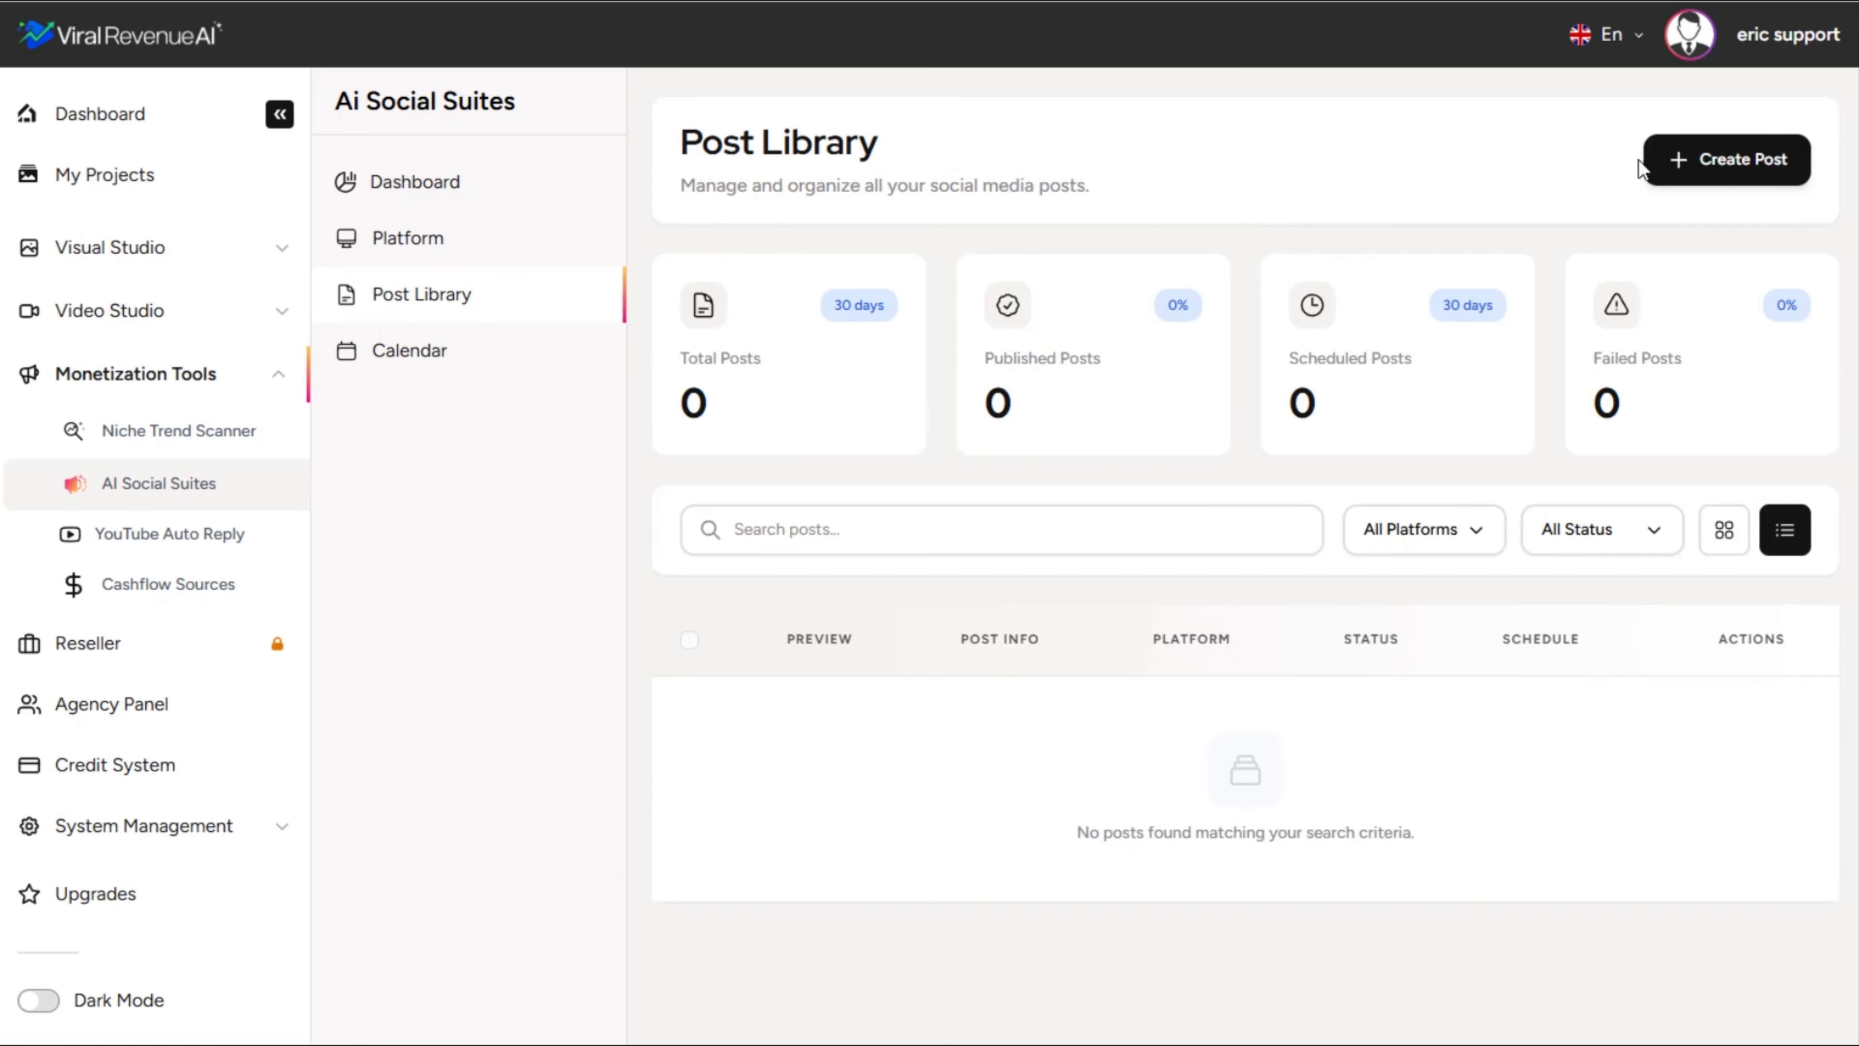
{"action": "left_click", "coordinate": [1681, 169]}
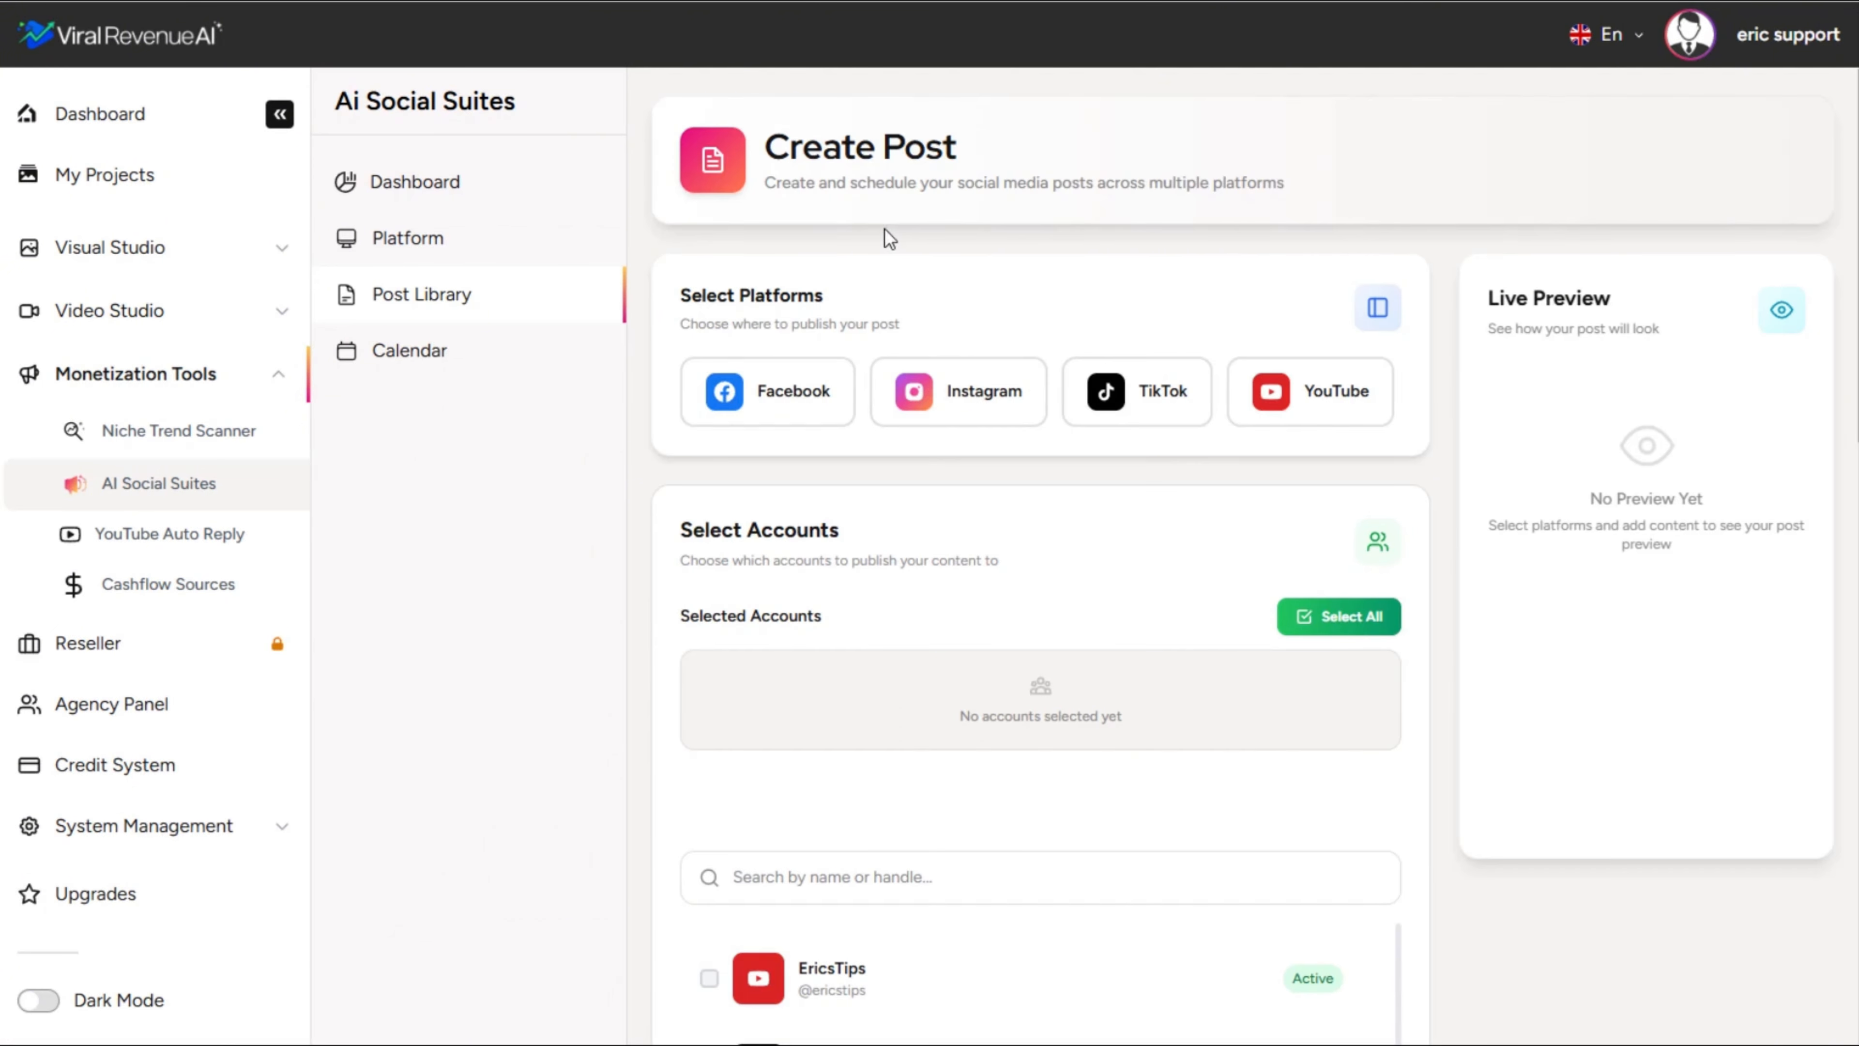
{"action": "left_click", "coordinate": [794, 410]}
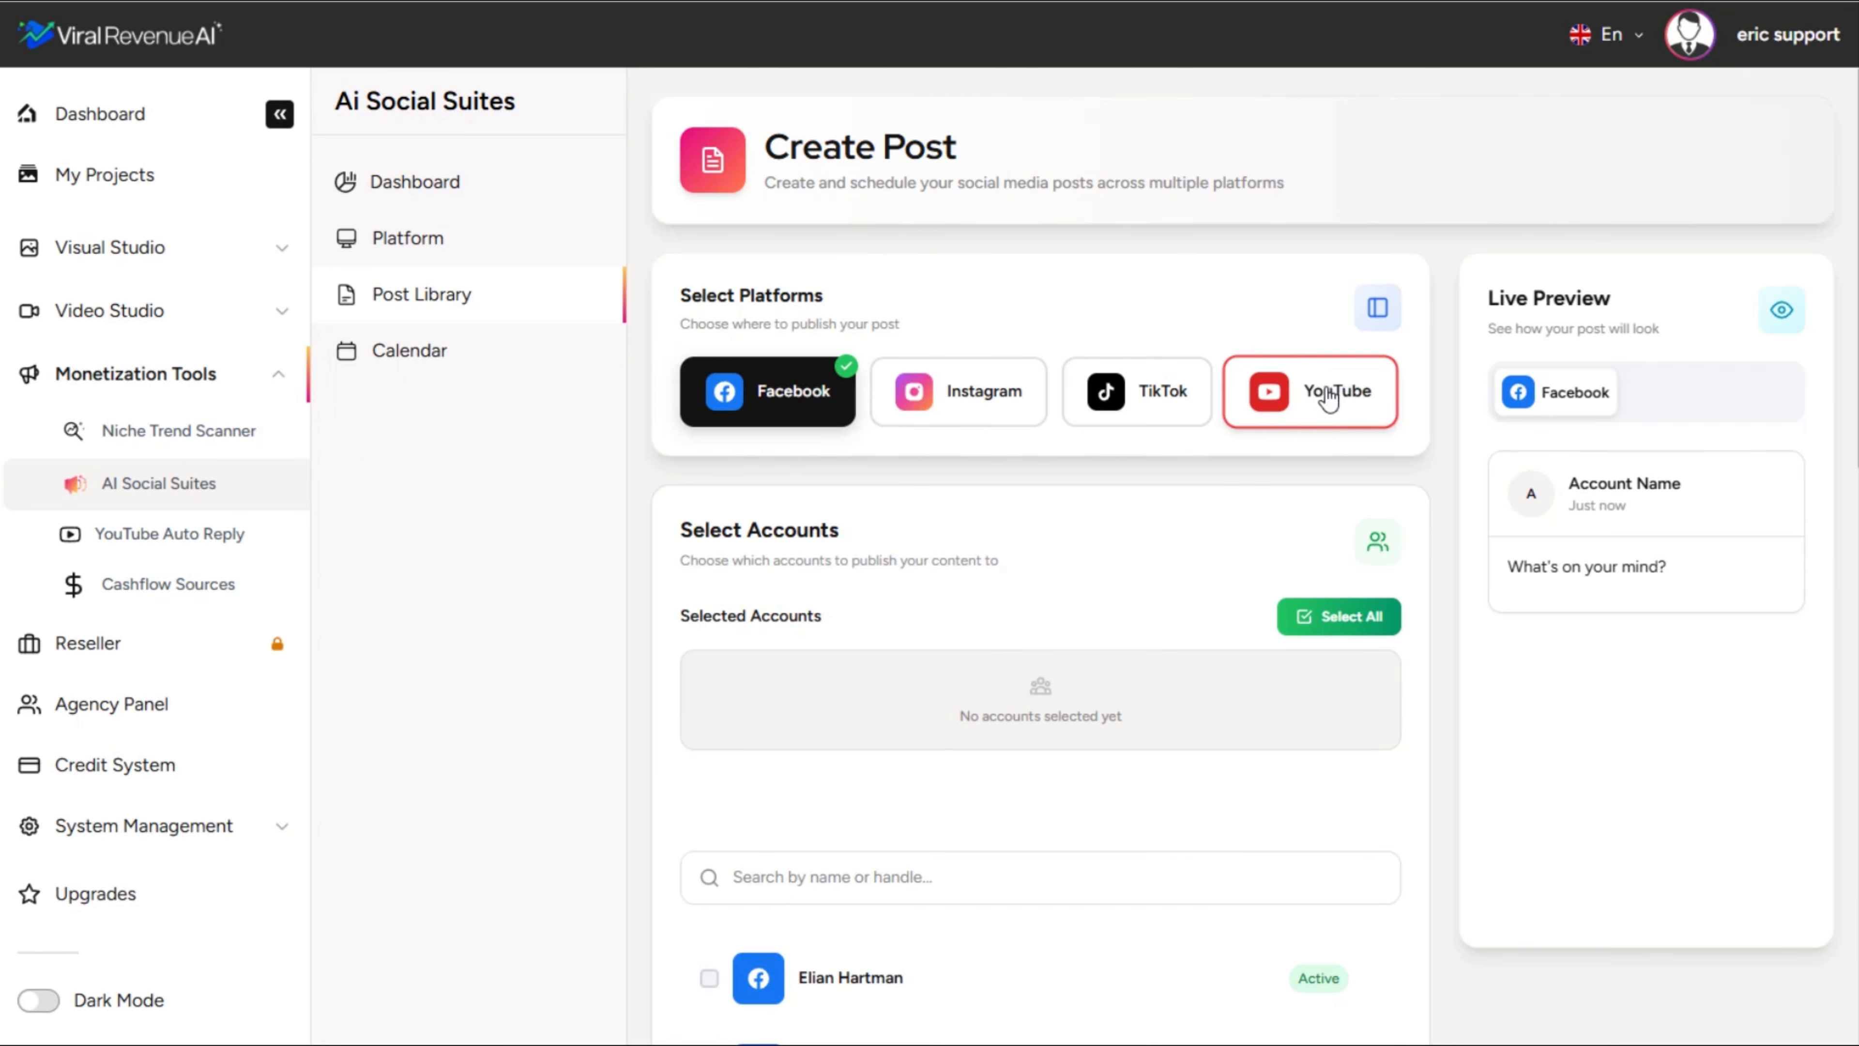
{"action": "left_click", "coordinate": [1349, 399]}
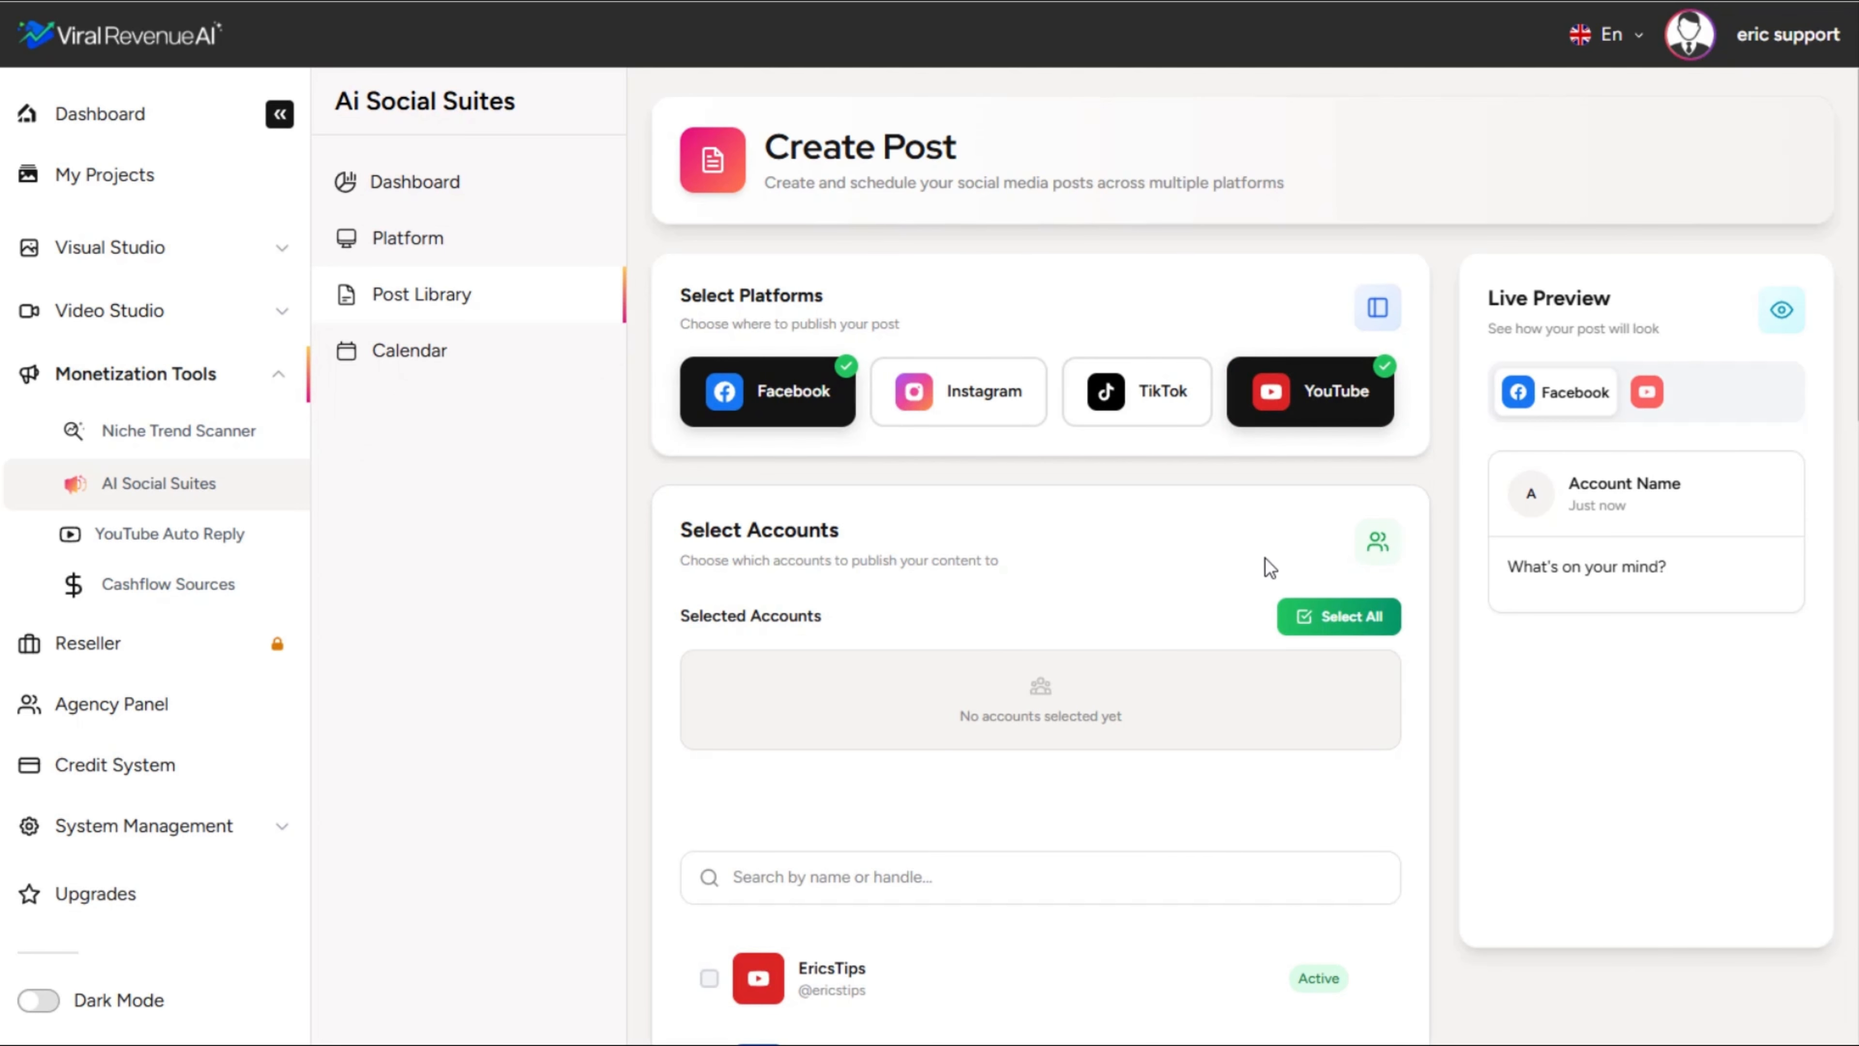
Step: Choose the EricsTips YouTube account and the Eric's Tips Facebook account for publishing the post
{"action": "scroll", "coordinate": [1265, 561], "scroll_direction": "down", "scroll_amount": 3}
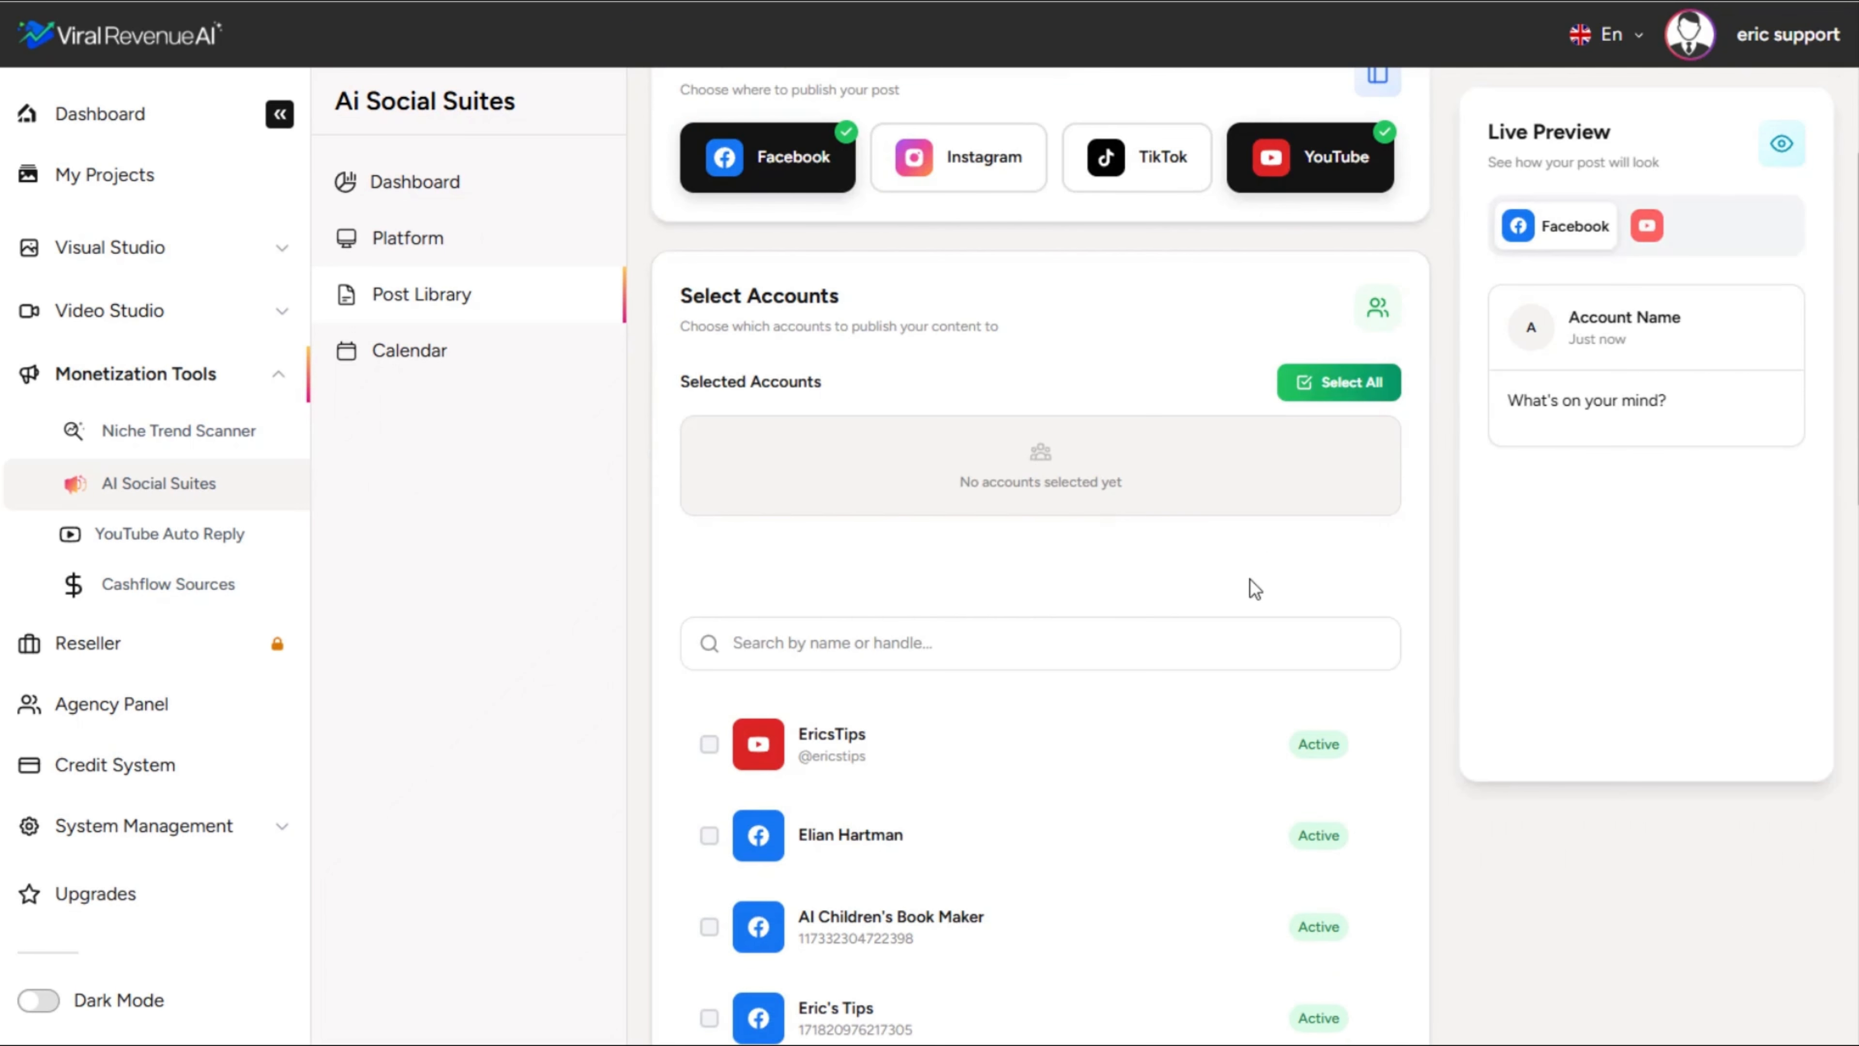
{"action": "left_click", "coordinate": [708, 744]}
{"action": "scroll", "coordinate": [692, 766], "scroll_direction": "down", "scroll_amount": 8}
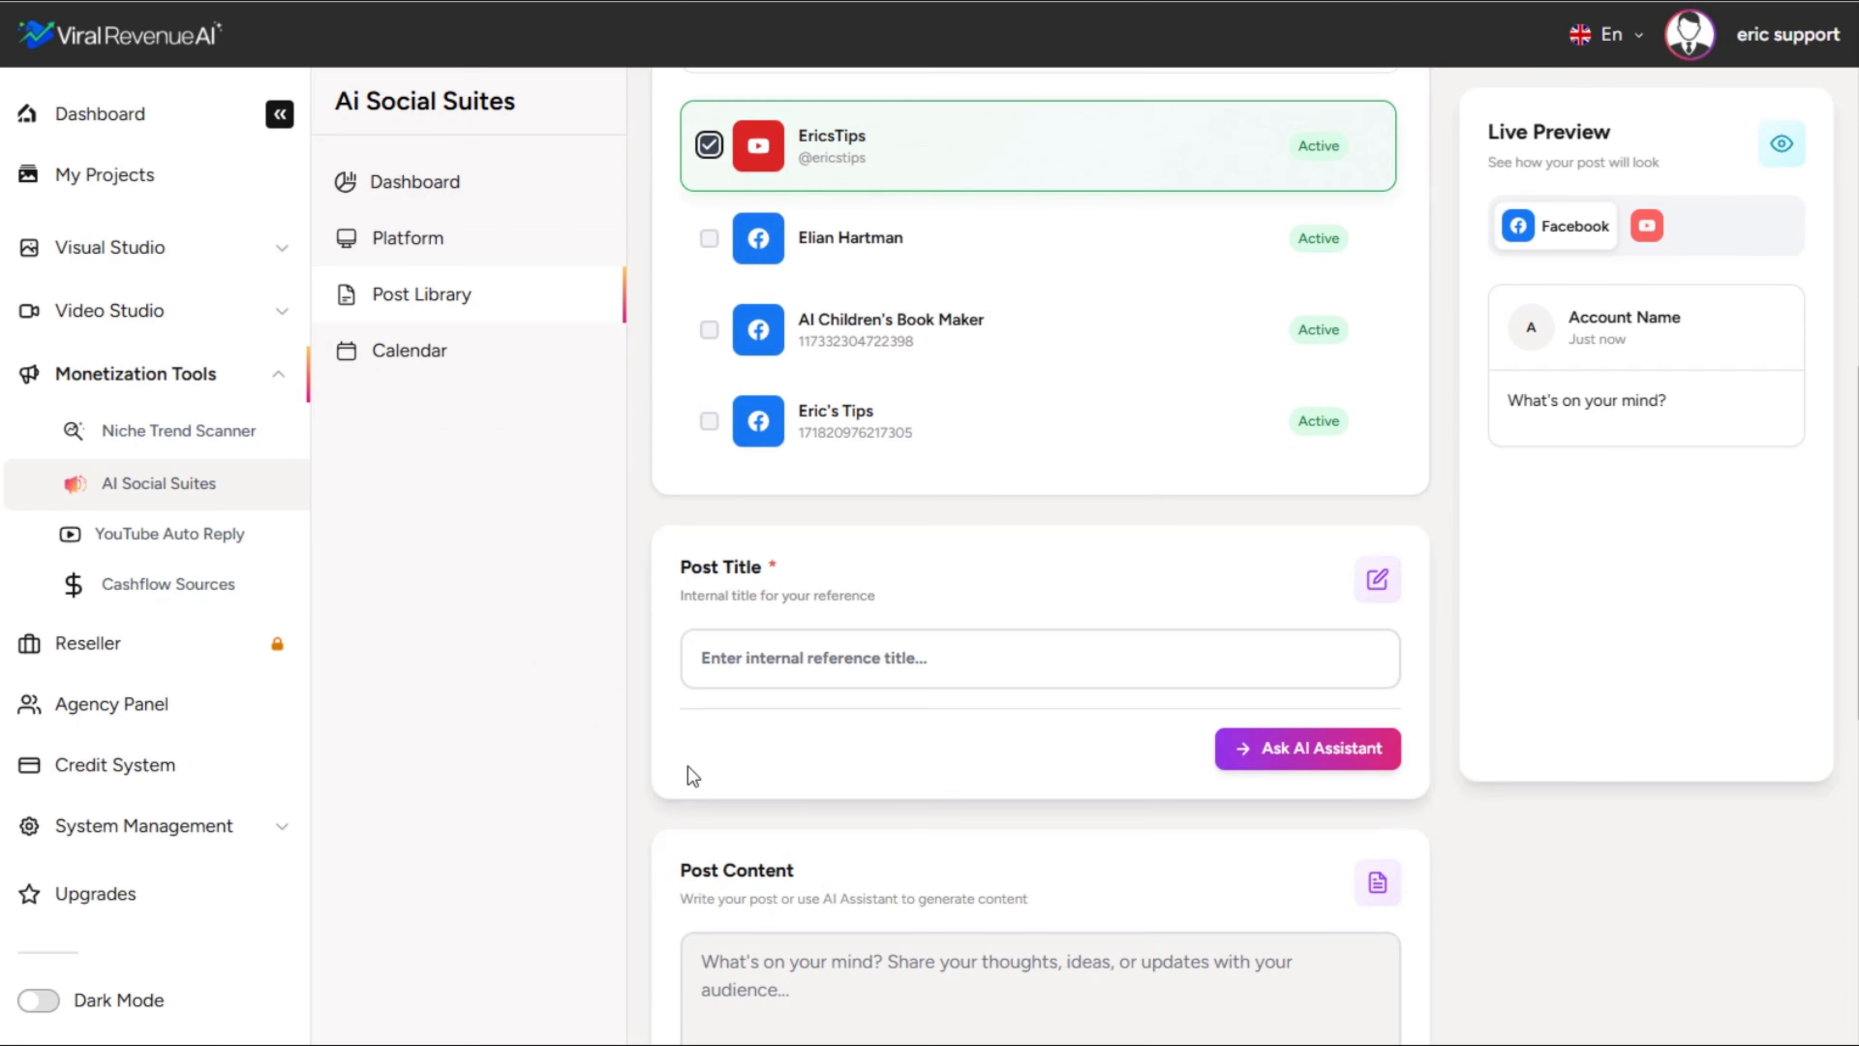
{"action": "left_click", "coordinate": [708, 420]}
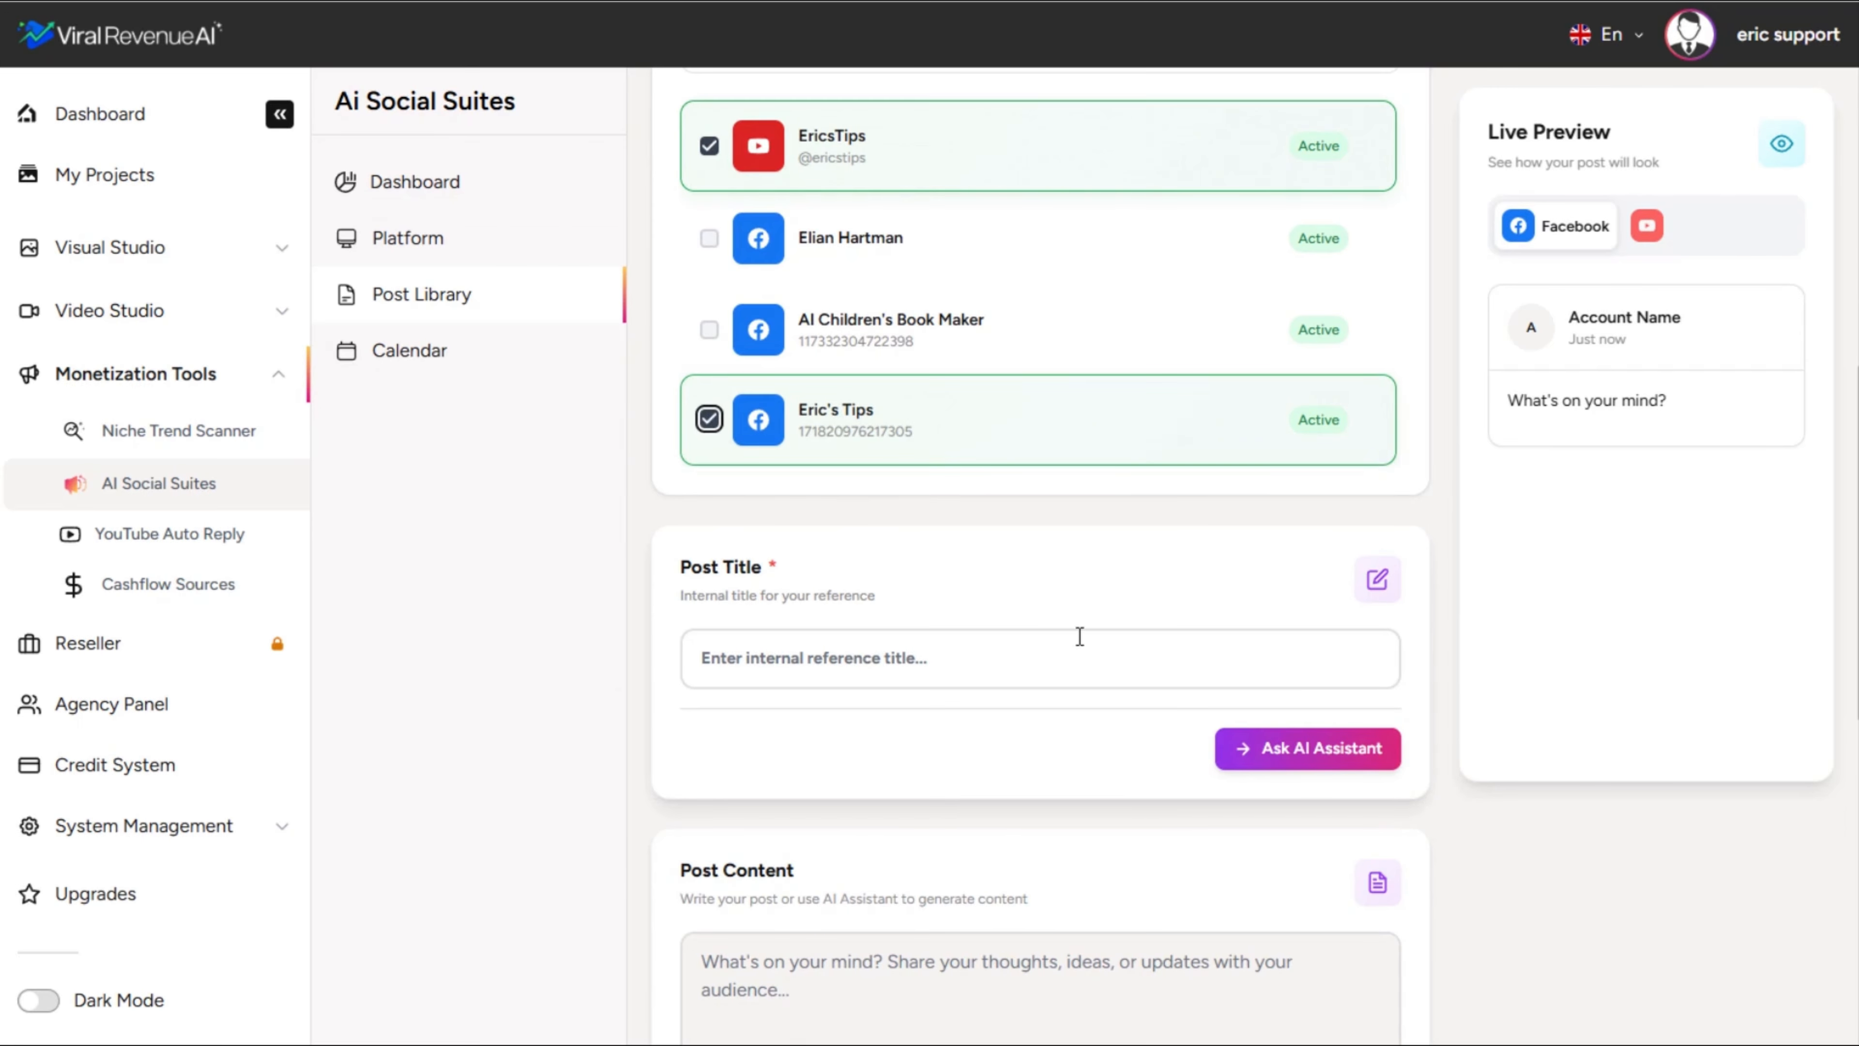
{"action": "scroll", "coordinate": [1084, 648], "scroll_direction": "up", "scroll_amount": 10}
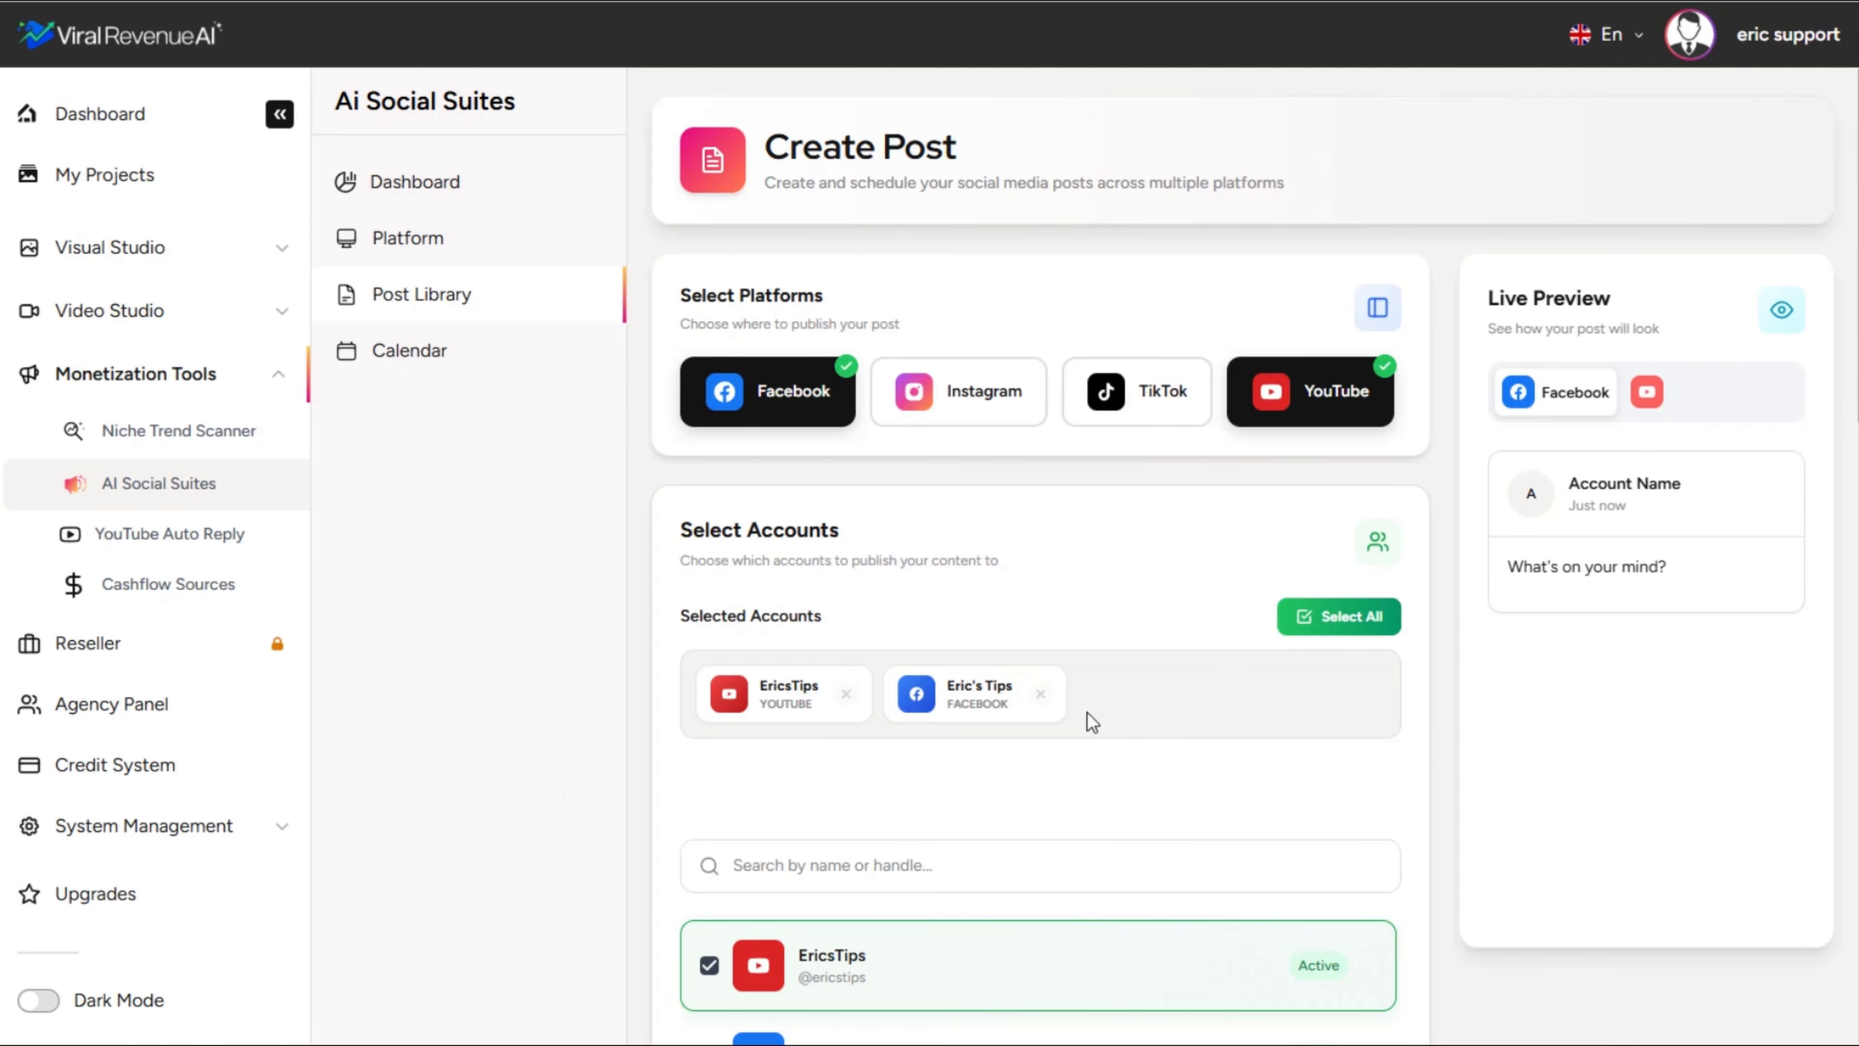
{"action": "scroll", "coordinate": [1070, 697], "scroll_direction": "down", "scroll_amount": 3}
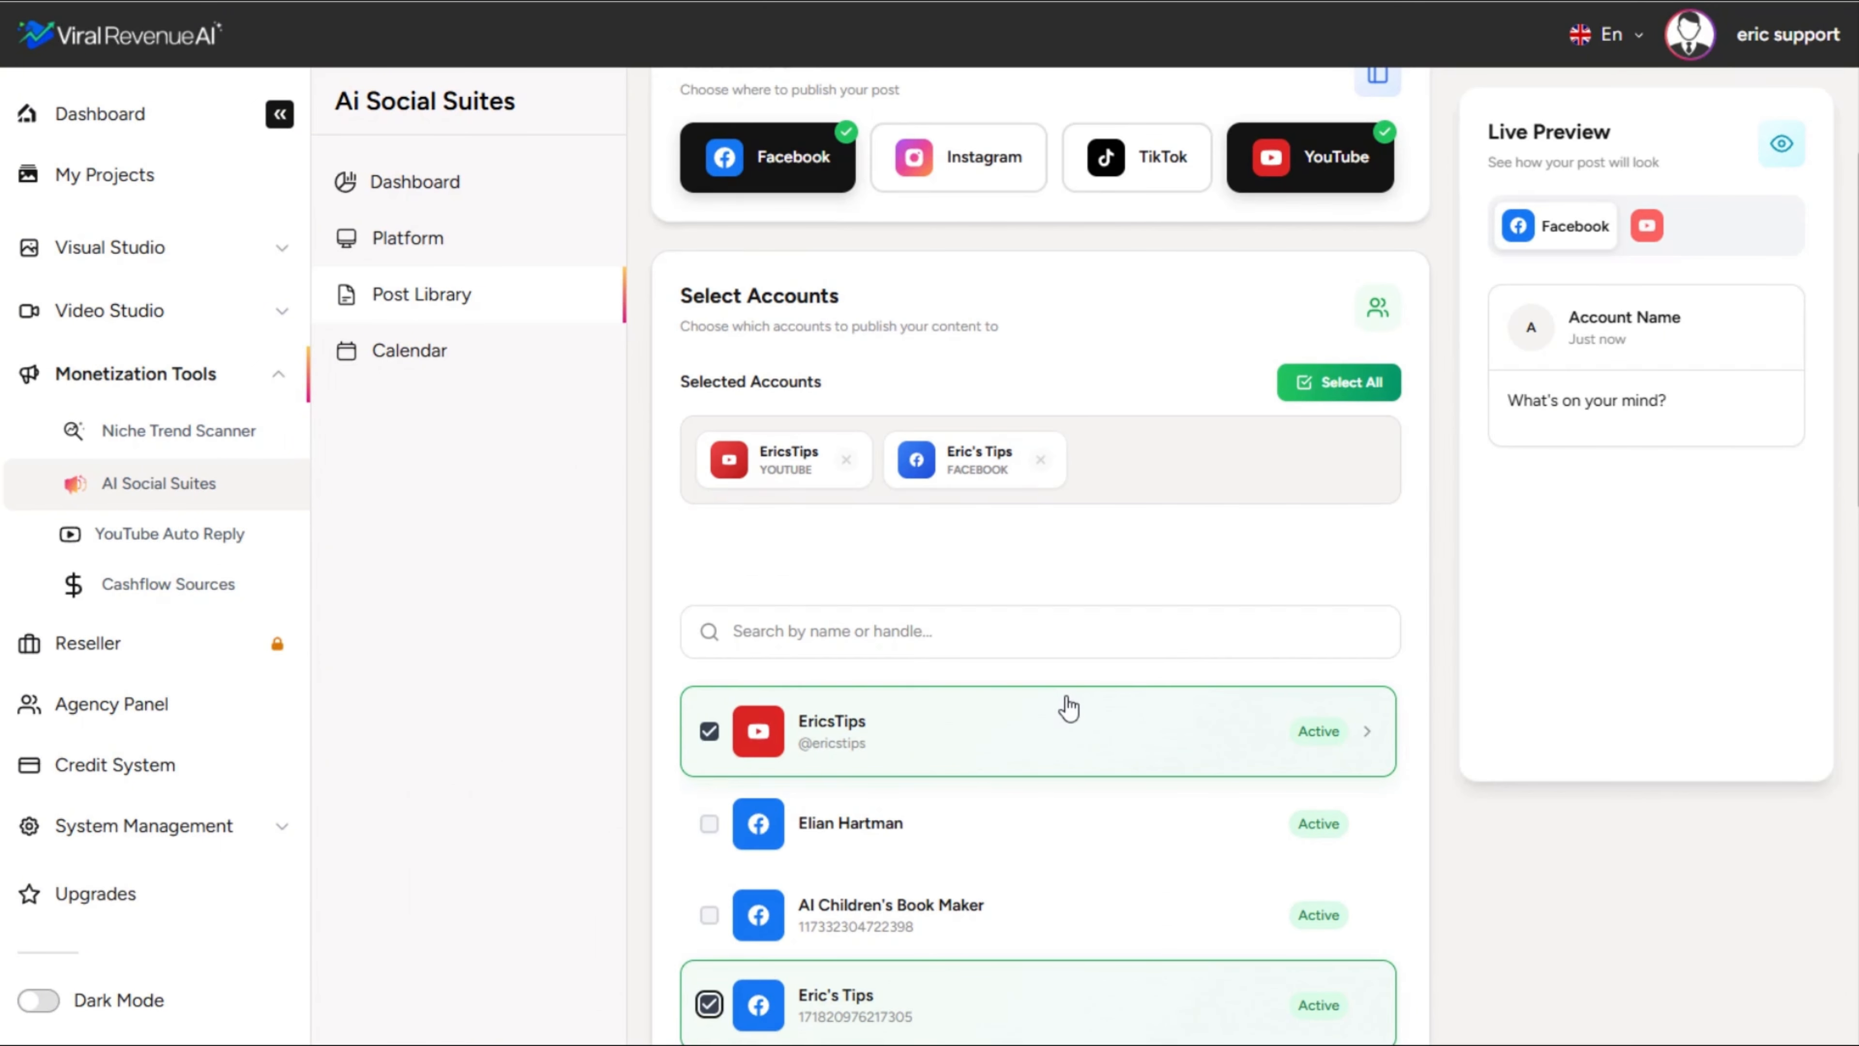
{"action": "scroll", "coordinate": [1071, 606], "scroll_direction": "down", "scroll_amount": 3}
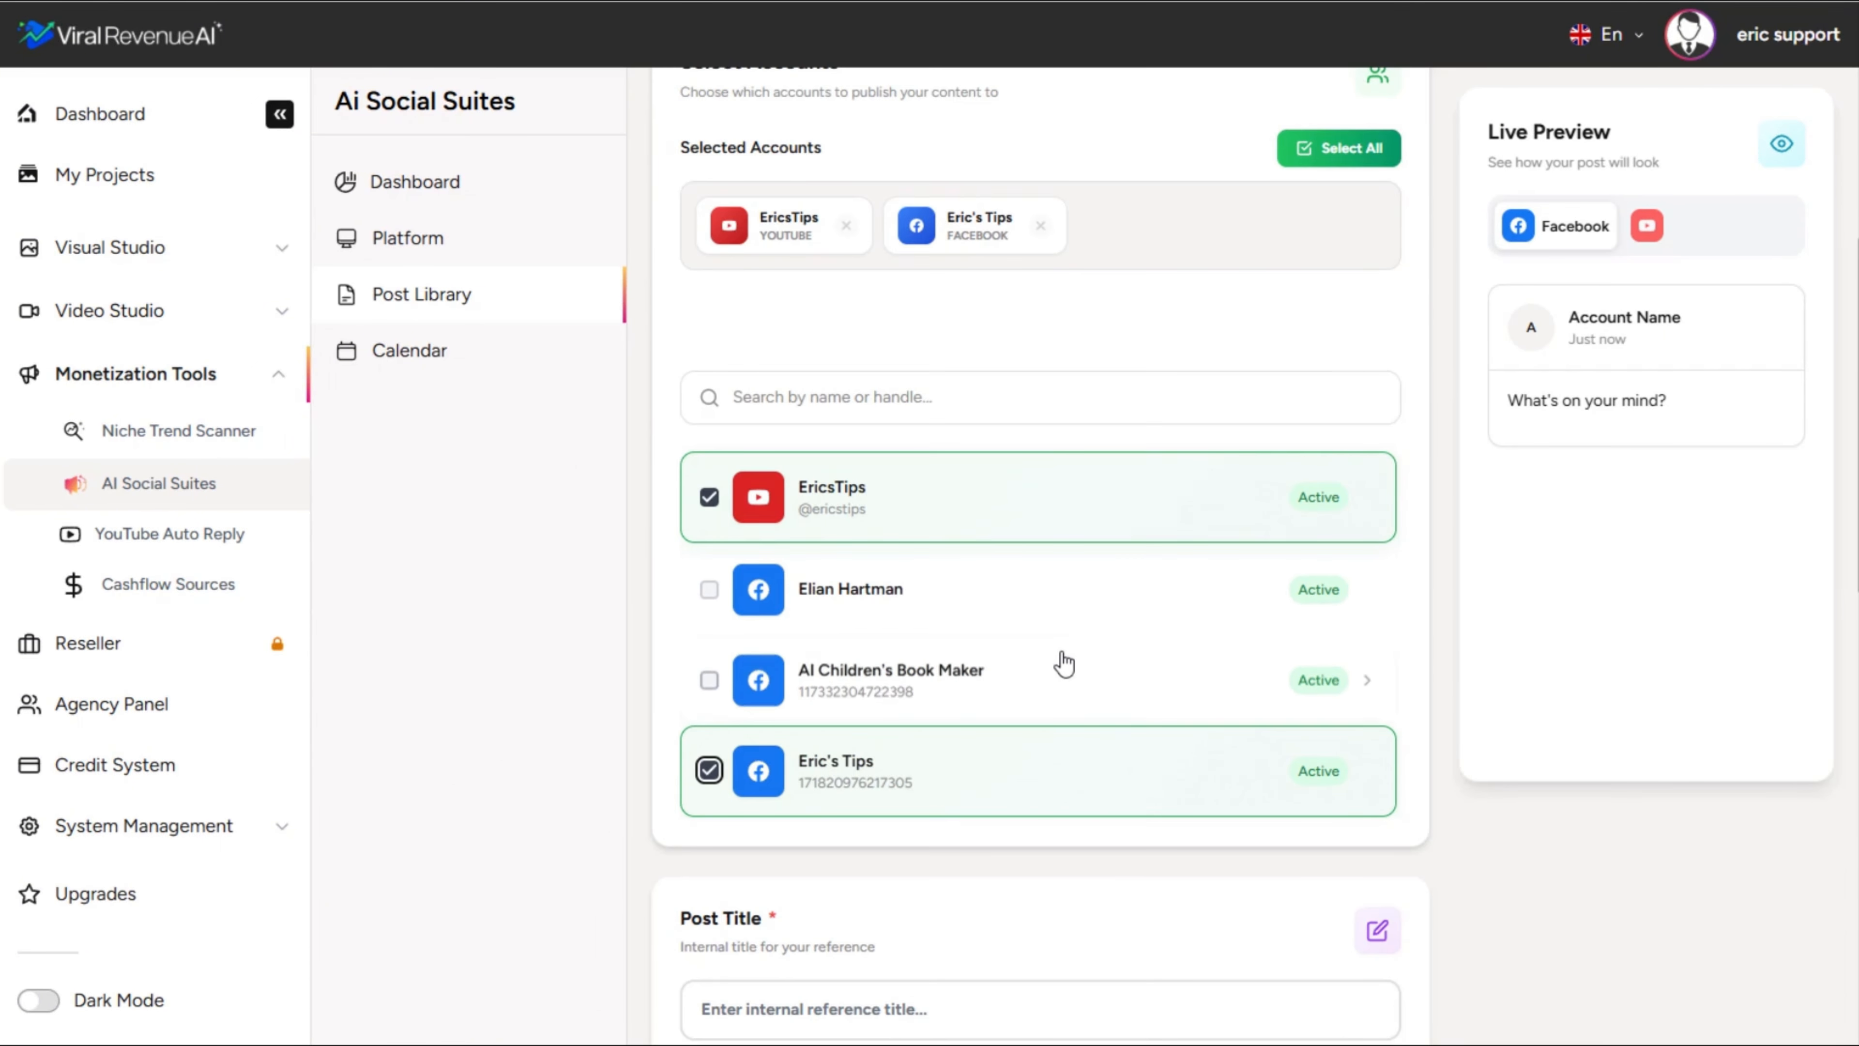
{"action": "scroll", "coordinate": [1046, 760], "scroll_direction": "up", "scroll_amount": 5}
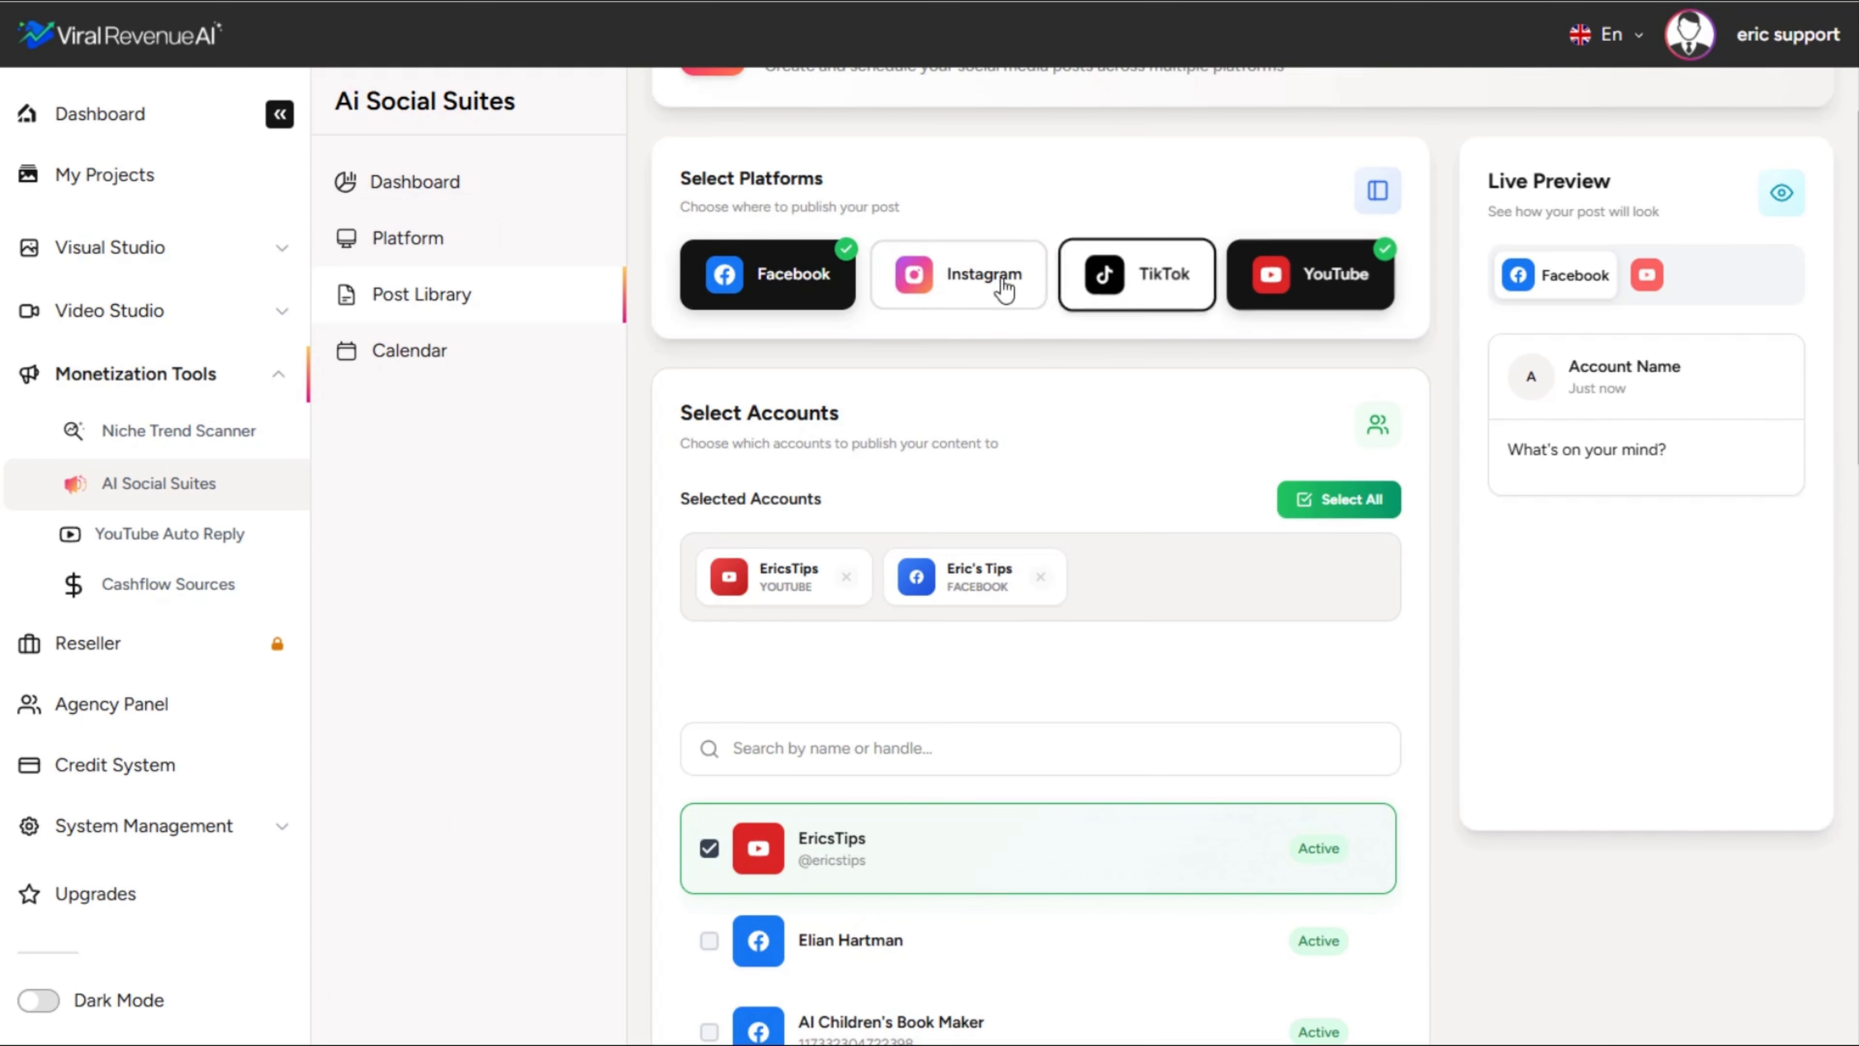
Step: Title the post "Consistency tip" and fill in the content about consistency, starting "People think social media rewards brilliance, but these days it rewards consistency."
{"action": "scroll", "coordinate": [882, 473], "scroll_direction": "down", "scroll_amount": 10}
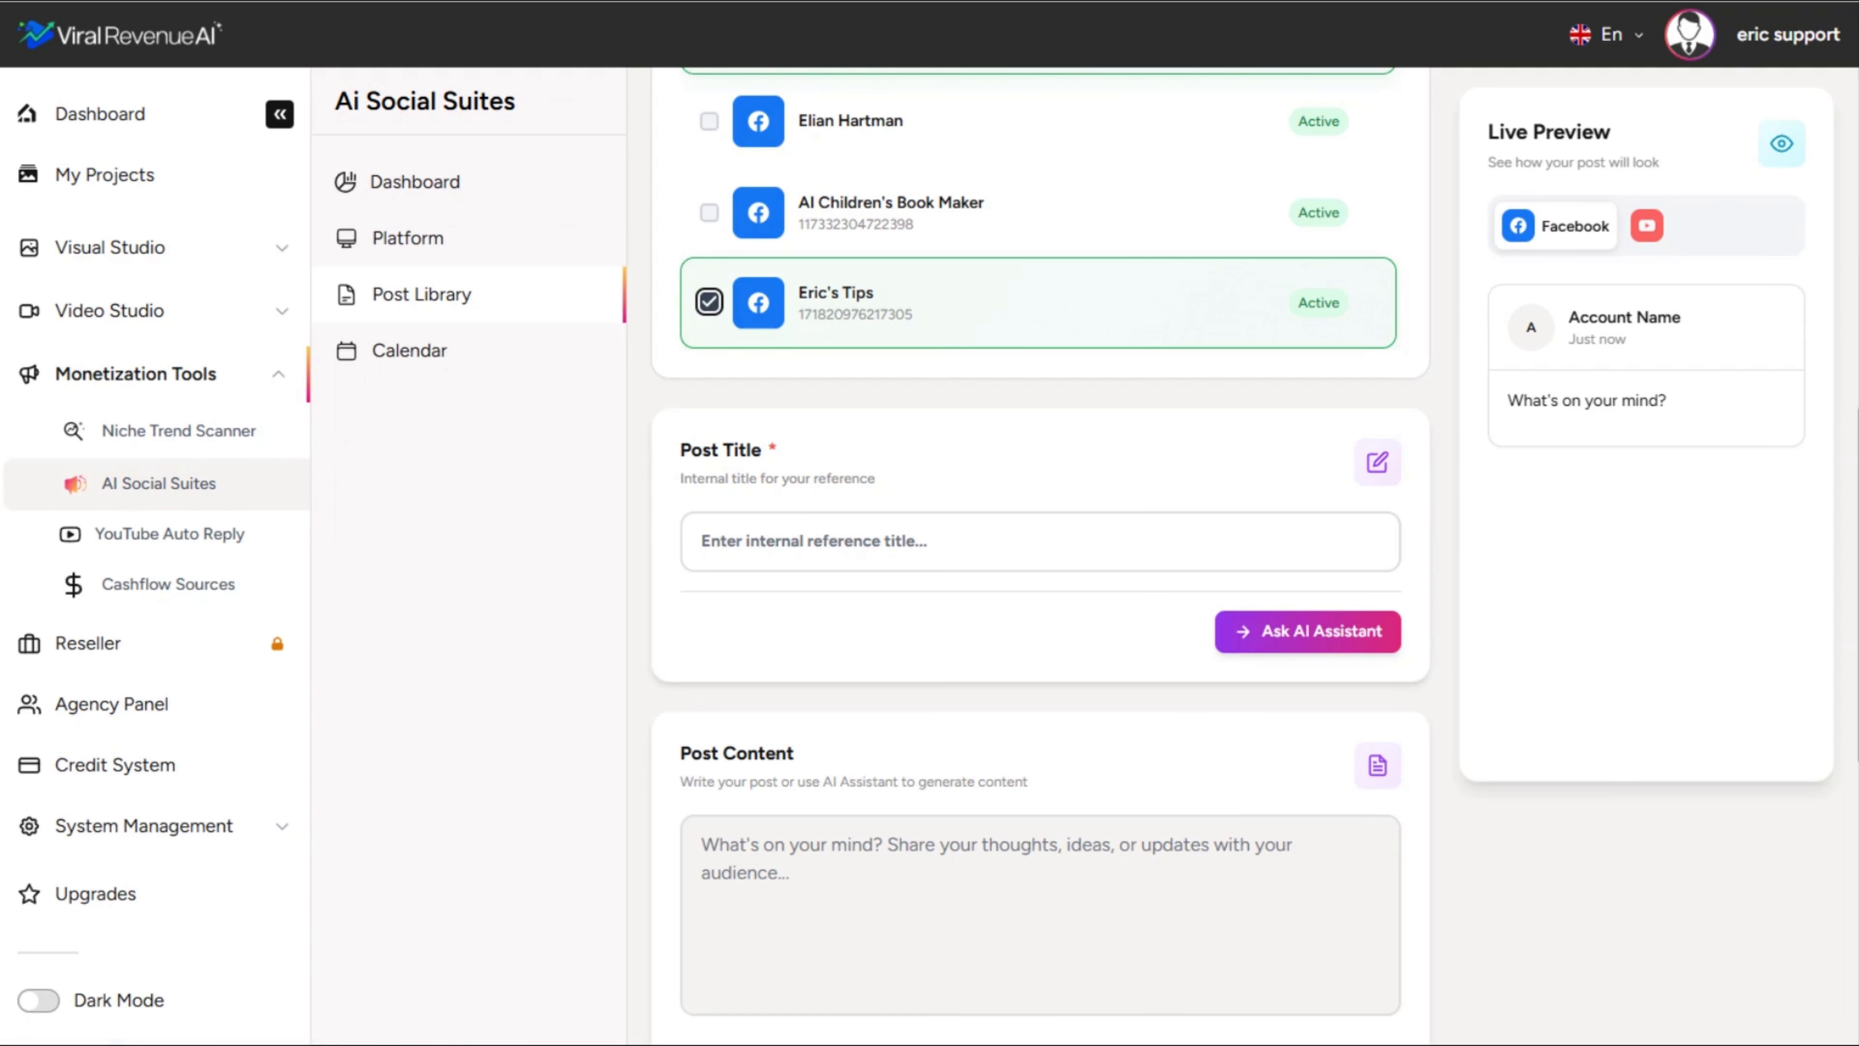
{"action": "left_click", "coordinate": [809, 541]}
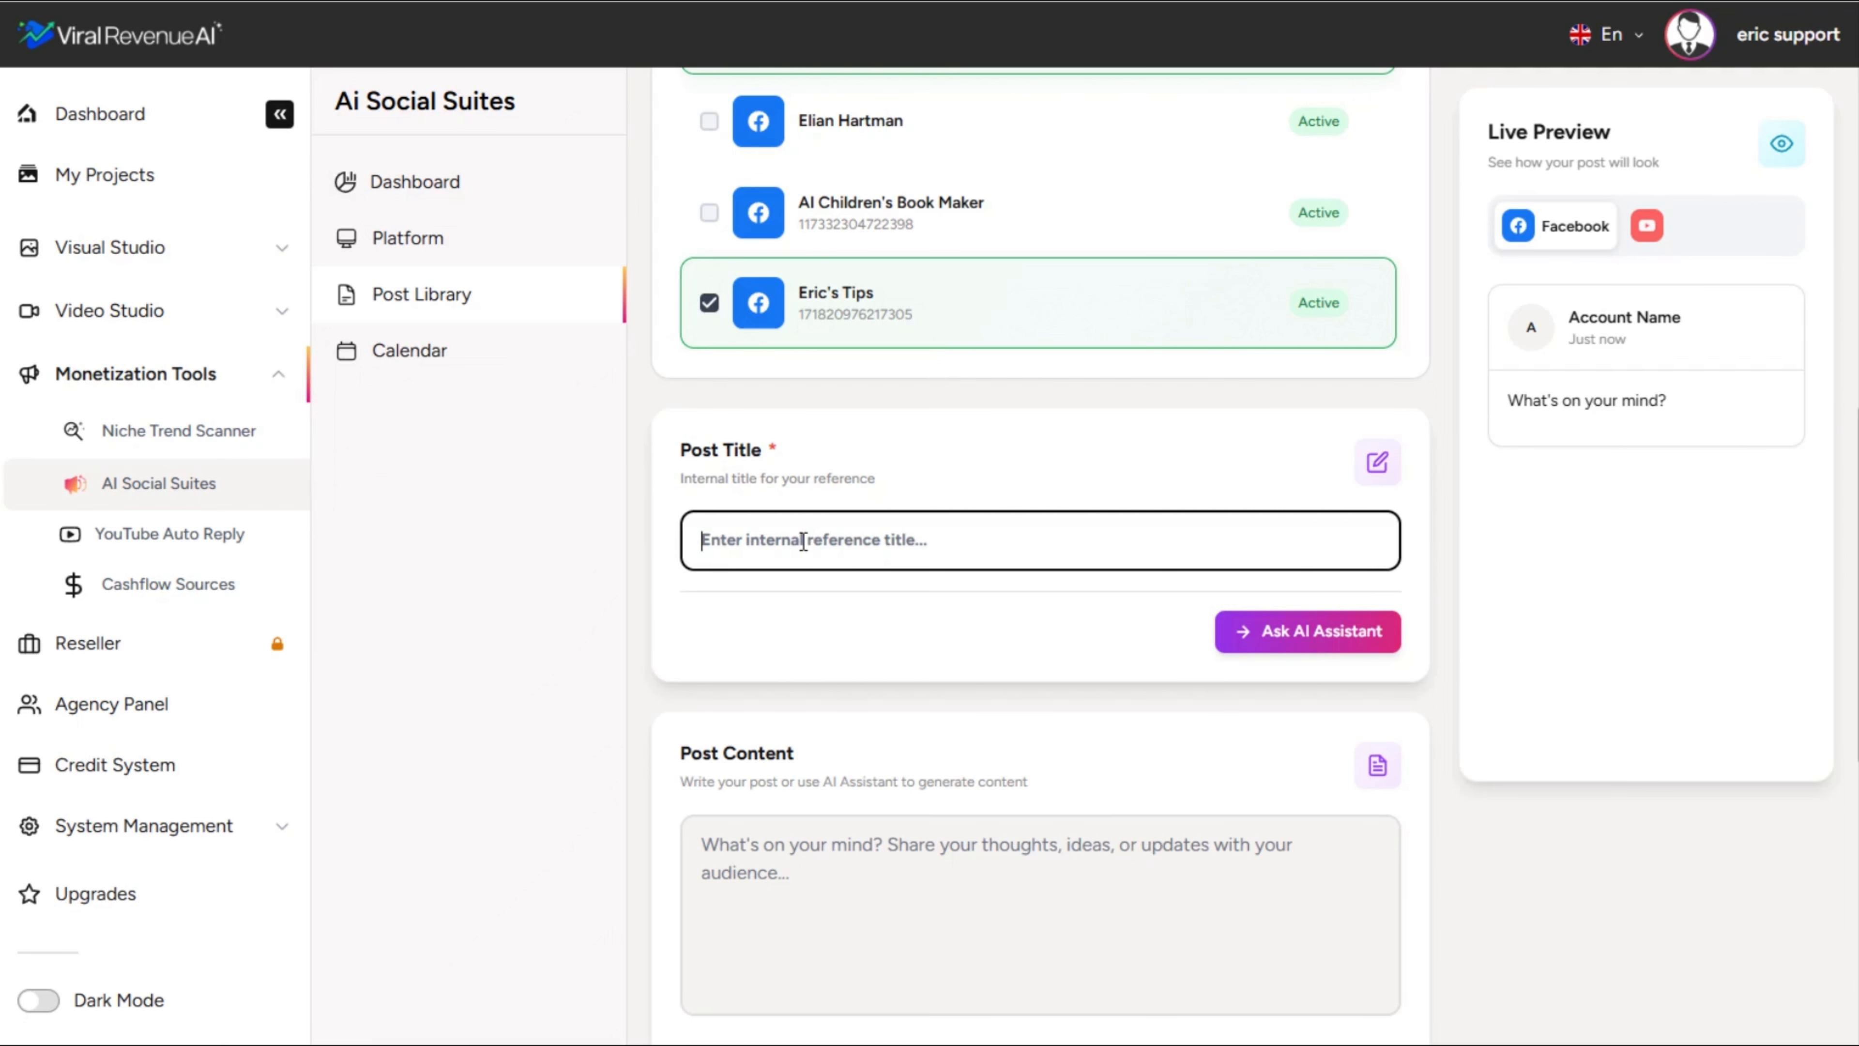
{"action": "type", "text": "Consistency tip"}
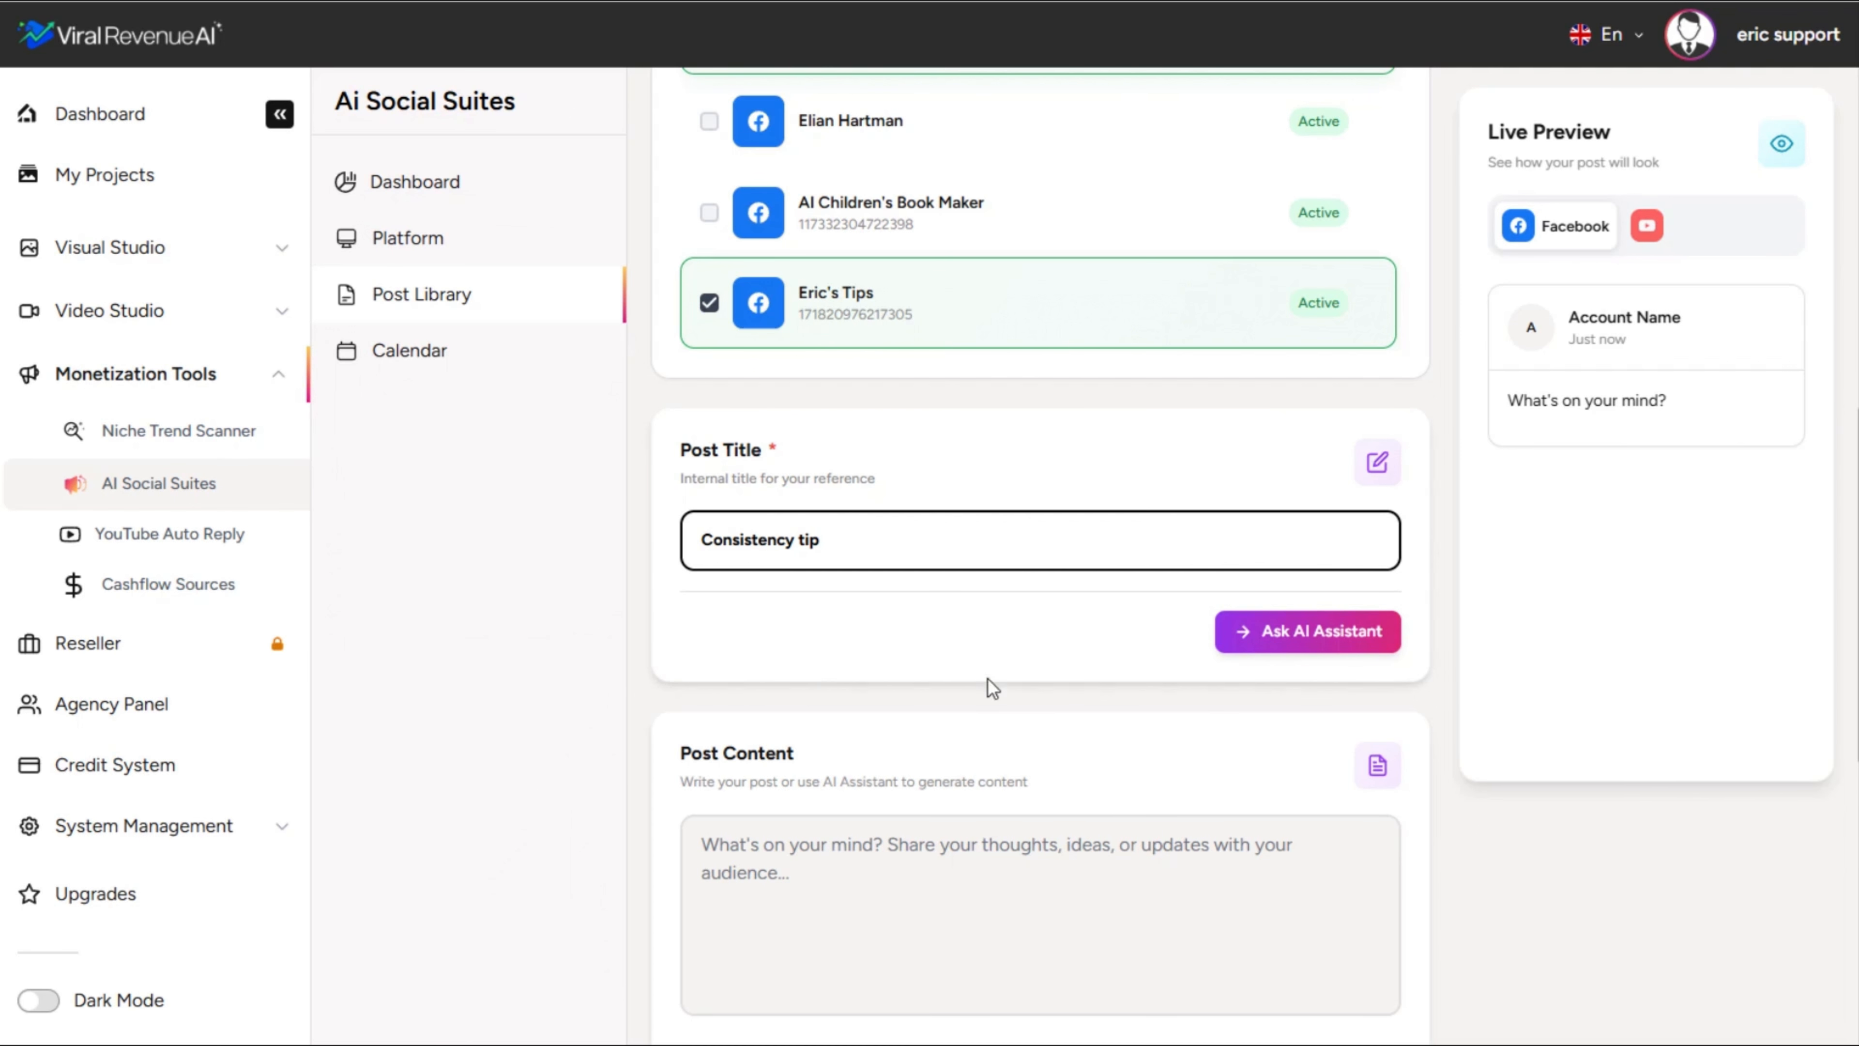
{"action": "scroll", "coordinate": [1162, 672], "scroll_direction": "down", "scroll_amount": 5}
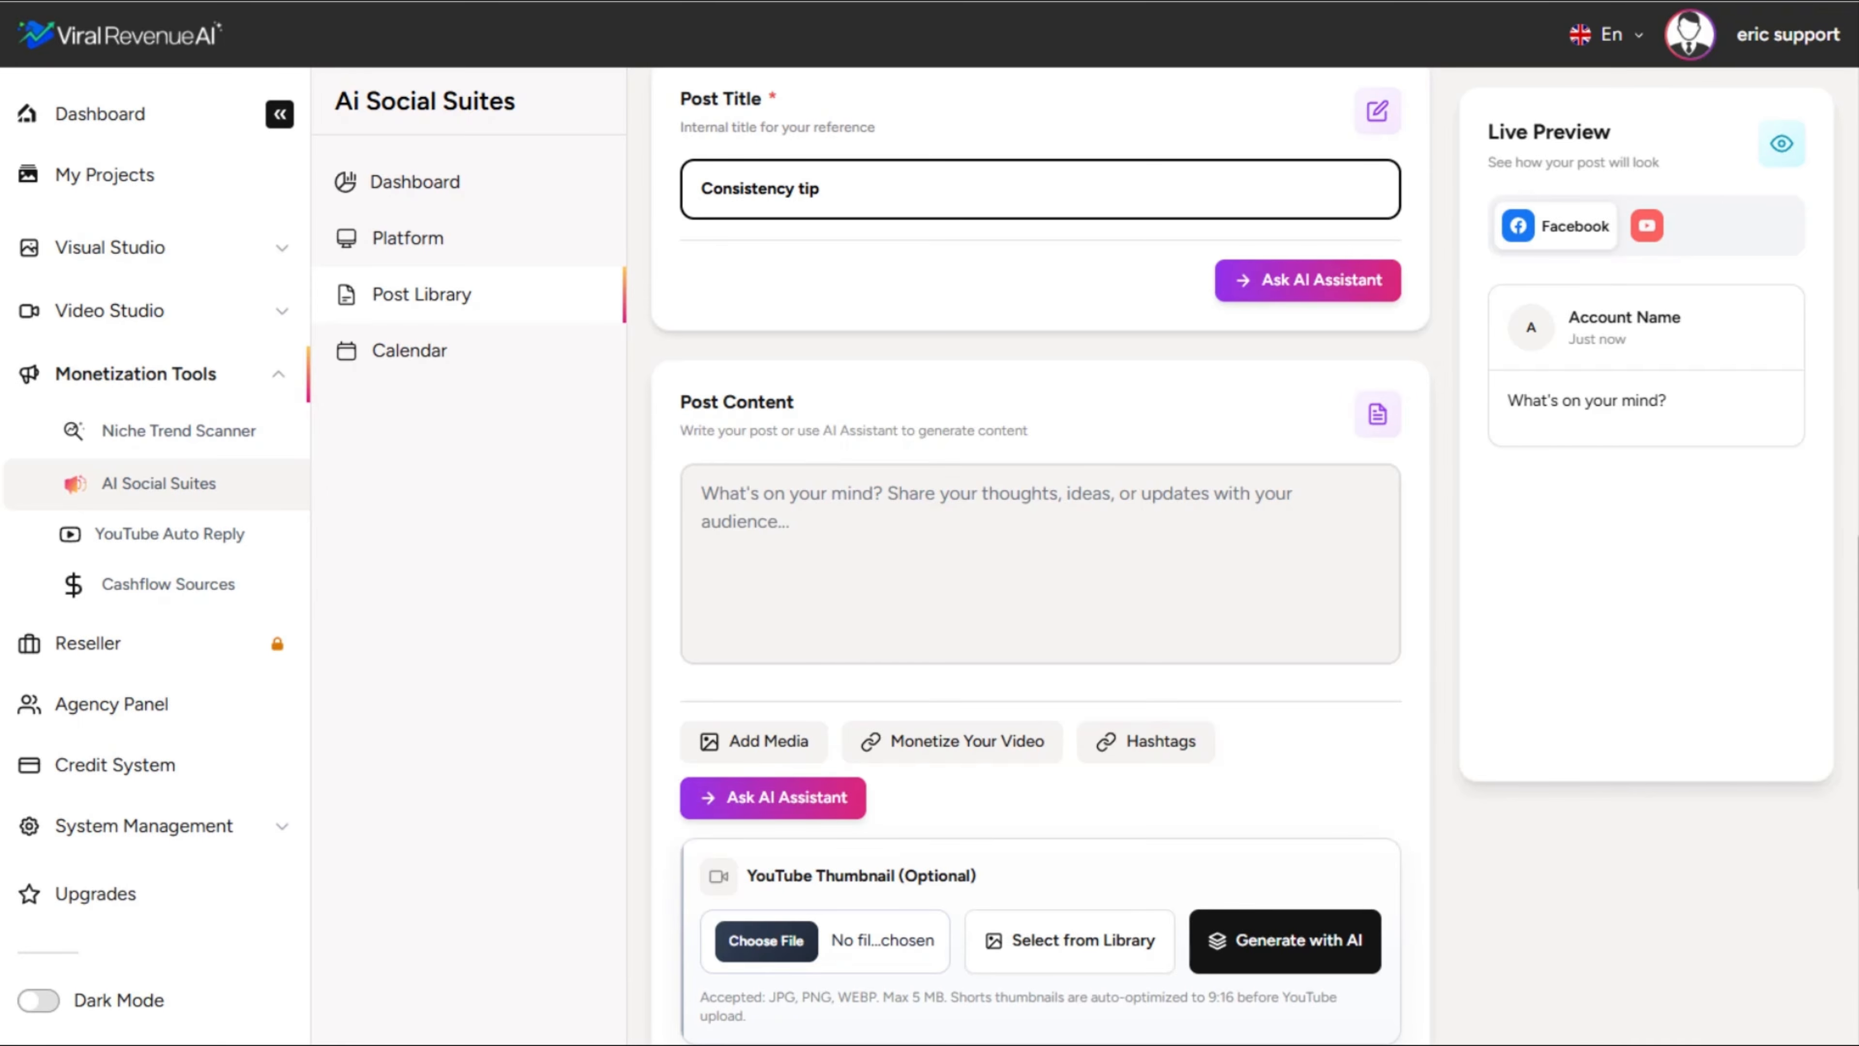
{"action": "left_click", "coordinate": [842, 578]}
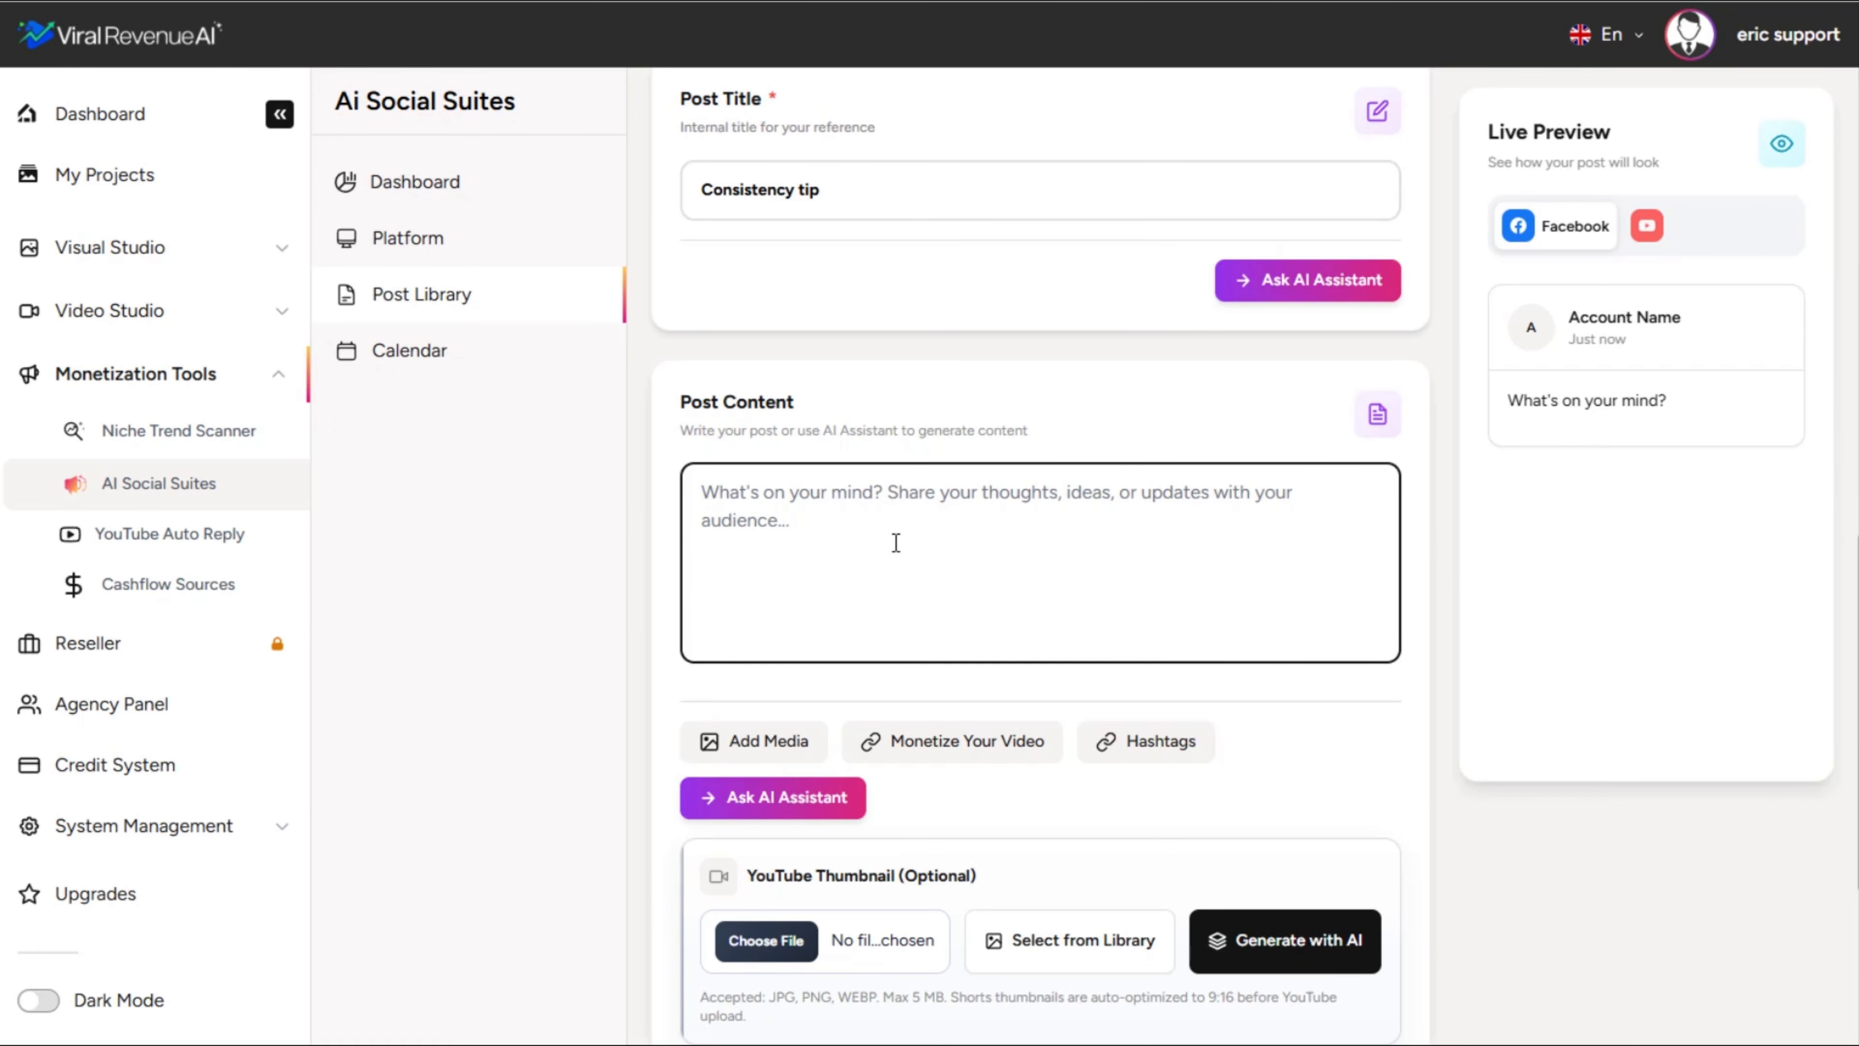
{"action": "type", "text": "People think social media rewards brilliance, but these days it rewards consistency. One amazing post might get attention, but a hundred solid posts train the algorithm, and build trust. The creators who win aren't the funniest, smartest, or most talented. They're the ones who keep showing up.  Every post is another chance to learn what resonates, refine your message, and reach someone new. Cleverness is nice, but consistency compounds. If you're waiting for the perfect idea before hitting publish, you're probably losing to someone who's simply posting again today. Keep going."}
{"action": "scroll", "coordinate": [904, 542], "scroll_direction": "up", "scroll_amount": 2}
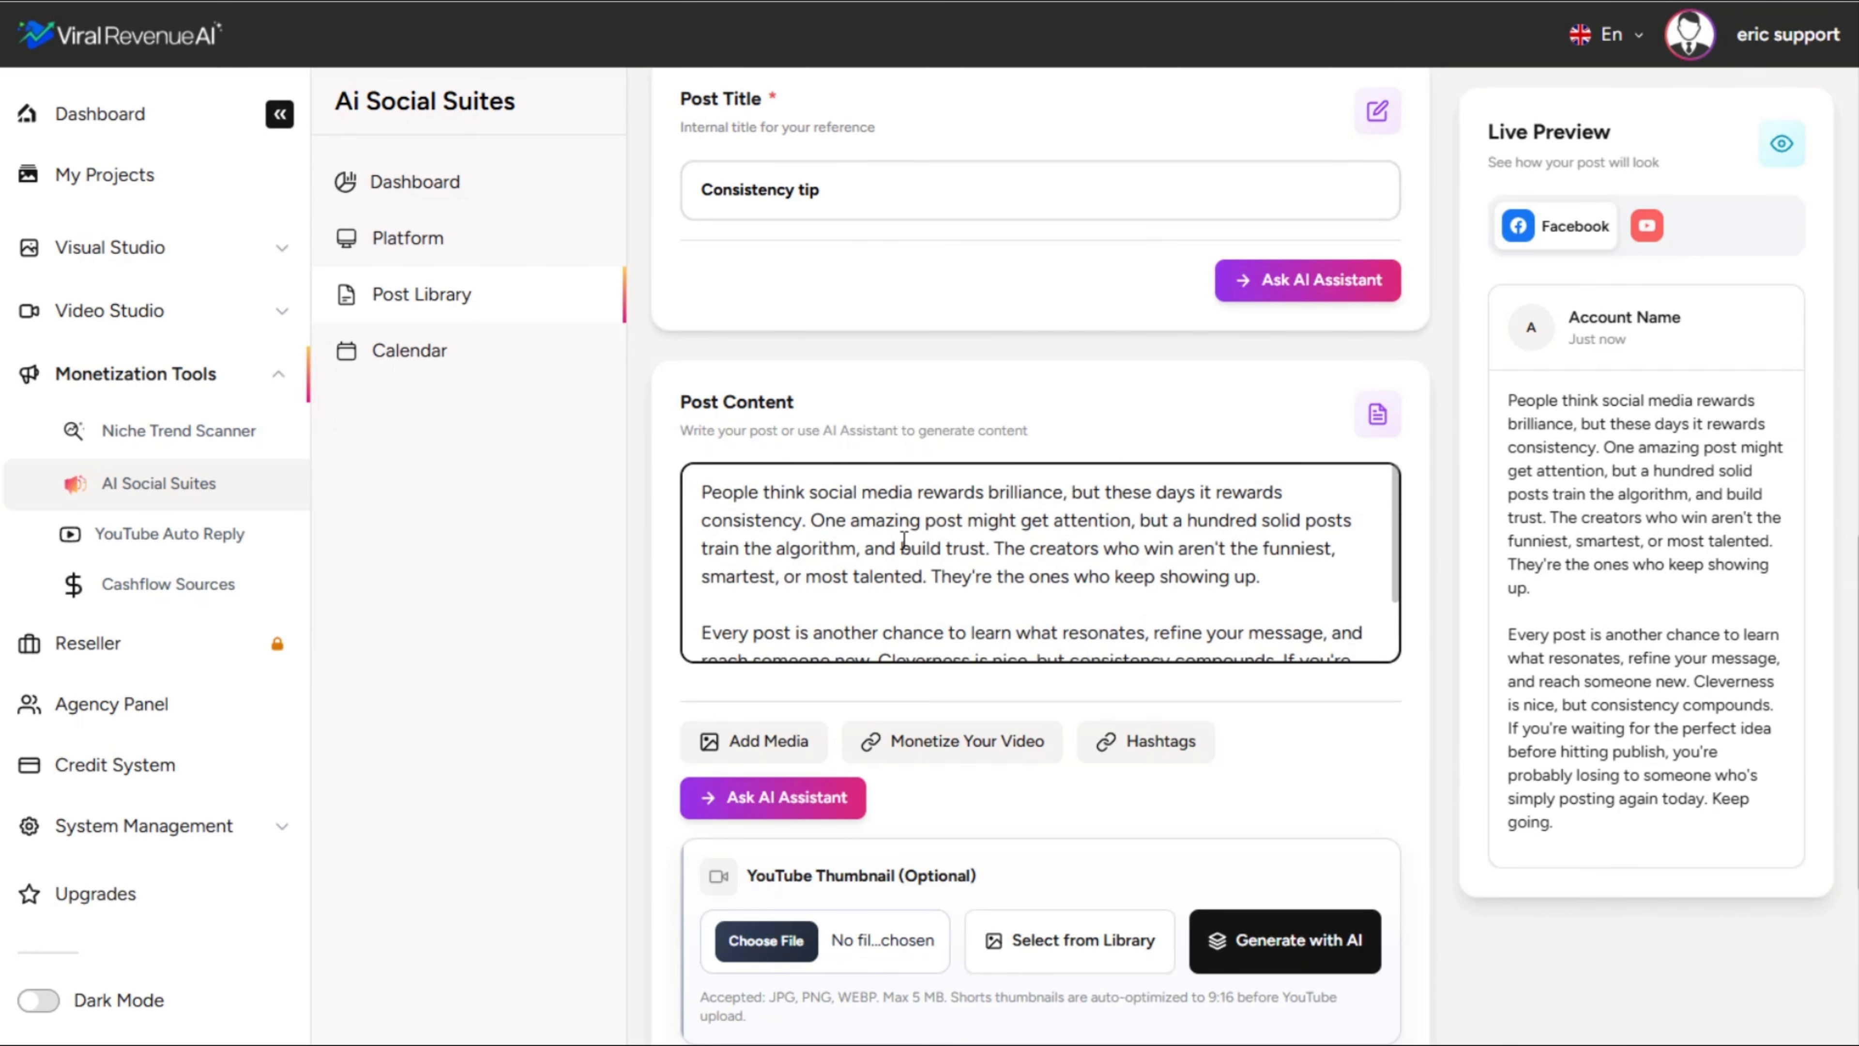
Step: Attach the media library's MP4 video of a man sitting at a computer to the post
{"action": "scroll", "coordinate": [1497, 696], "scroll_direction": "down", "scroll_amount": 3}
{"action": "scroll", "coordinate": [1497, 696], "scroll_direction": "down", "scroll_amount": 2}
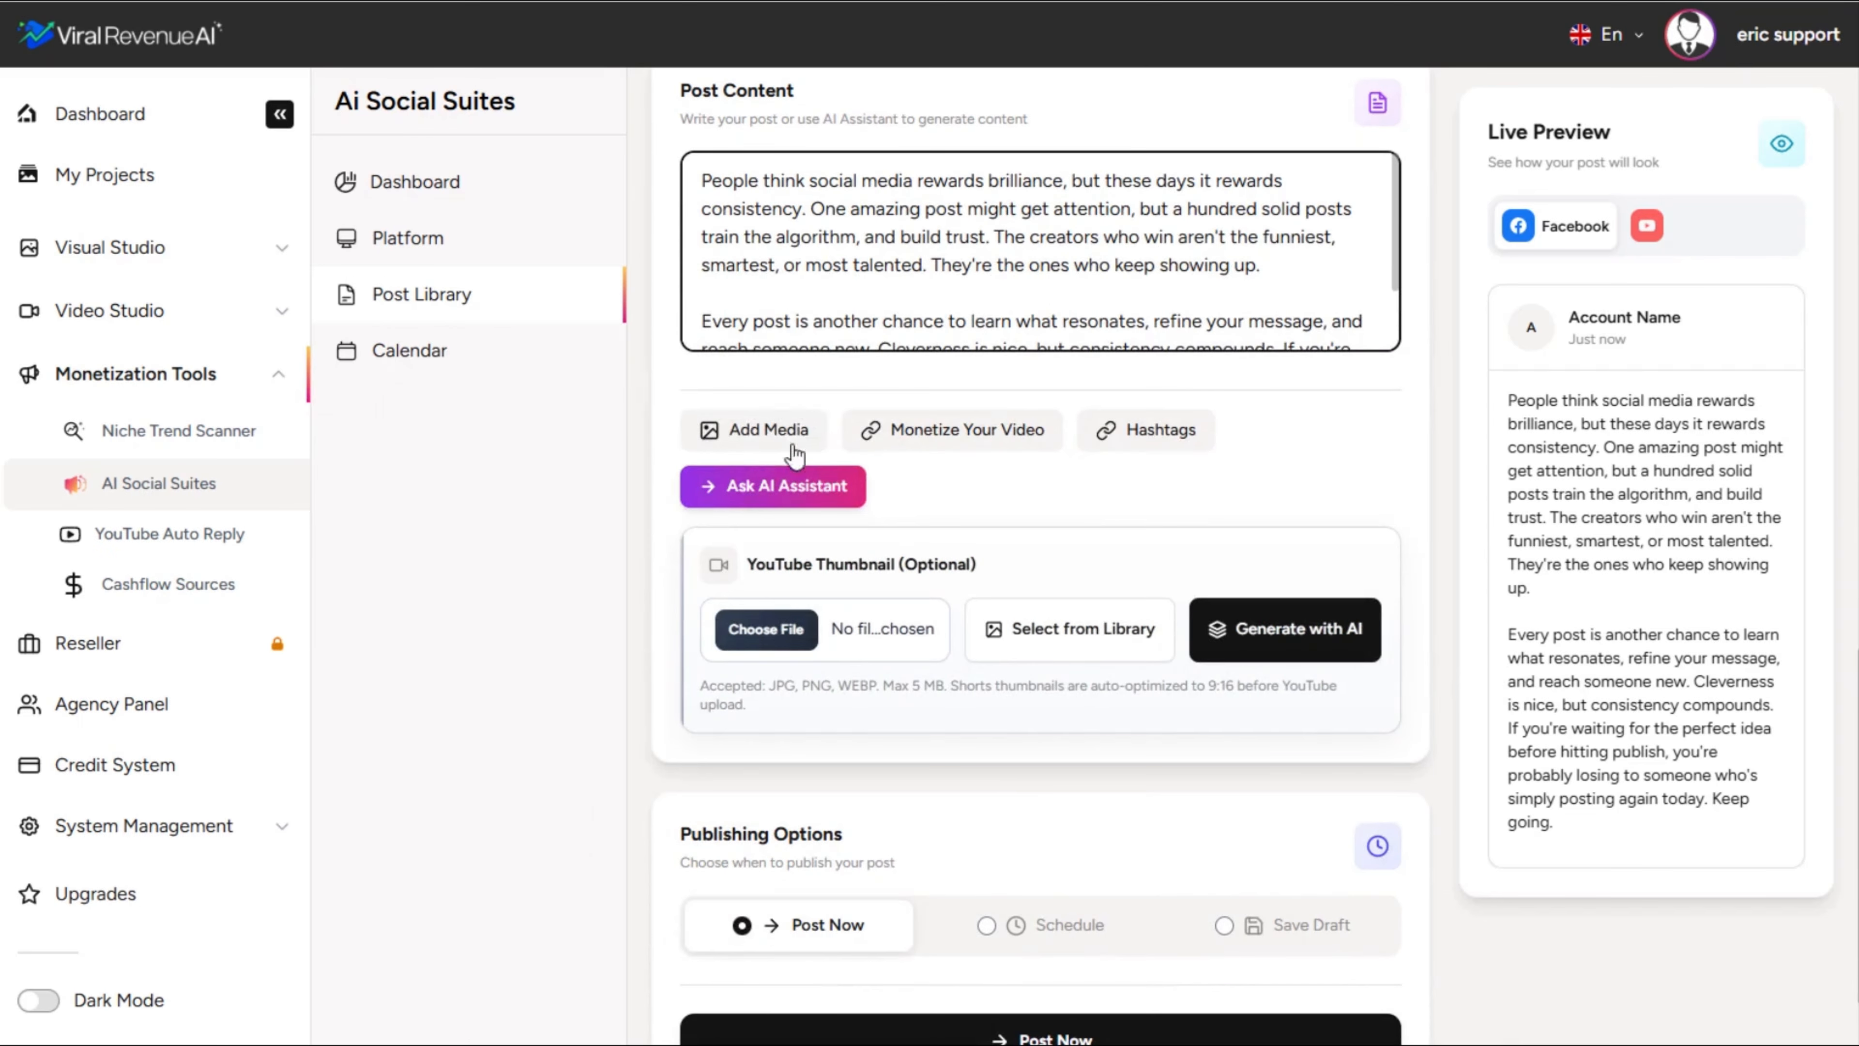
{"action": "scroll", "coordinate": [738, 366], "scroll_direction": "down", "scroll_amount": 2}
{"action": "left_click", "coordinate": [764, 320]}
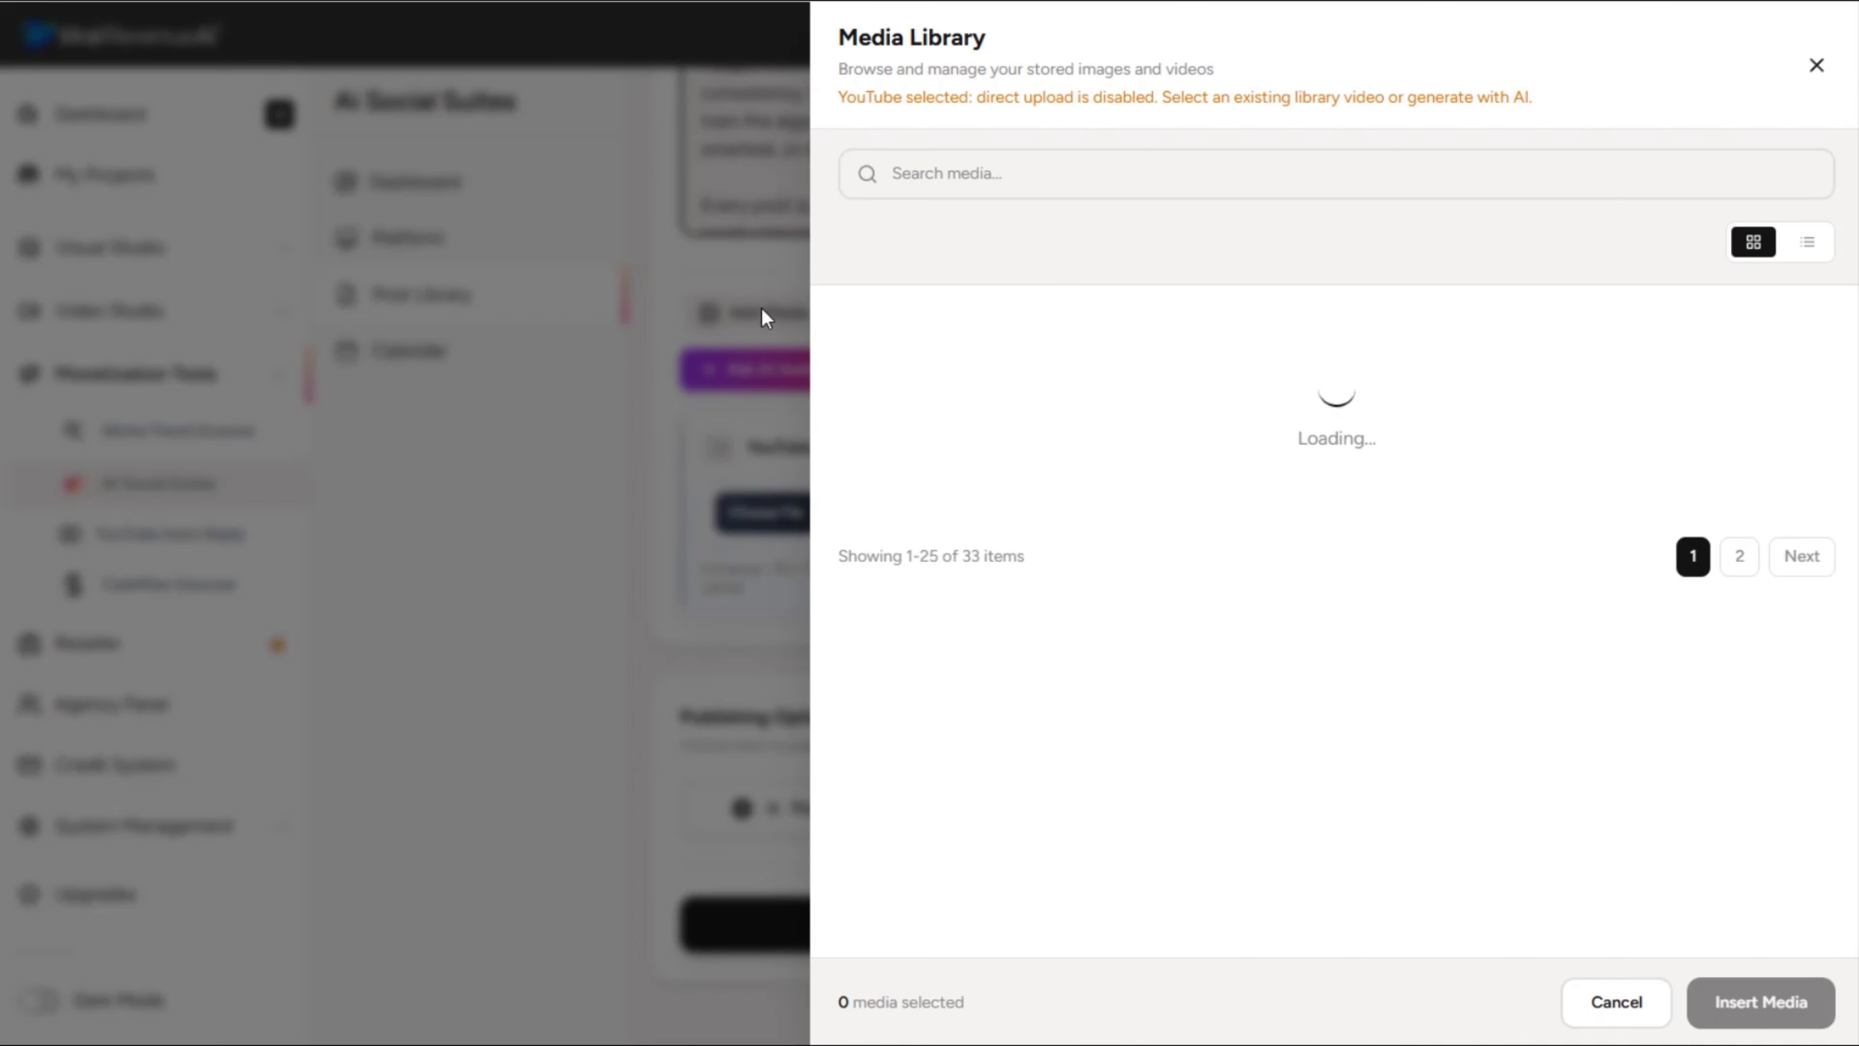
{"action": "scroll", "coordinate": [1852, 489], "scroll_direction": "down", "scroll_amount": 2}
{"action": "scroll", "coordinate": [1851, 489], "scroll_direction": "down", "scroll_amount": 1}
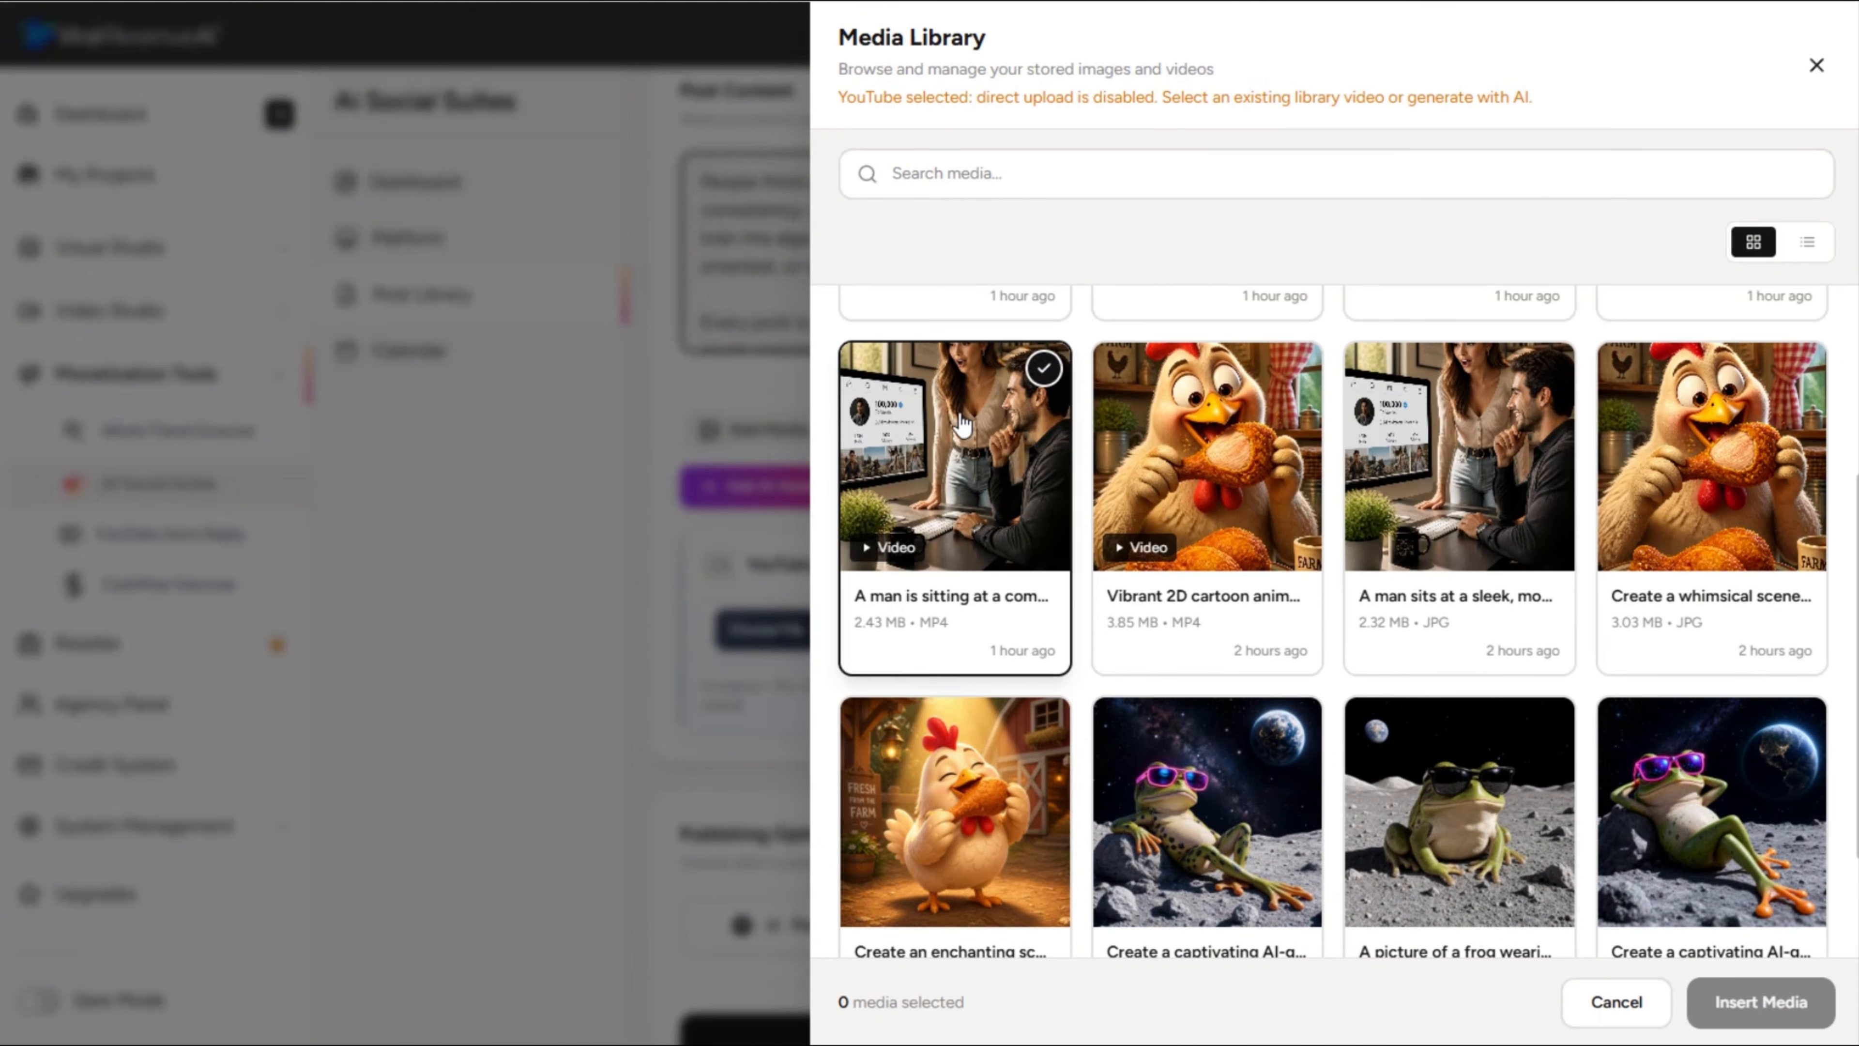
{"action": "left_click", "coordinate": [961, 459]}
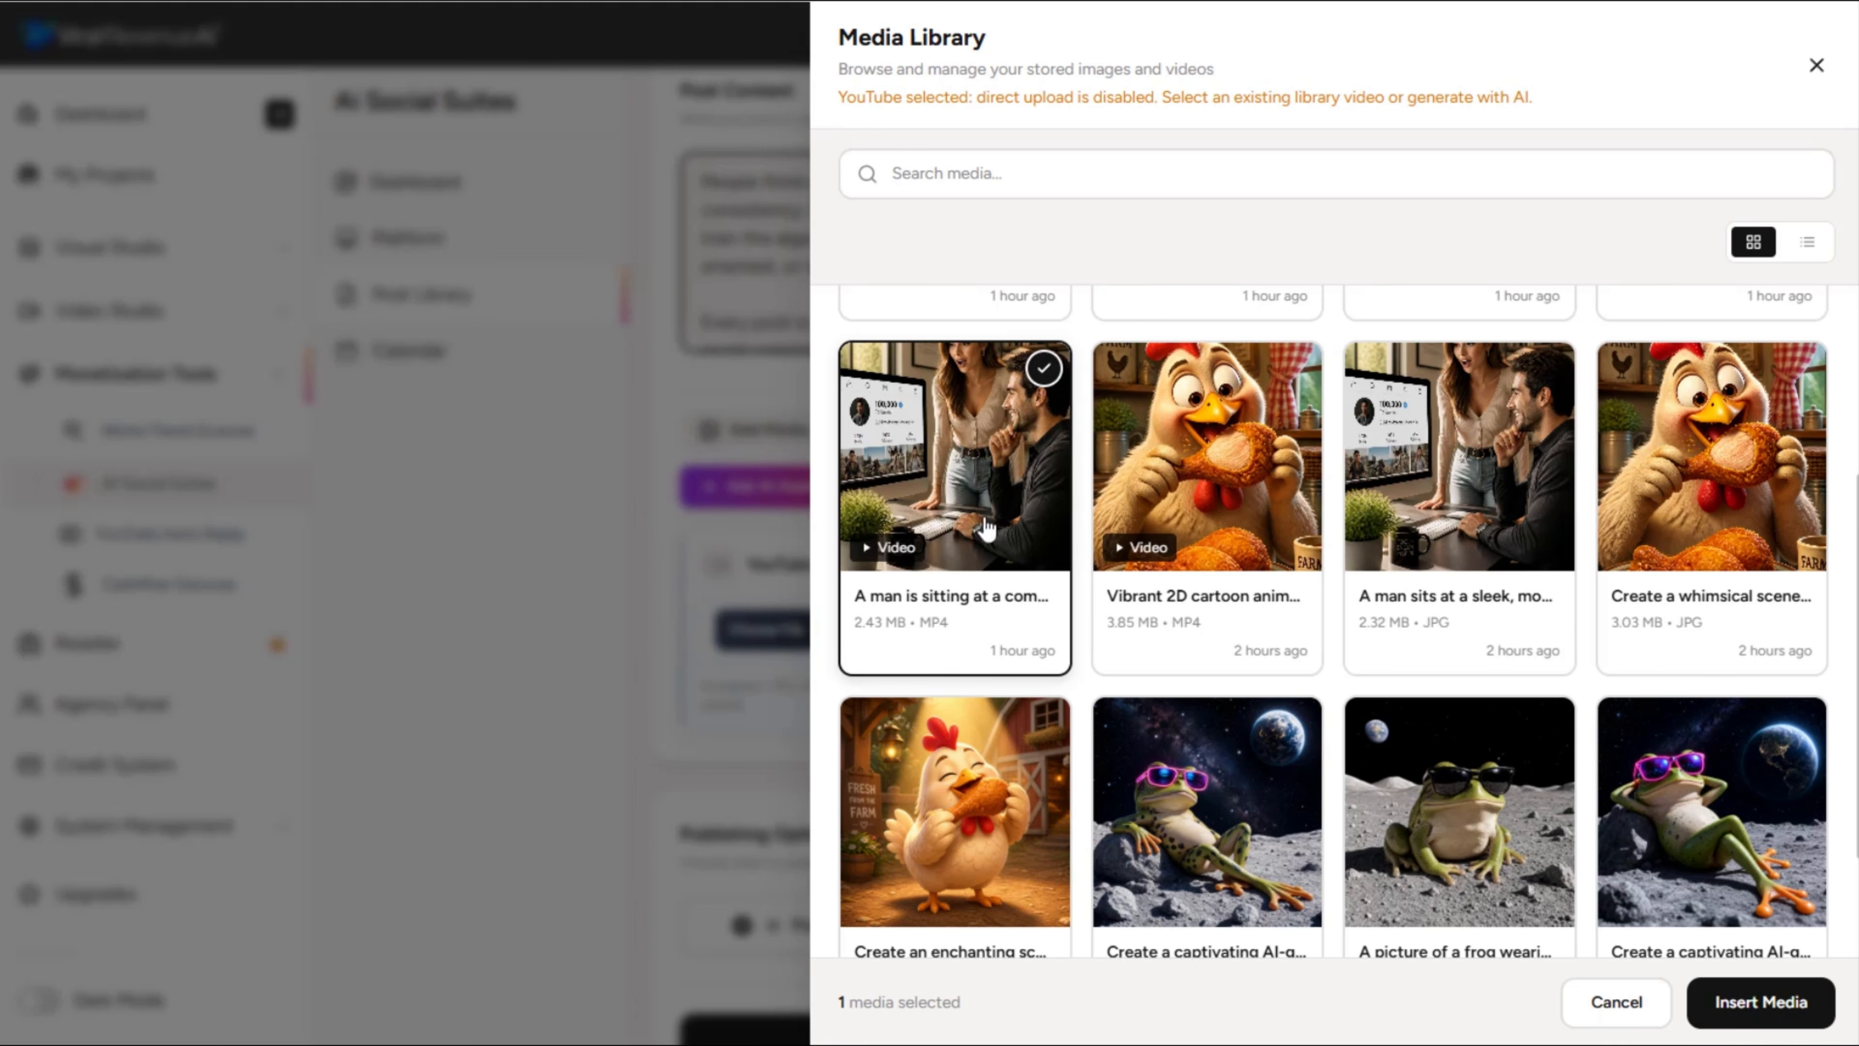
{"action": "left_click", "coordinate": [1760, 1002]}
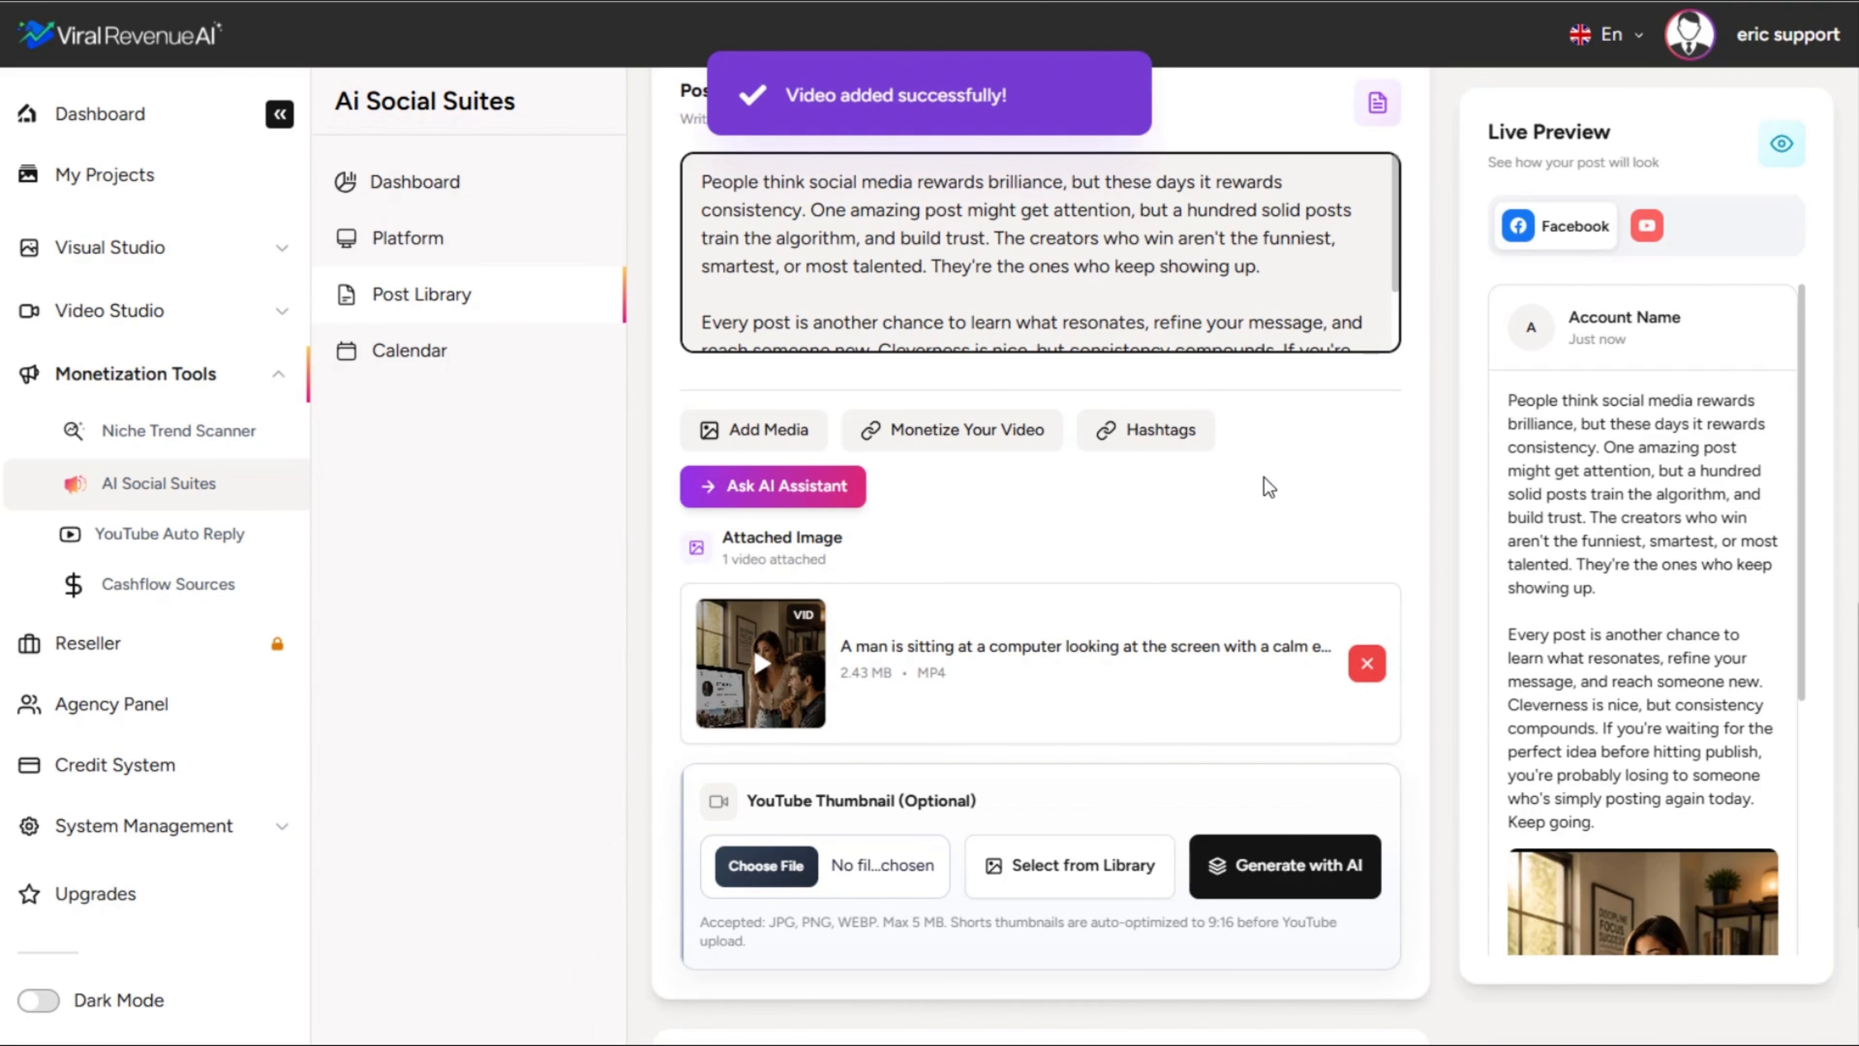
Step: Generate hashtags for the post with AI
{"action": "scroll", "coordinate": [1205, 569], "scroll_direction": "down", "scroll_amount": 3}
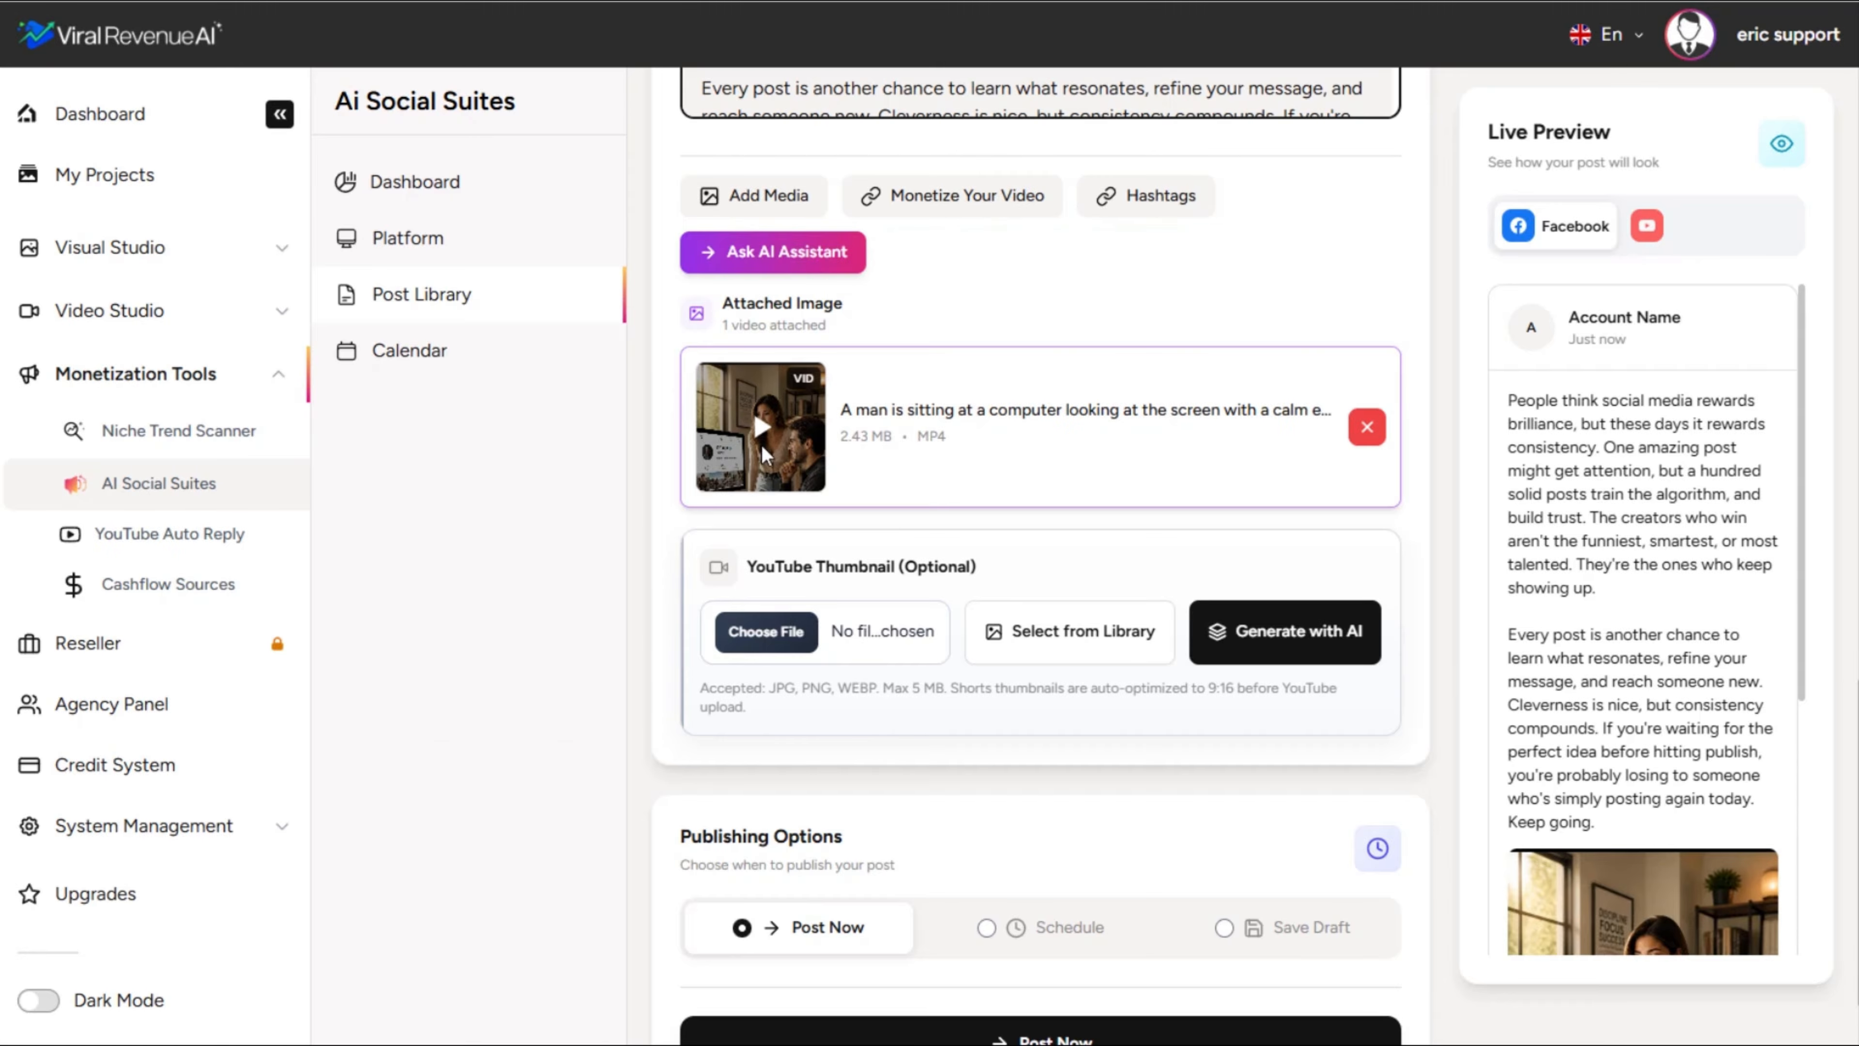
{"action": "scroll", "coordinate": [980, 670], "scroll_direction": "down", "scroll_amount": 1}
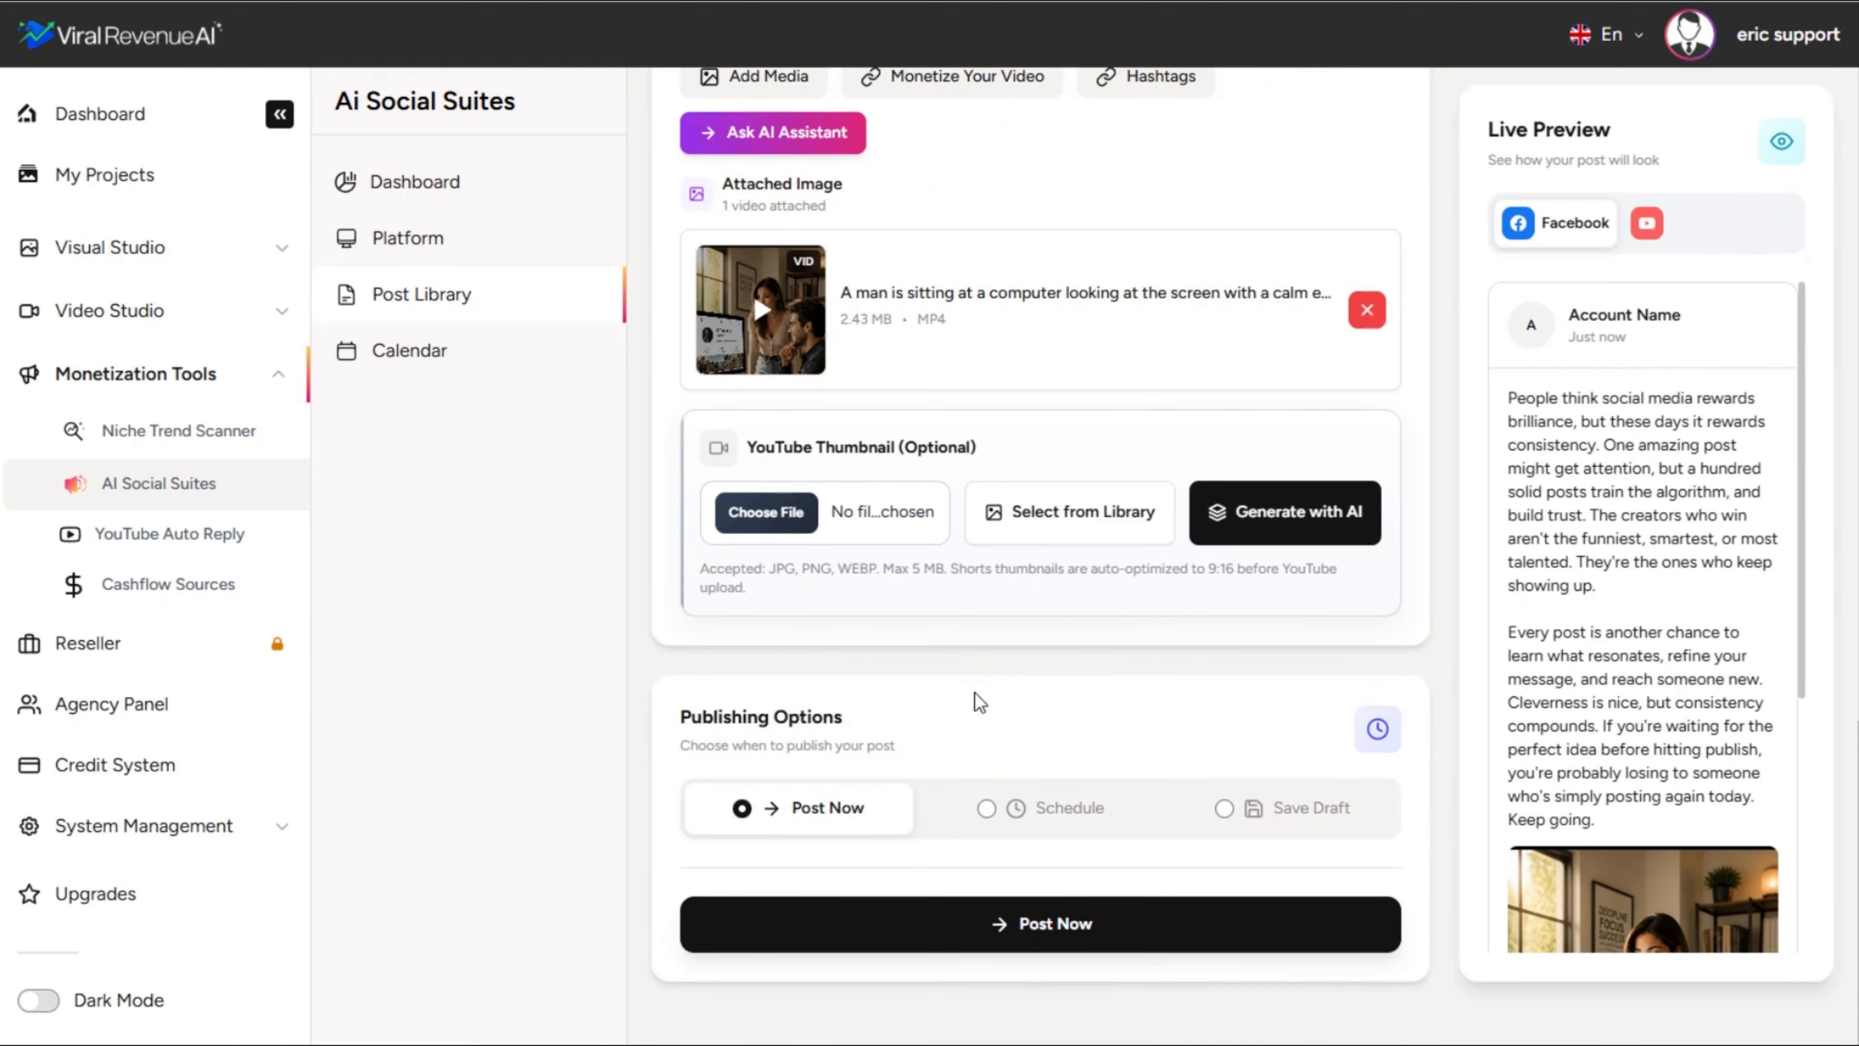
{"action": "scroll", "coordinate": [975, 692], "scroll_direction": "up", "scroll_amount": 2}
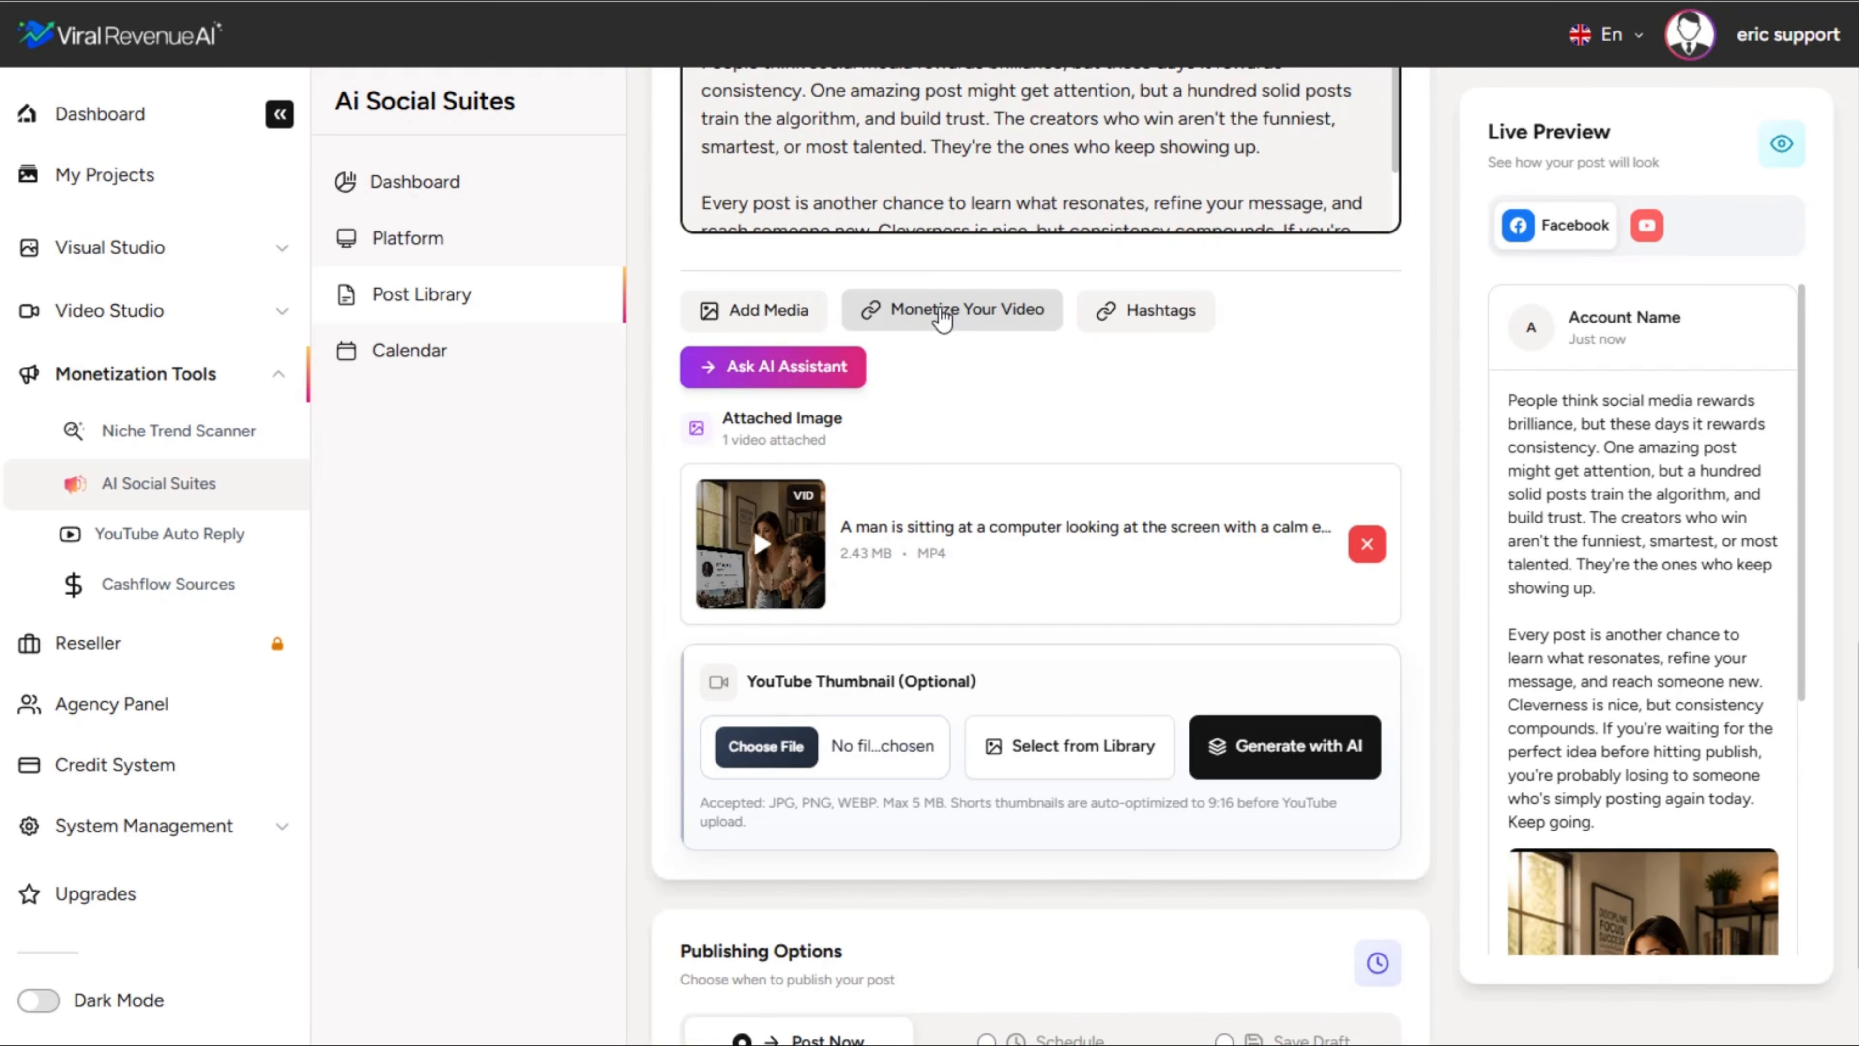
{"action": "left_click", "coordinate": [1148, 315]}
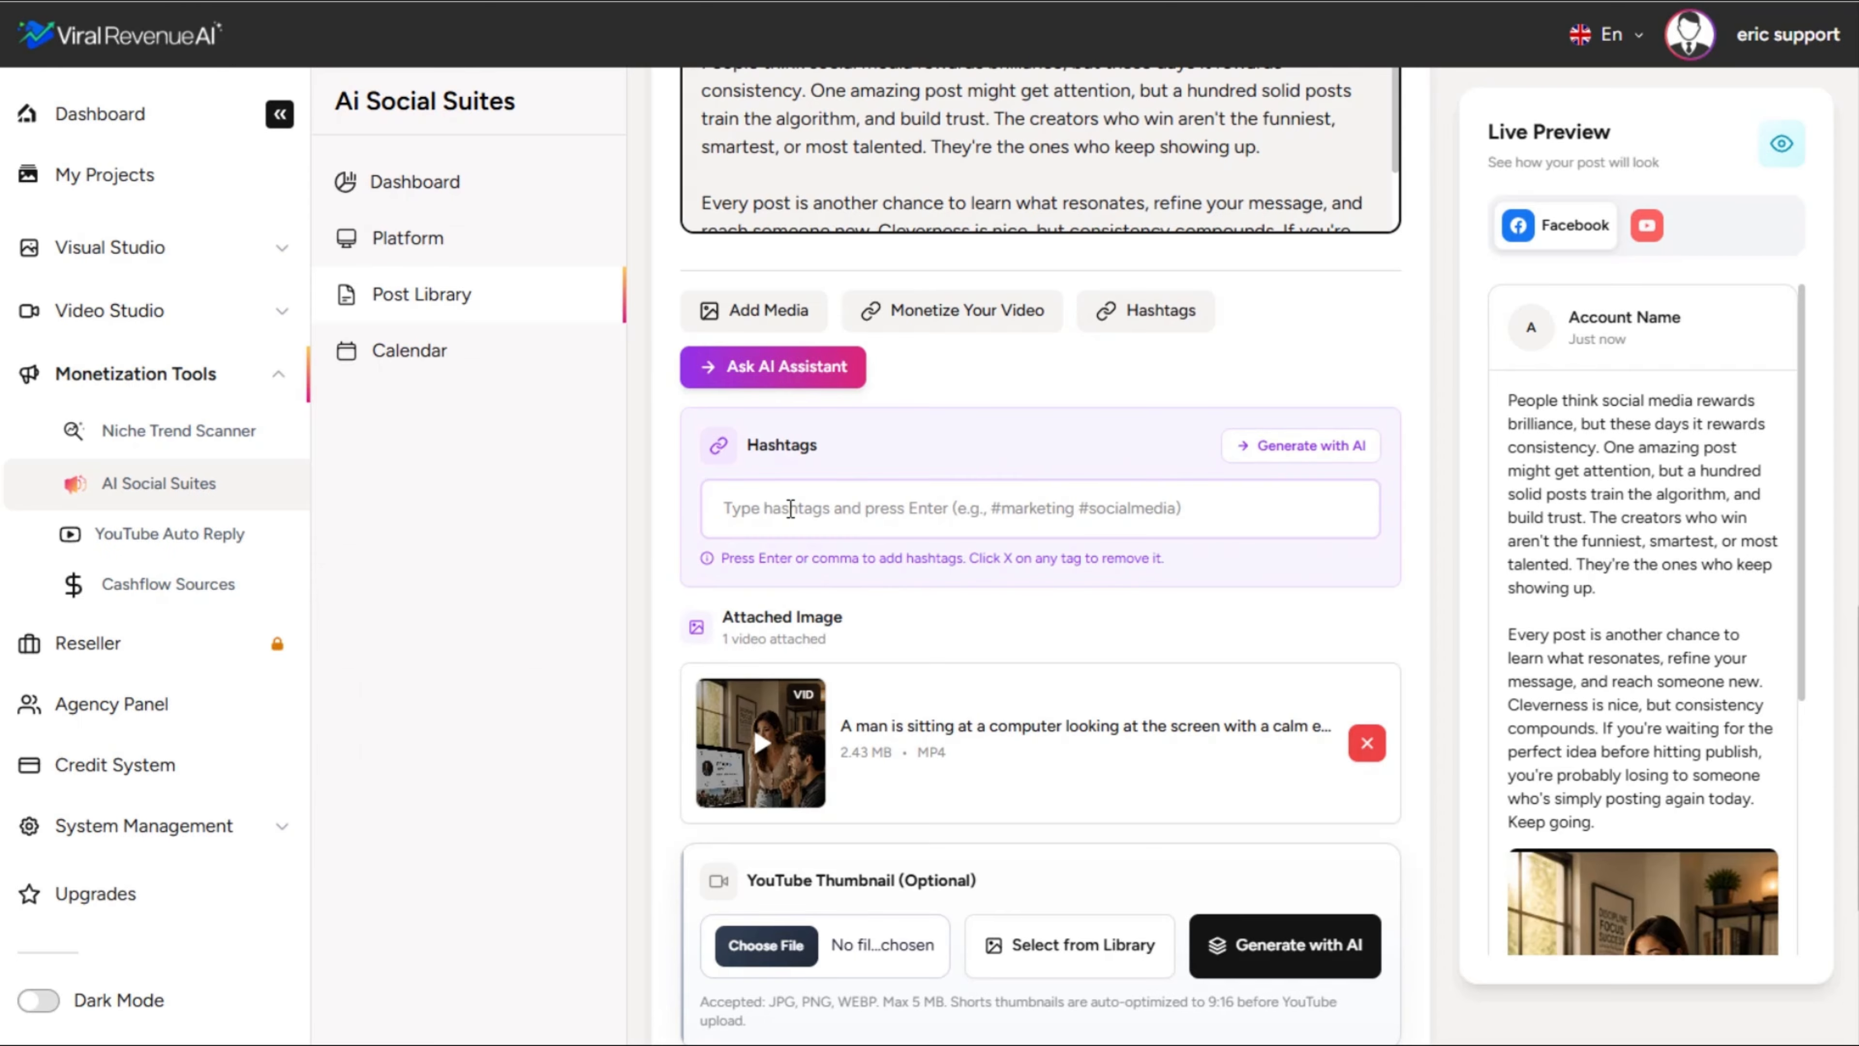
{"action": "left_click", "coordinate": [1288, 453]}
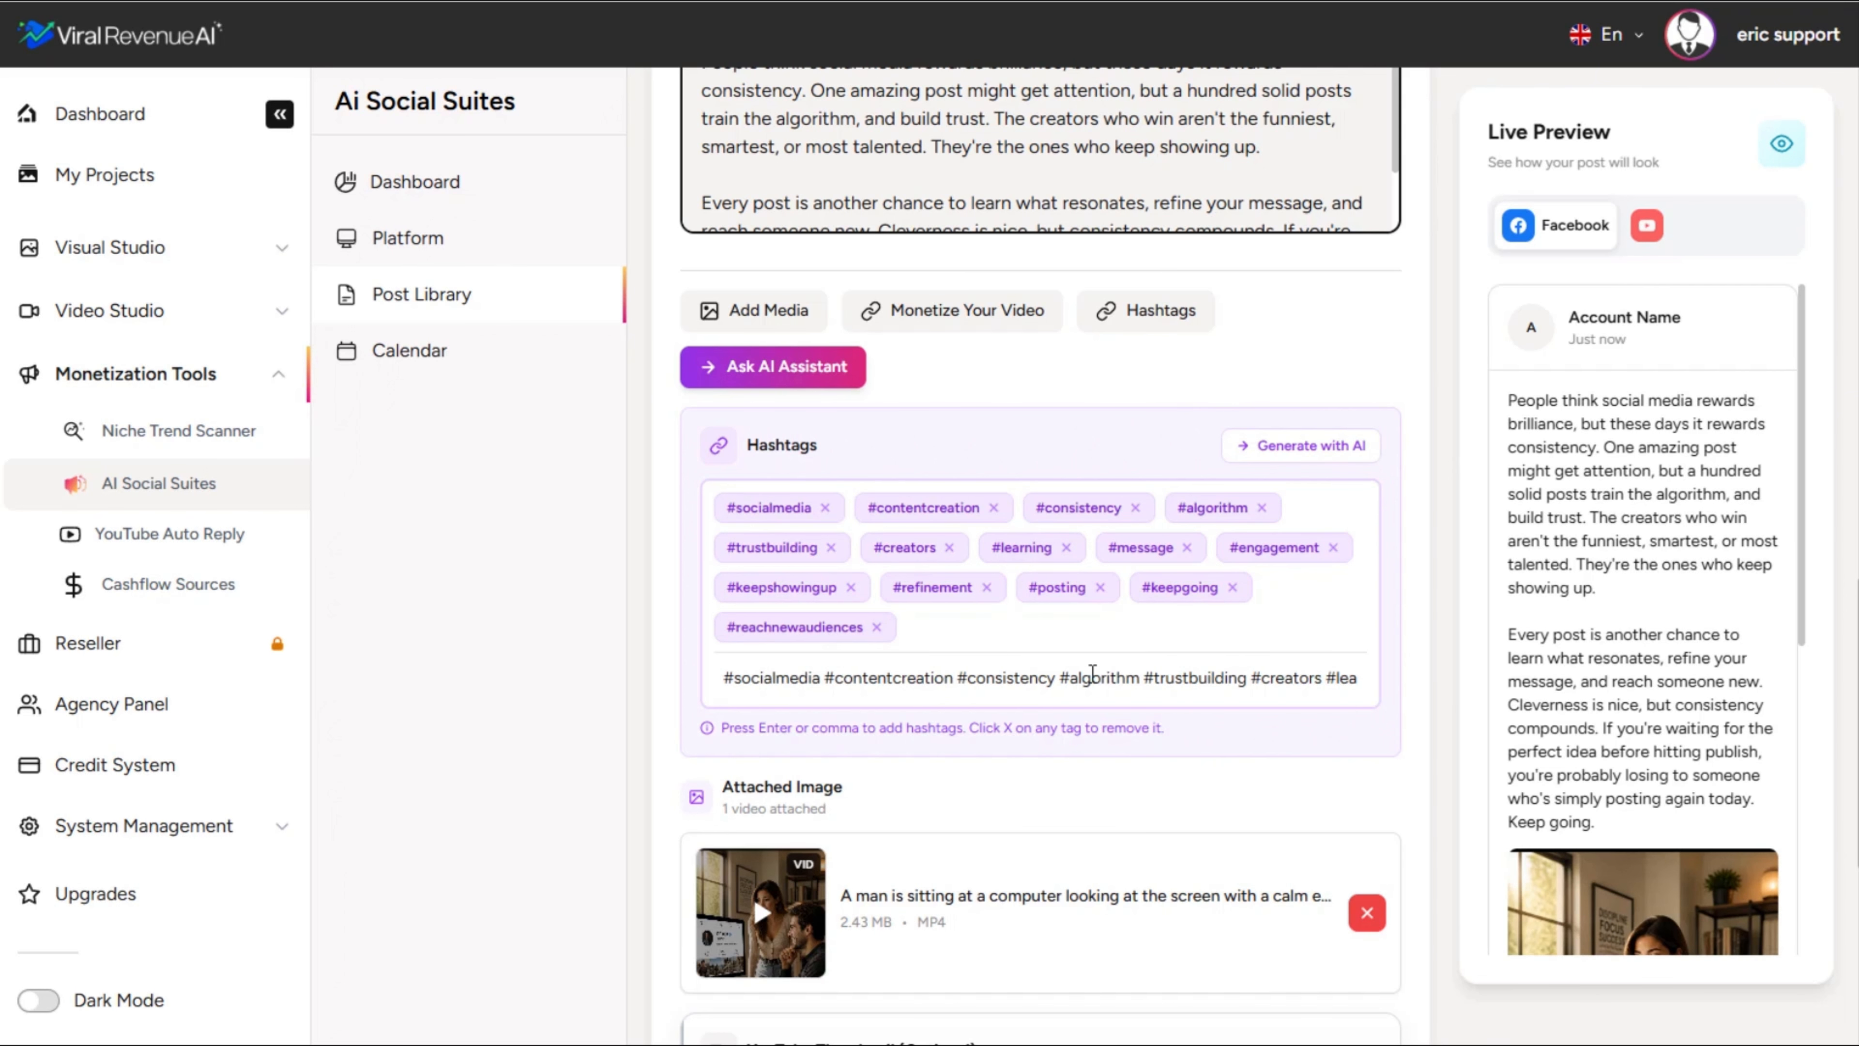
Step: Remove the hashtags #refinement, #learning, #message, #creators and #reachnewaudiences from the post
{"action": "scroll", "coordinate": [1093, 664], "scroll_direction": "down", "scroll_amount": 2}
{"action": "scroll", "coordinate": [1091, 664], "scroll_direction": "up", "scroll_amount": 2}
{"action": "left_click", "coordinate": [987, 587]}
{"action": "left_click", "coordinate": [1067, 547]}
{"action": "left_click", "coordinate": [1071, 547]}
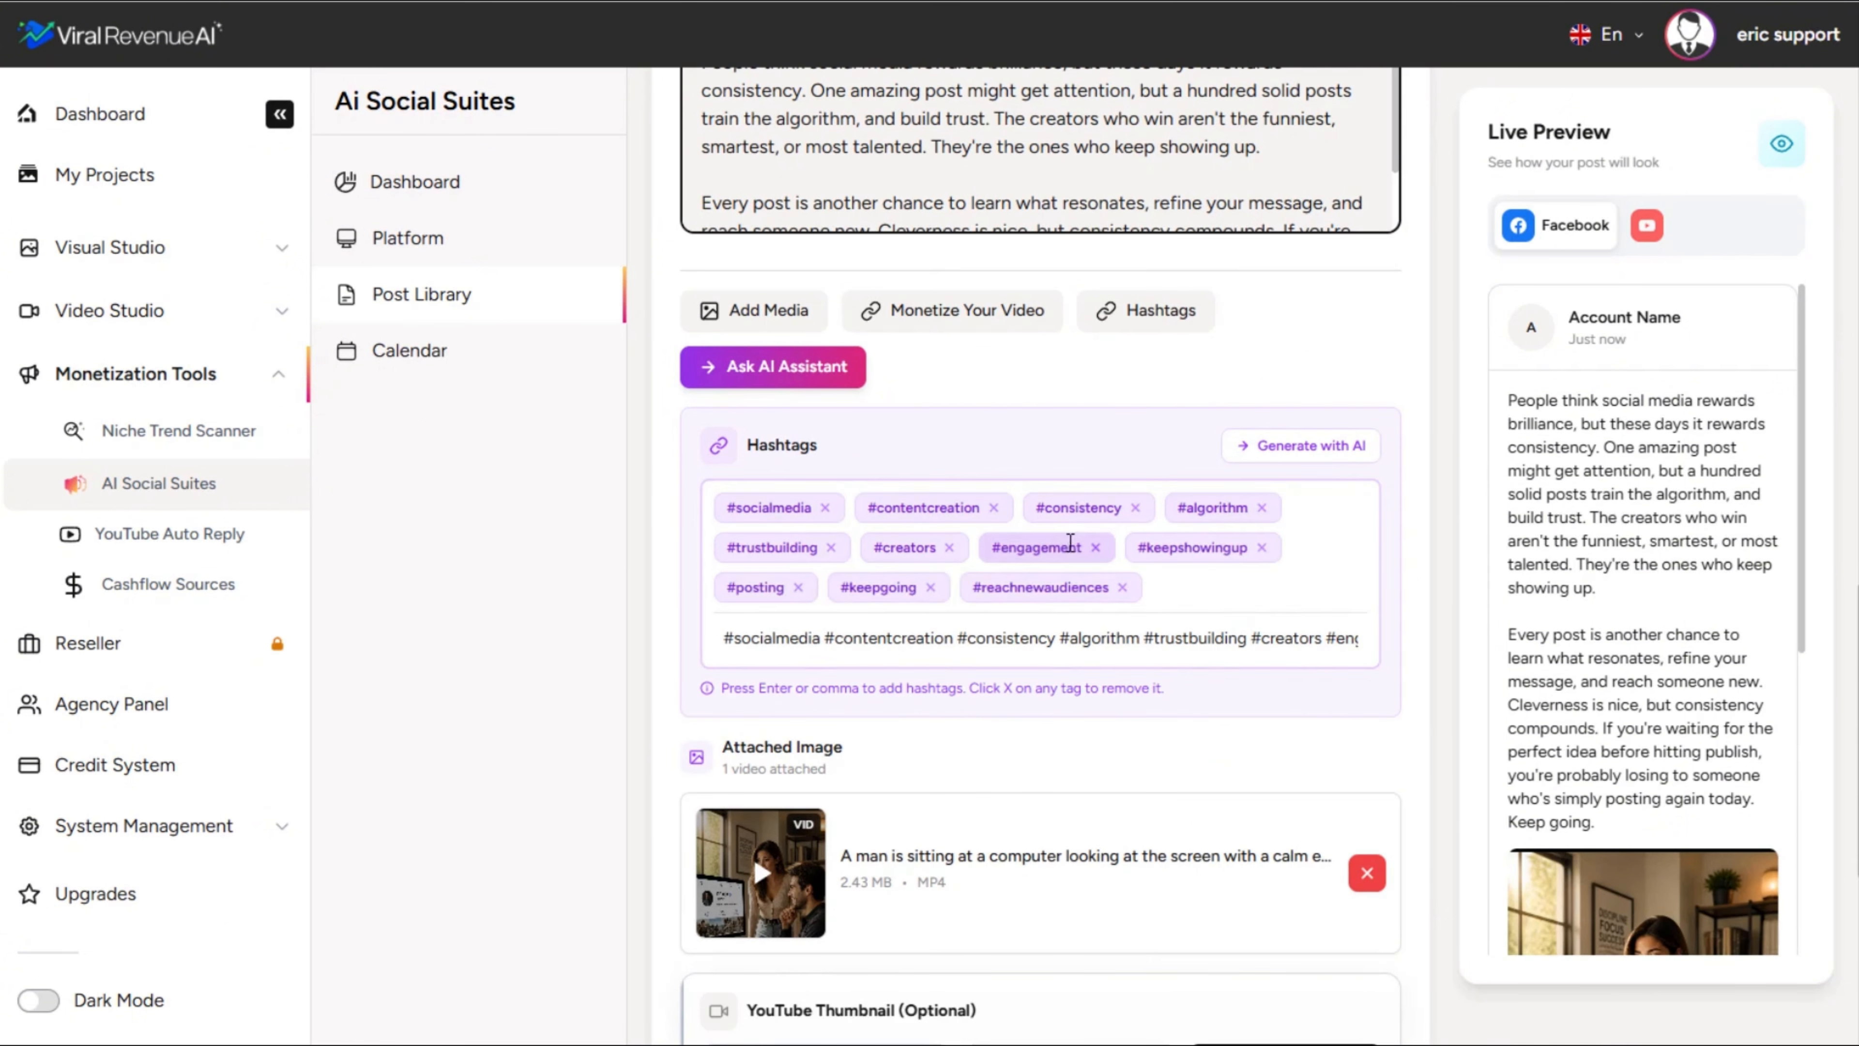
{"action": "left_click", "coordinate": [951, 548]}
{"action": "left_click", "coordinate": [1010, 587]}
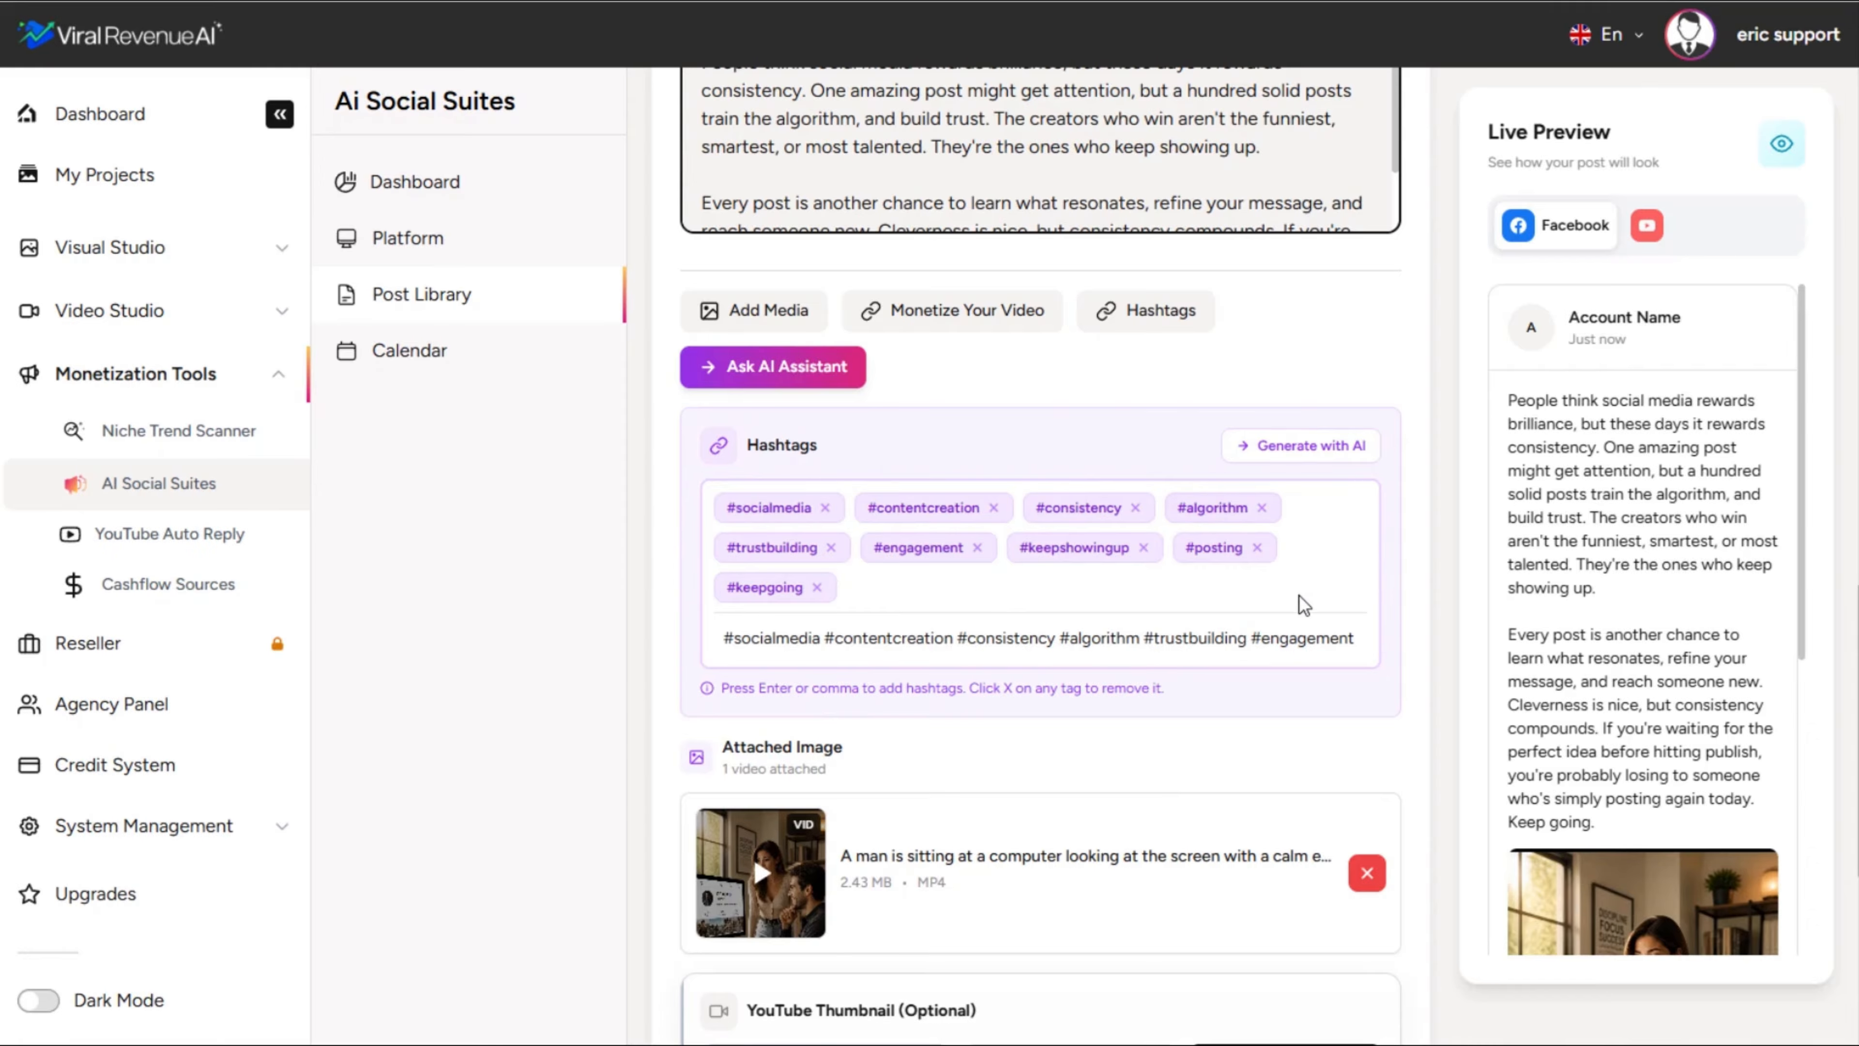
{"action": "scroll", "coordinate": [1307, 604], "scroll_direction": "down", "scroll_amount": 7}
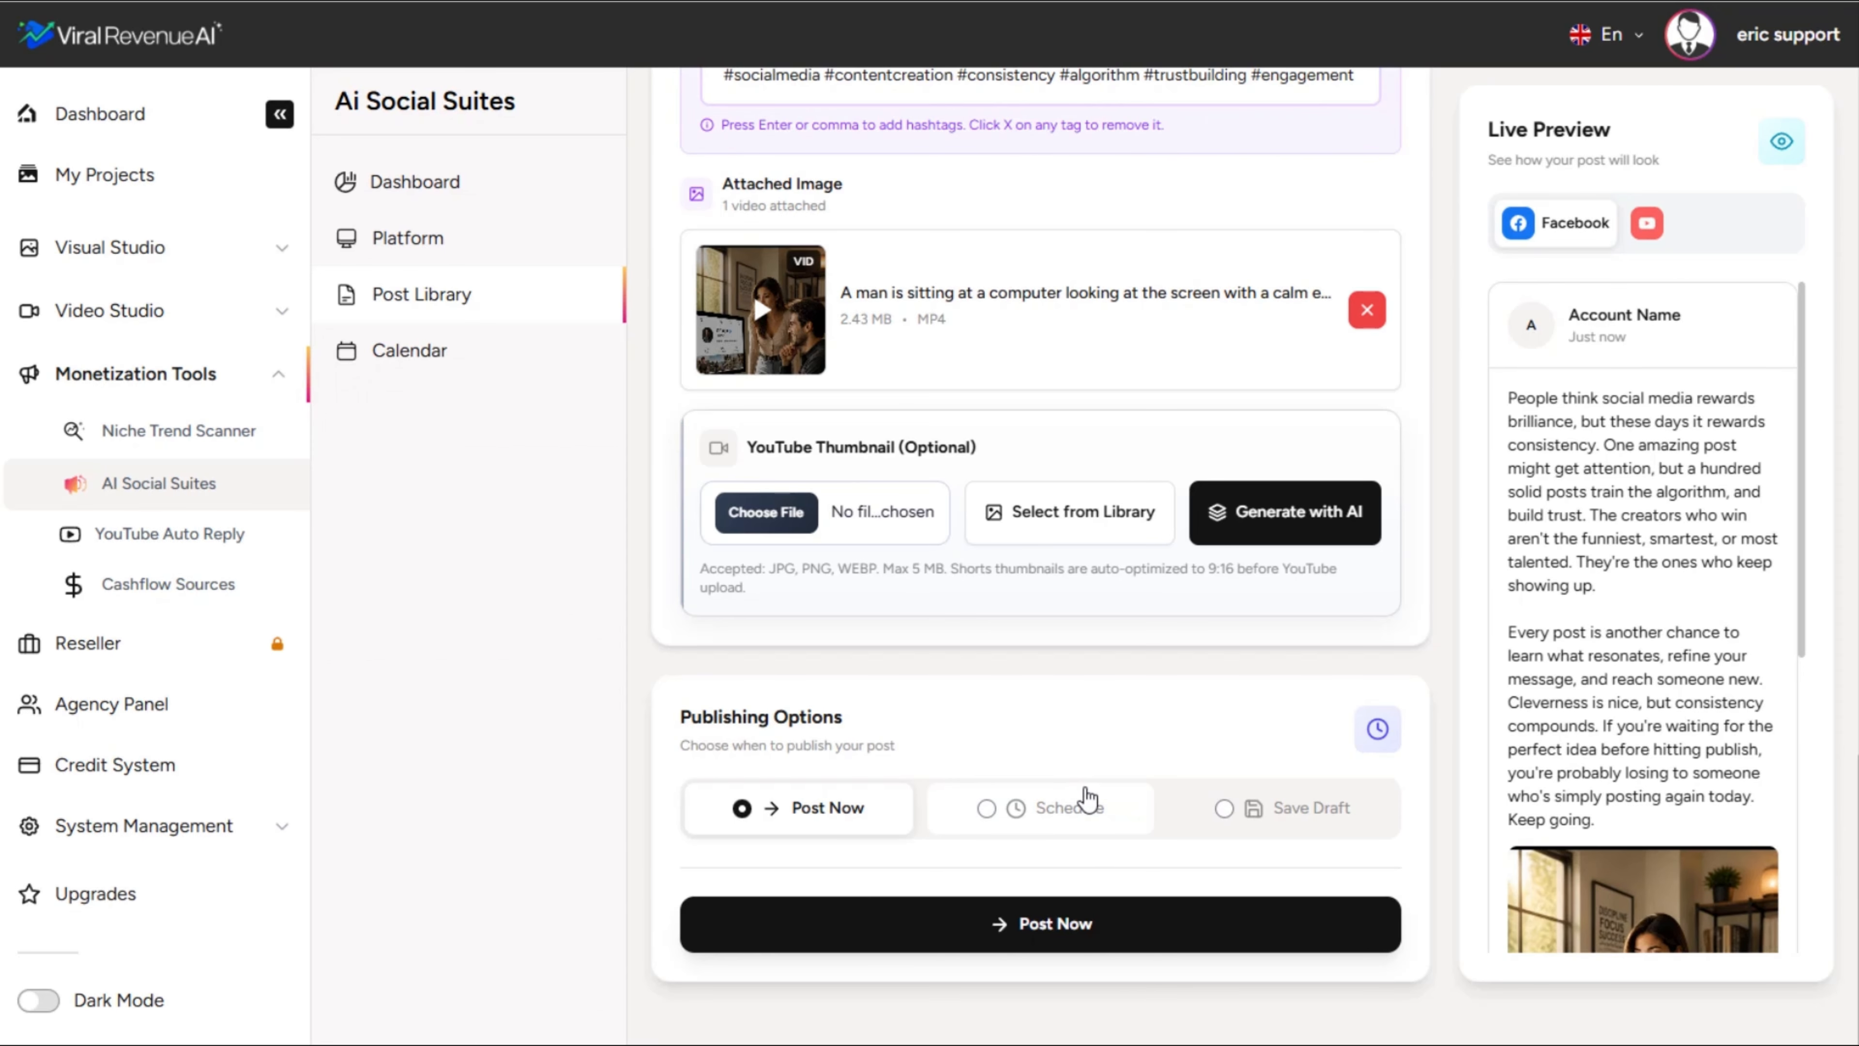
{"action": "scroll", "coordinate": [1107, 678], "scroll_direction": "up", "scroll_amount": 5}
{"action": "scroll", "coordinate": [1091, 717], "scroll_direction": "up", "scroll_amount": 4}
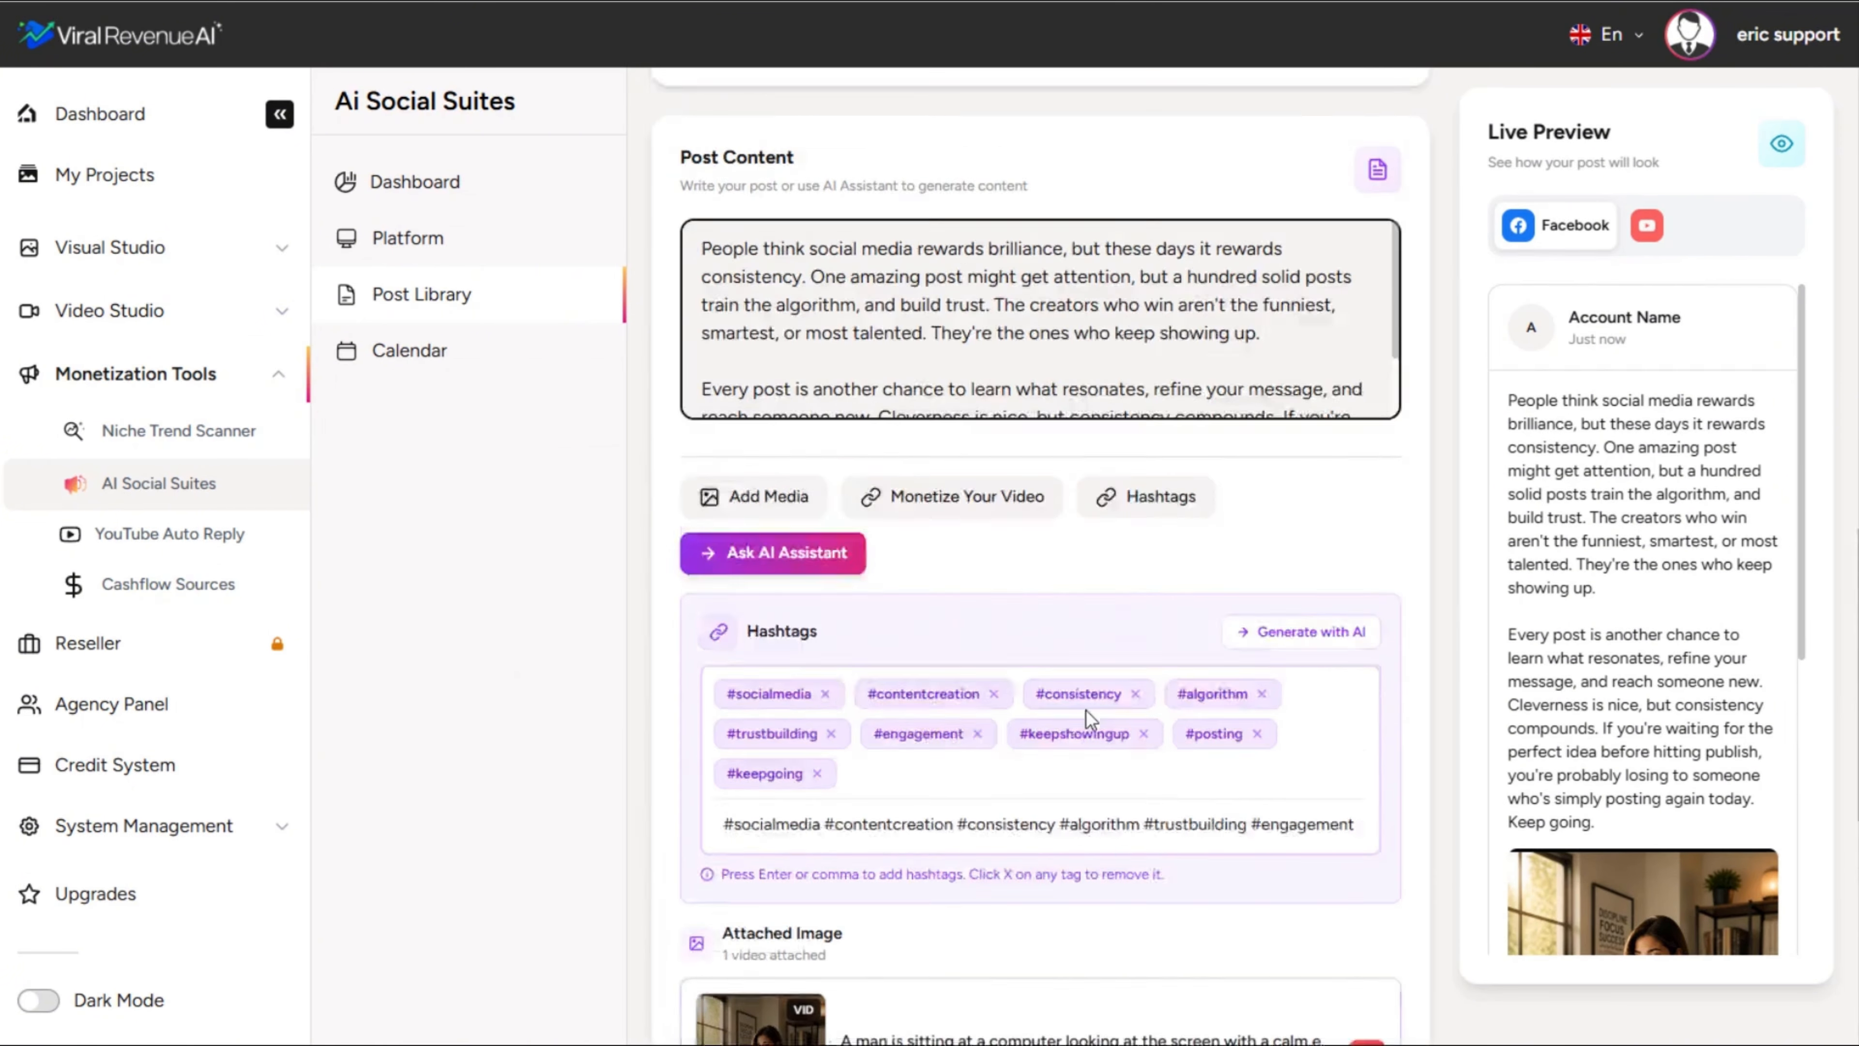
{"action": "scroll", "coordinate": [1066, 781], "scroll_direction": "down", "scroll_amount": 9}
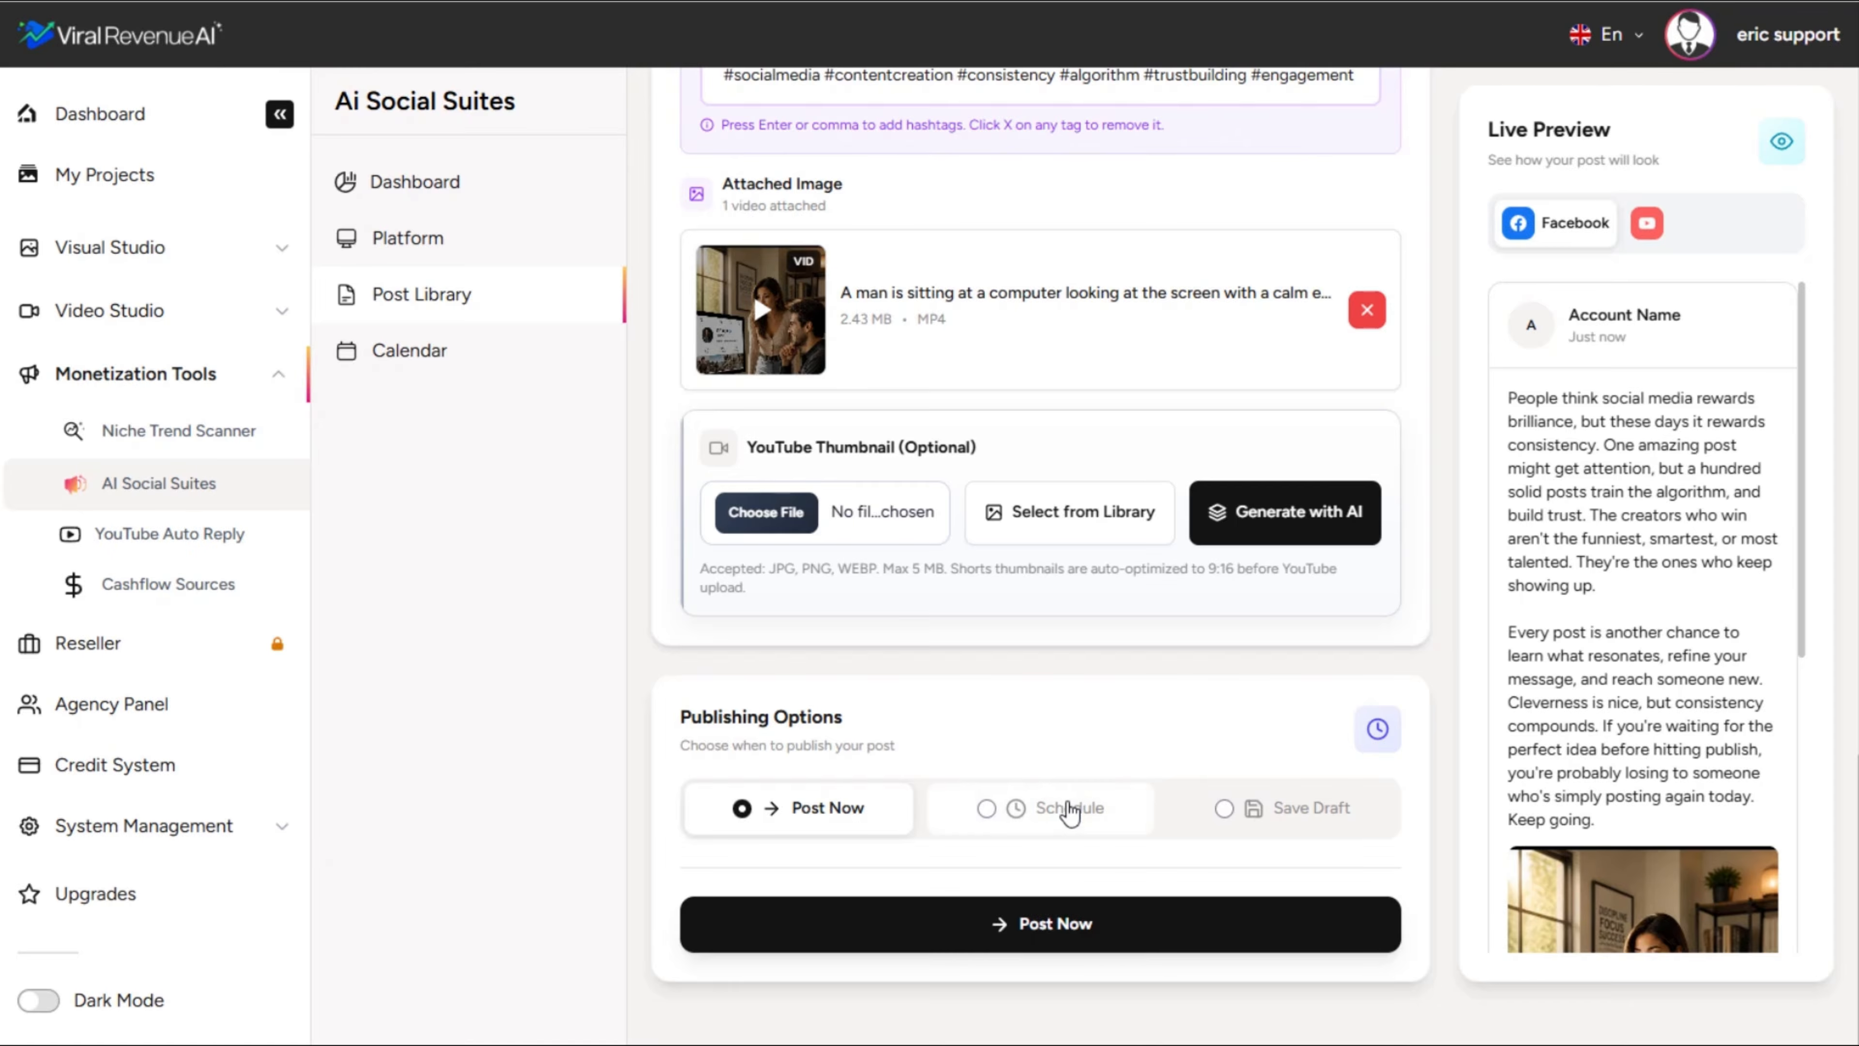
Step: Review the drafted post and examine the date and time options for scheduling it
{"action": "scroll", "coordinate": [1078, 733], "scroll_direction": "up", "scroll_amount": 1}
{"action": "scroll", "coordinate": [1073, 727], "scroll_direction": "up", "scroll_amount": 10}
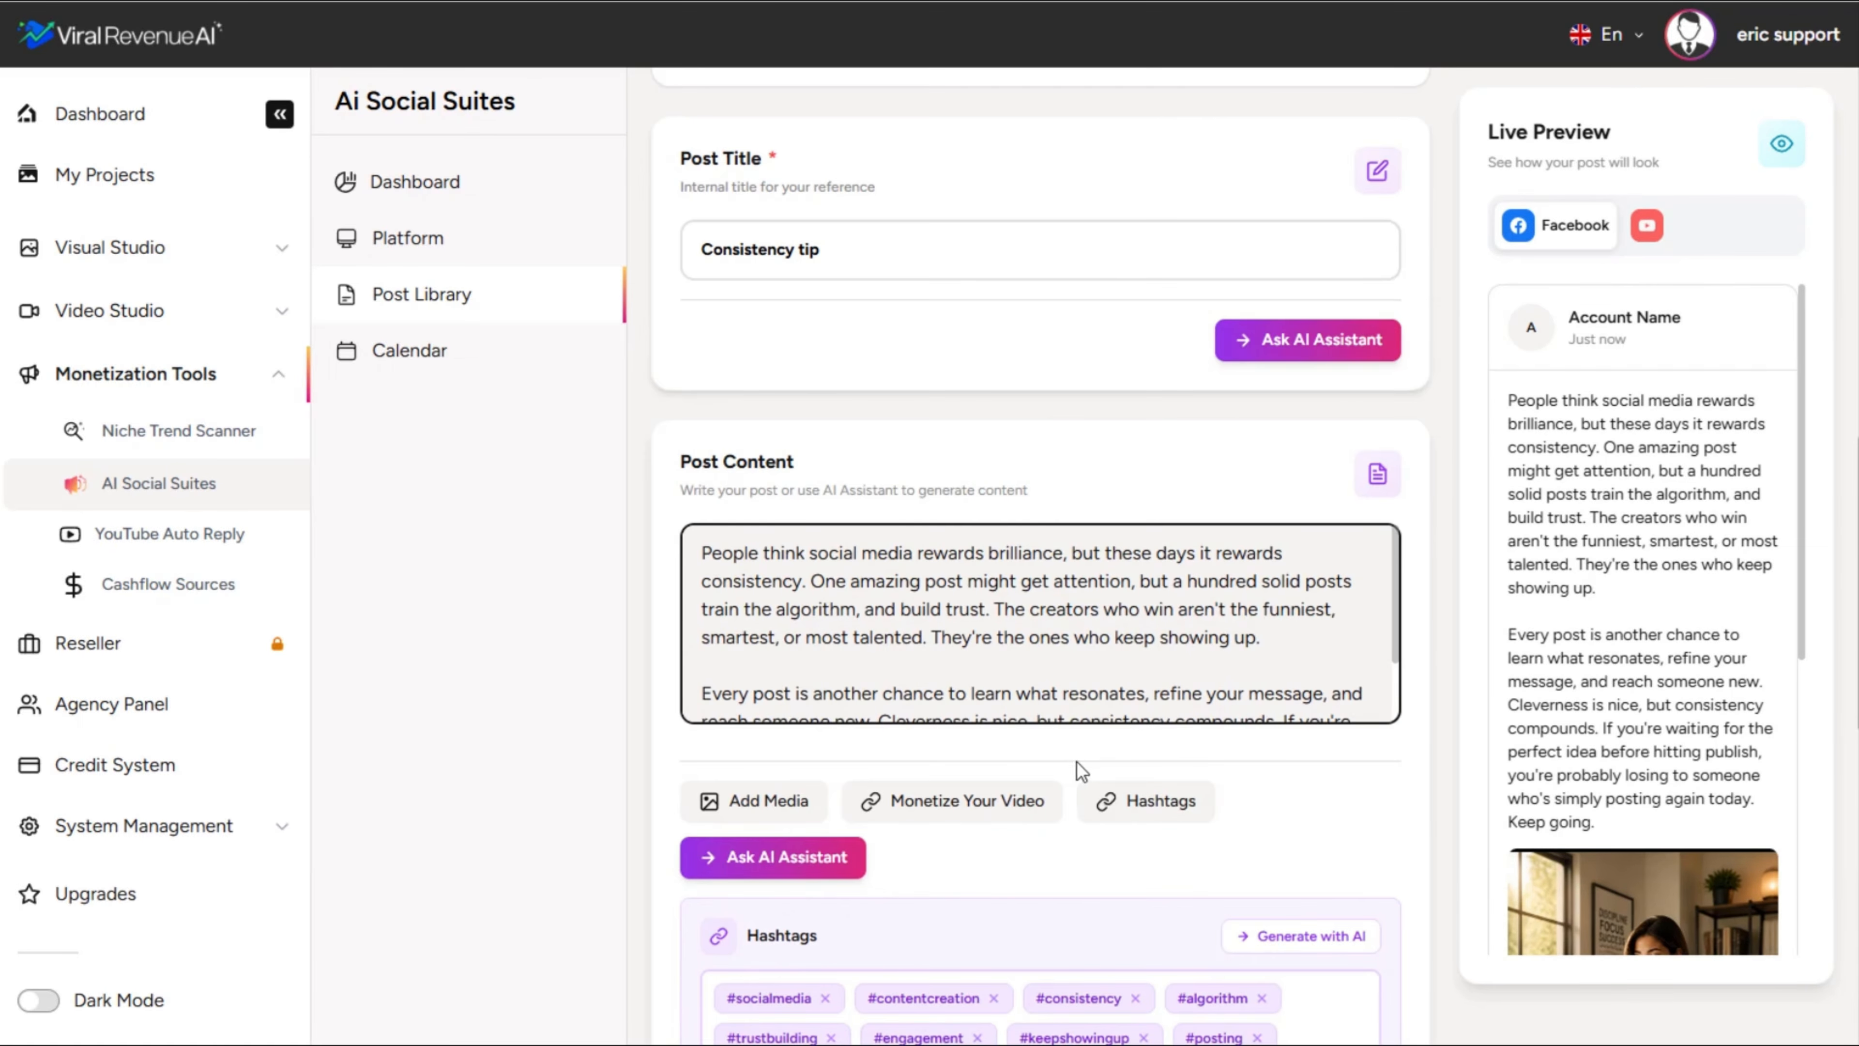
{"action": "scroll", "coordinate": [1065, 754], "scroll_direction": "down", "scroll_amount": 7}
{"action": "scroll", "coordinate": [1062, 777], "scroll_direction": "down", "scroll_amount": 5}
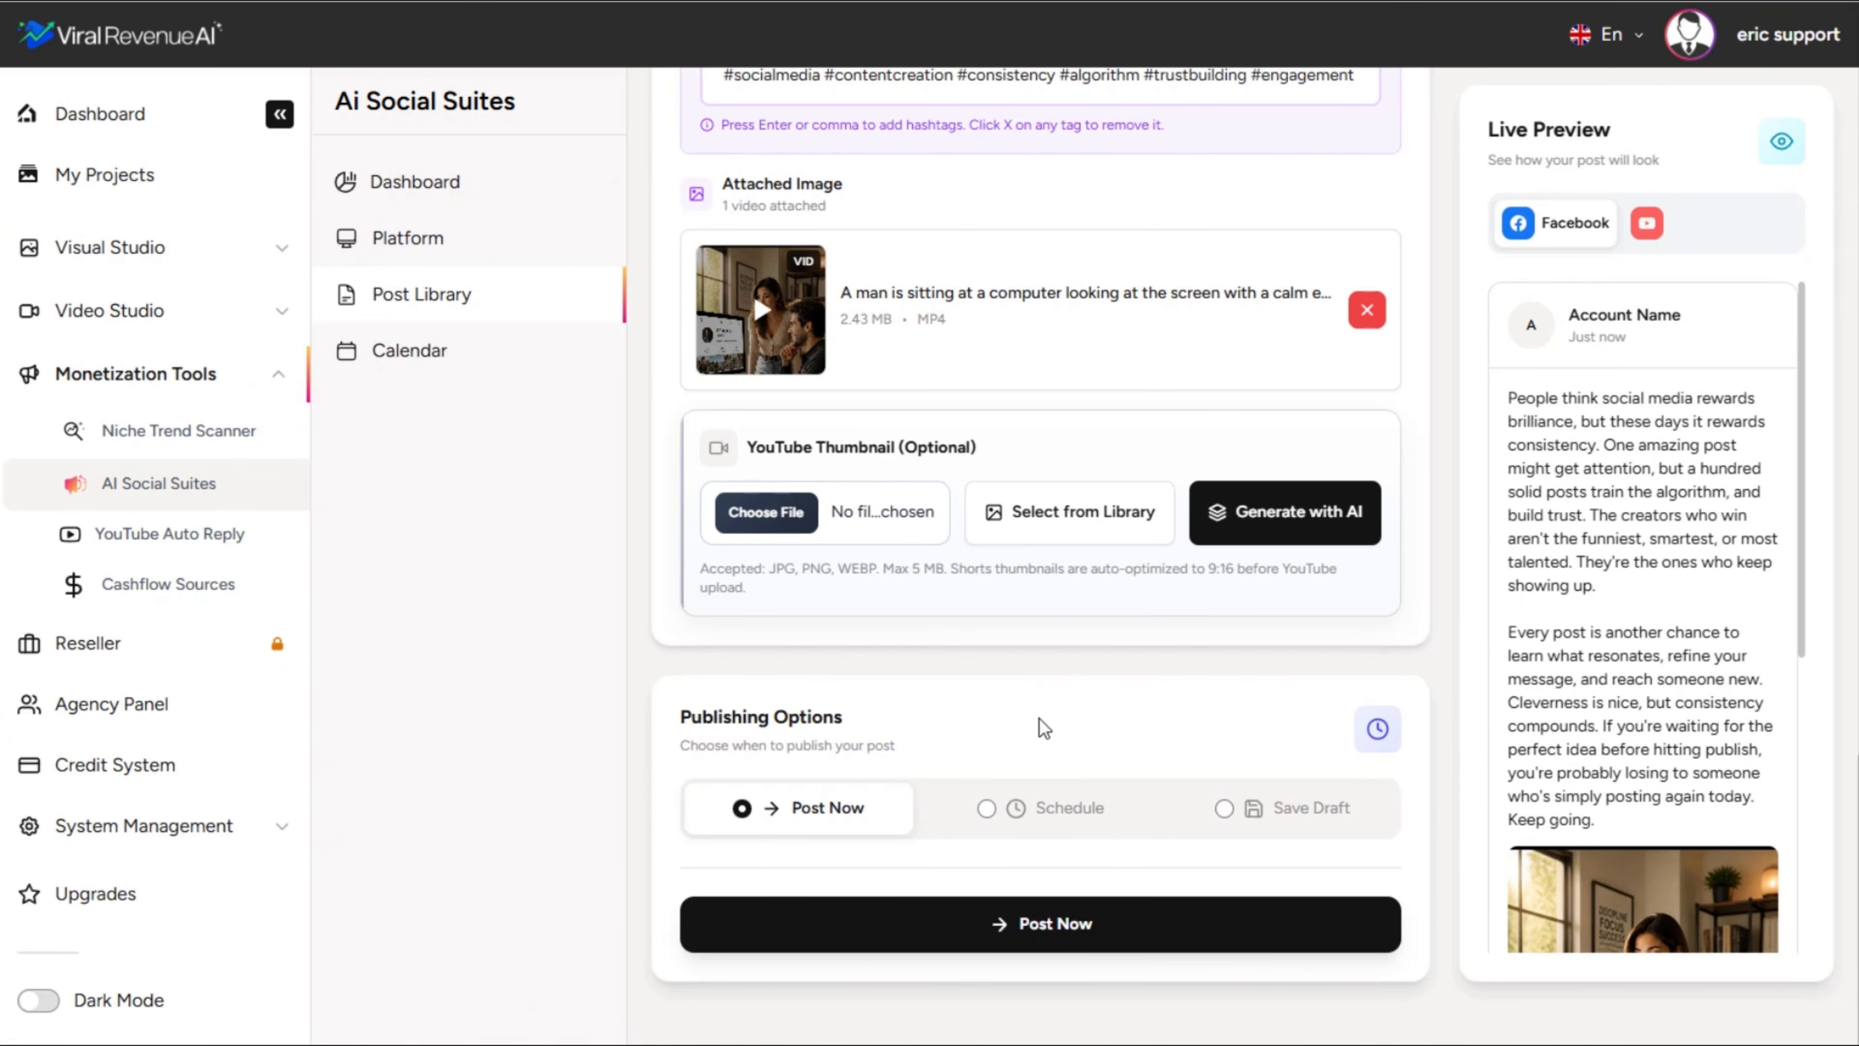
{"action": "scroll", "coordinate": [1058, 835], "scroll_direction": "up", "scroll_amount": 2}
{"action": "scroll", "coordinate": [1058, 836], "scroll_direction": "down", "scroll_amount": 2}
{"action": "left_click", "coordinate": [1053, 811]}
{"action": "scroll", "coordinate": [1091, 710], "scroll_direction": "down", "scroll_amount": 3}
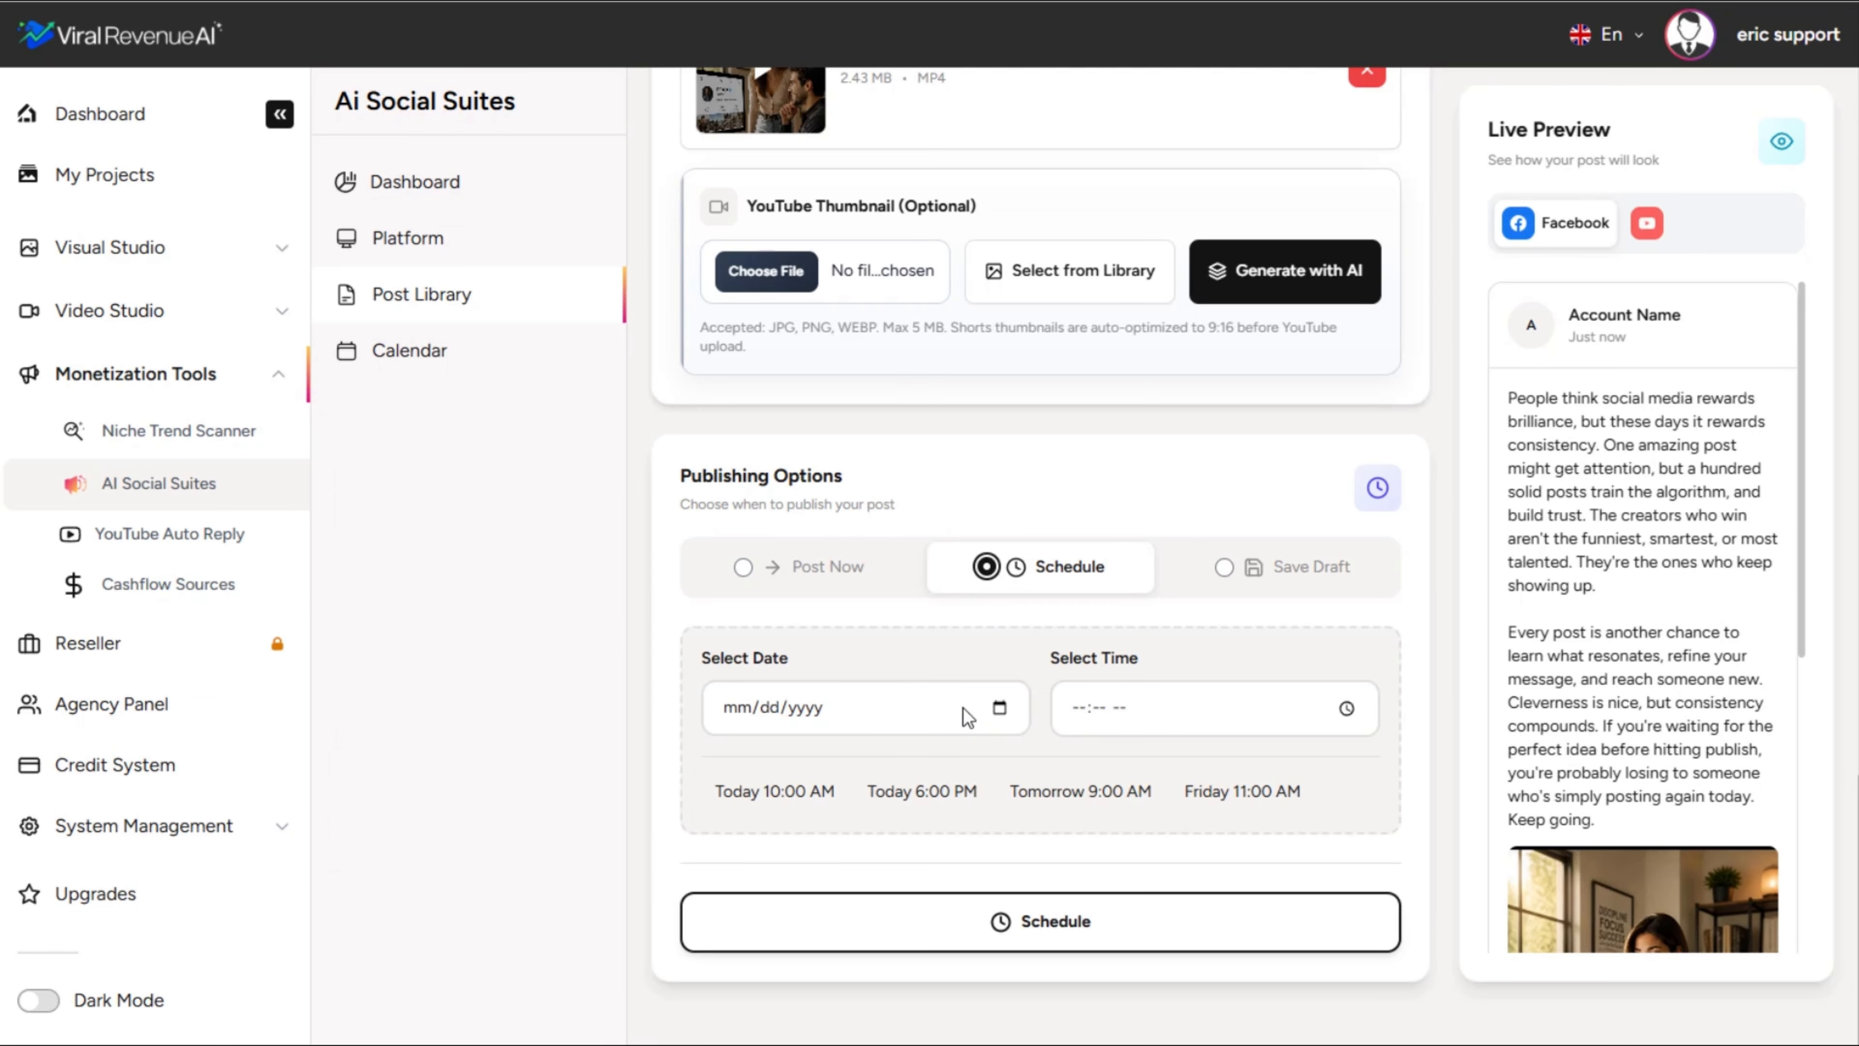
Step: Set the publishing option to Post Now and publish the post to Facebook and YouTube
{"action": "left_click", "coordinate": [833, 568]}
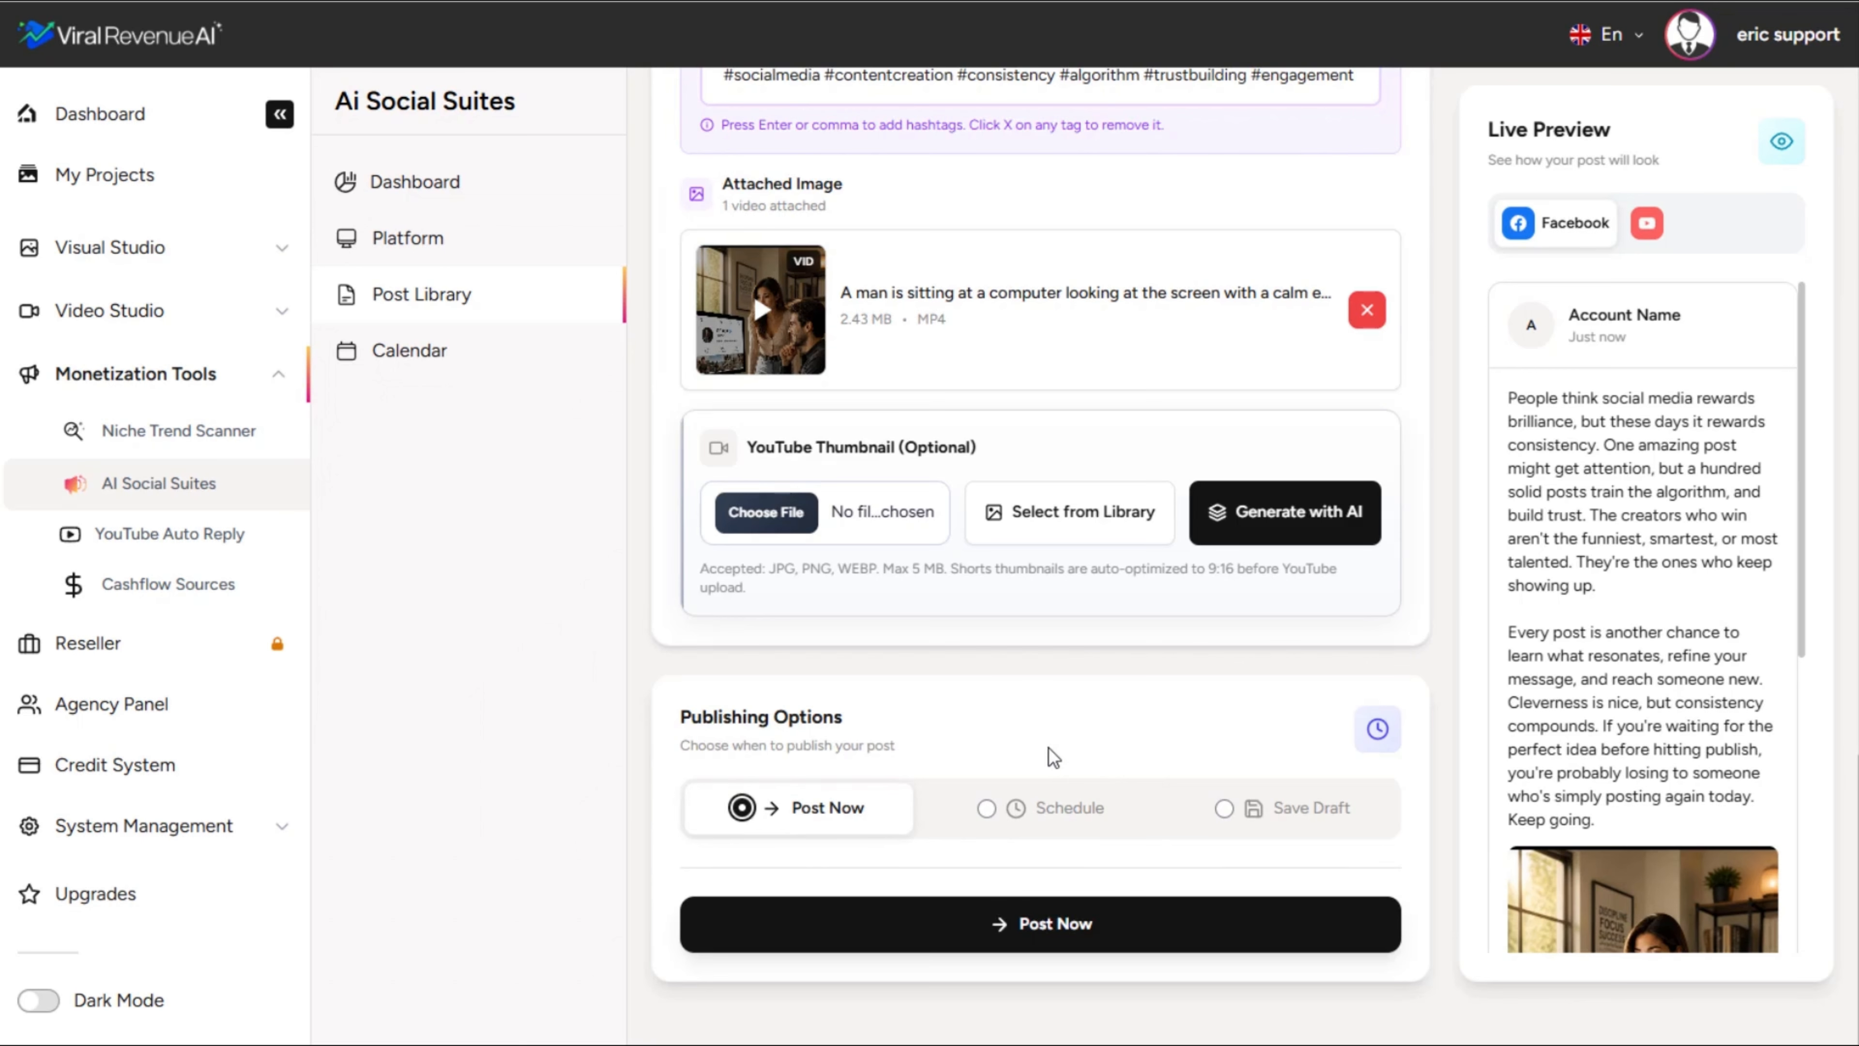
{"action": "scroll", "coordinate": [1047, 761], "scroll_direction": "up", "scroll_amount": 2}
{"action": "scroll", "coordinate": [1031, 802], "scroll_direction": "down", "scroll_amount": 2}
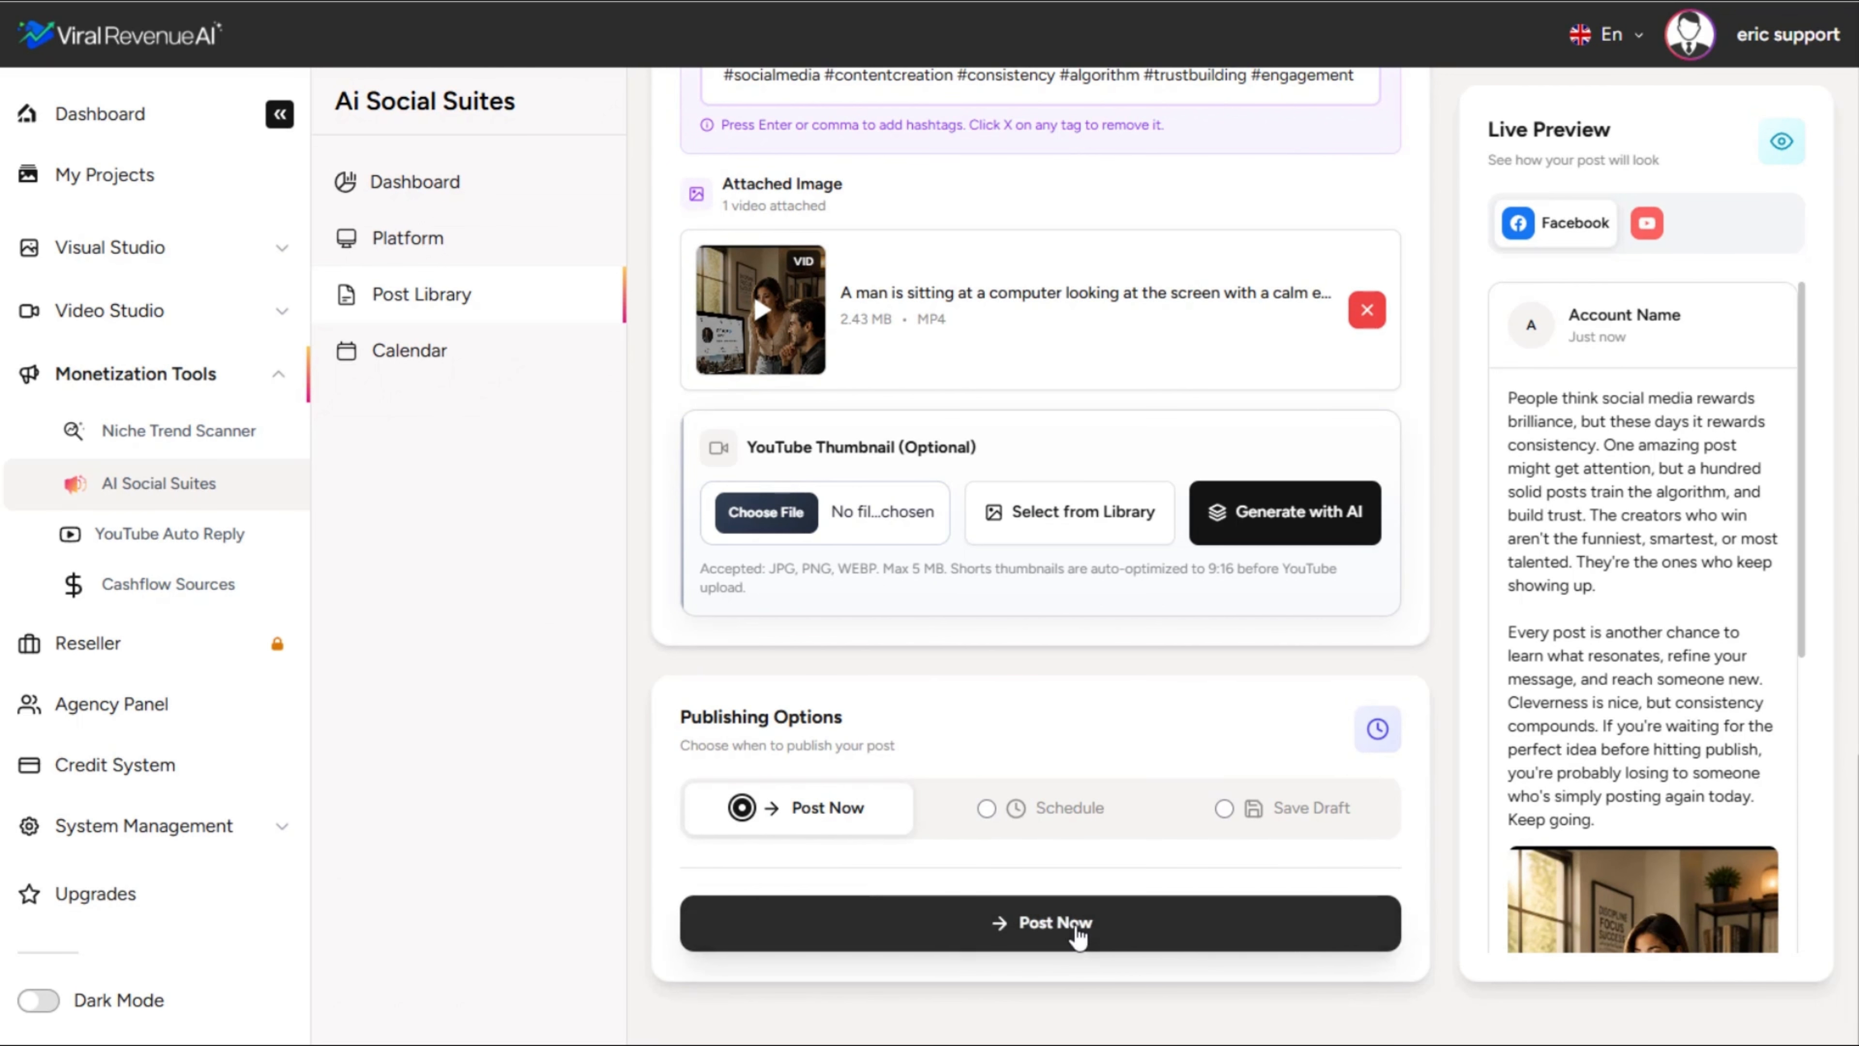
{"action": "left_click", "coordinate": [1048, 931]}
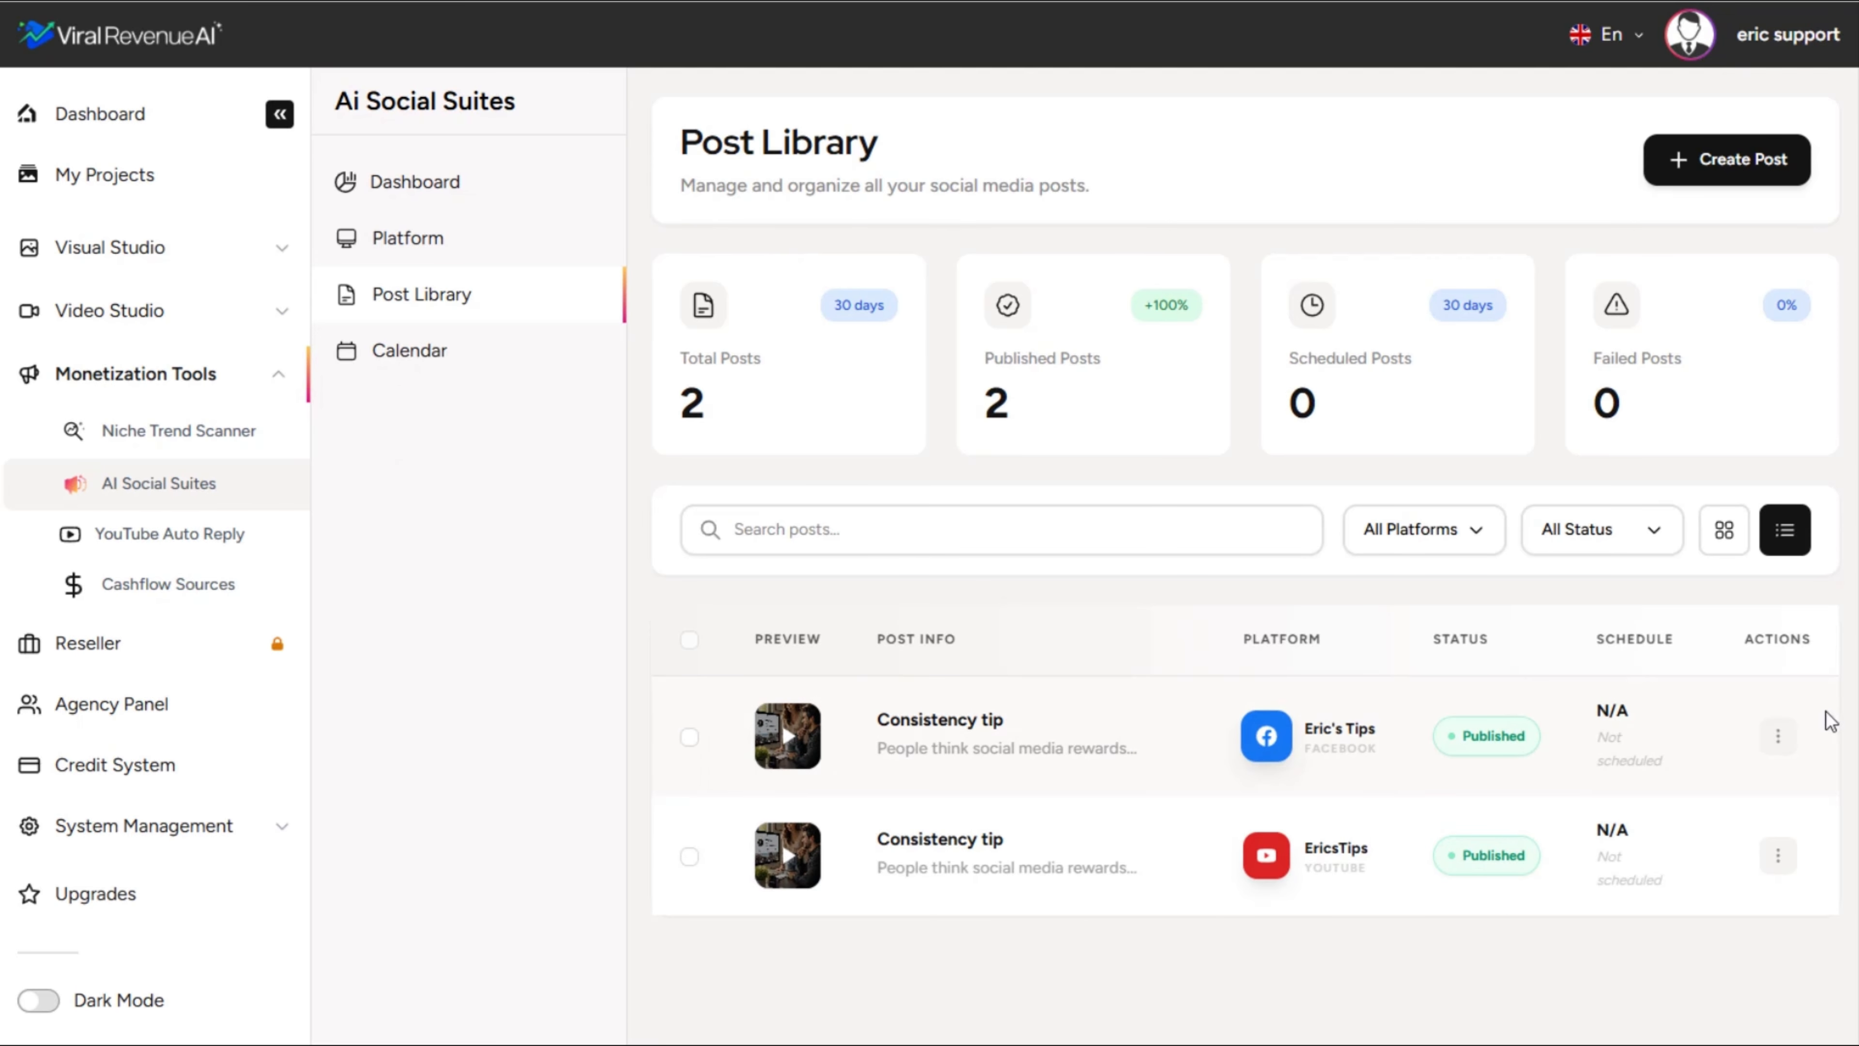
Step: View the details of the Facebook "Consistency tip" post in the Post Library, then close them
{"action": "left_click", "coordinate": [1778, 735]}
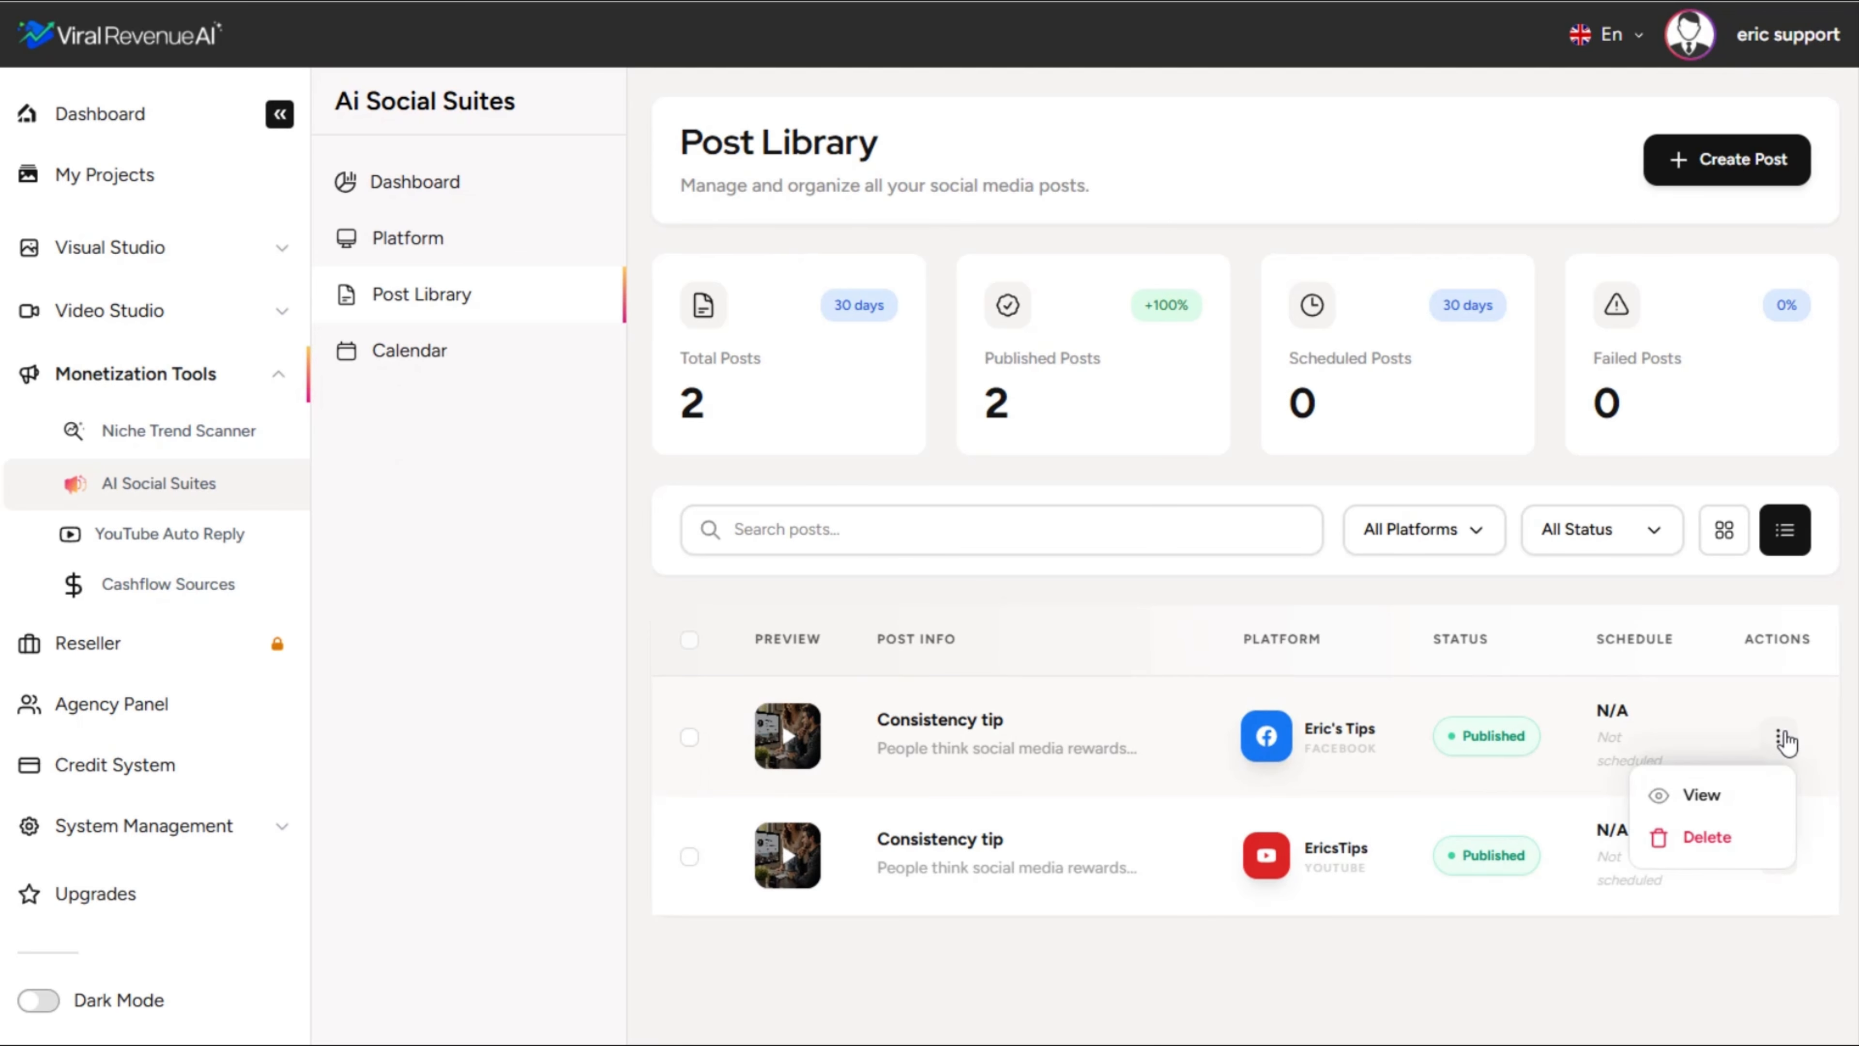
{"action": "left_click", "coordinate": [1702, 800]}
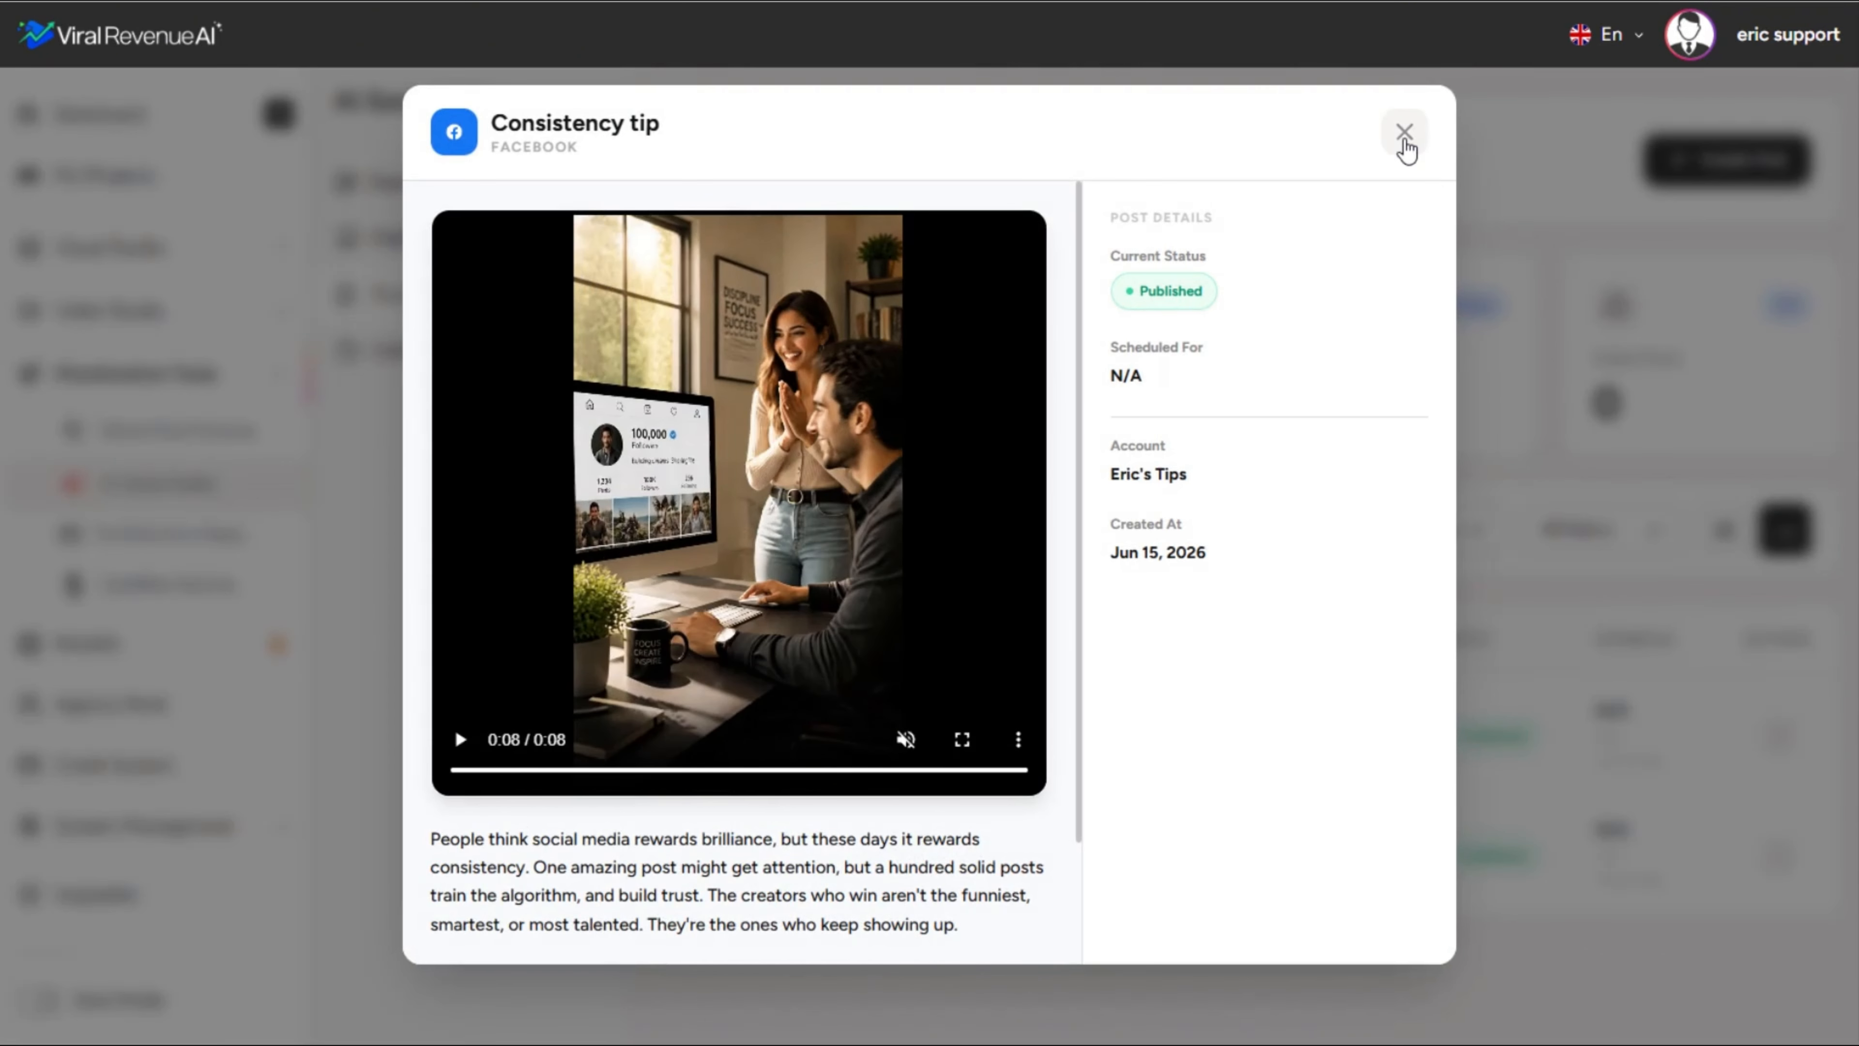
{"action": "left_click", "coordinate": [1400, 134]}
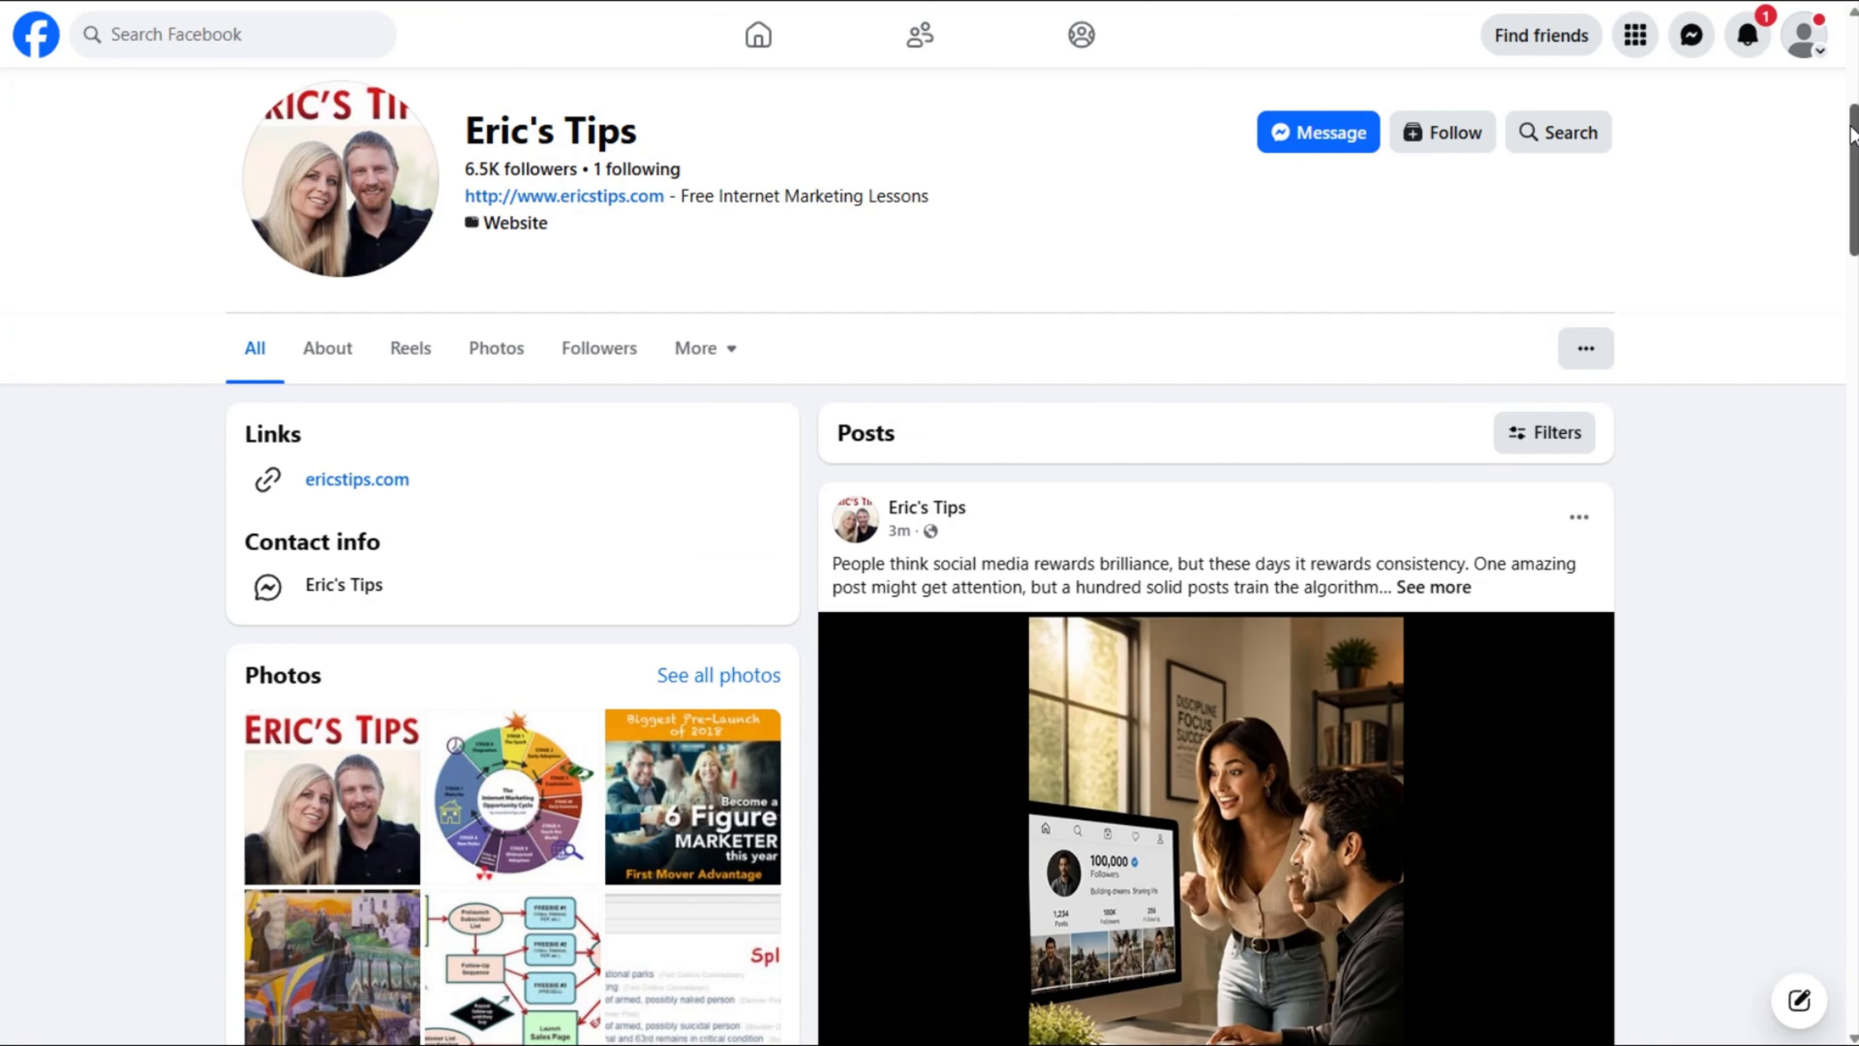
Step: Check the published post on the Facebook page, unmuting its video, lowering the volume and pausing playback
{"action": "scroll", "coordinate": [1849, 147], "scroll_direction": "down", "scroll_amount": 1}
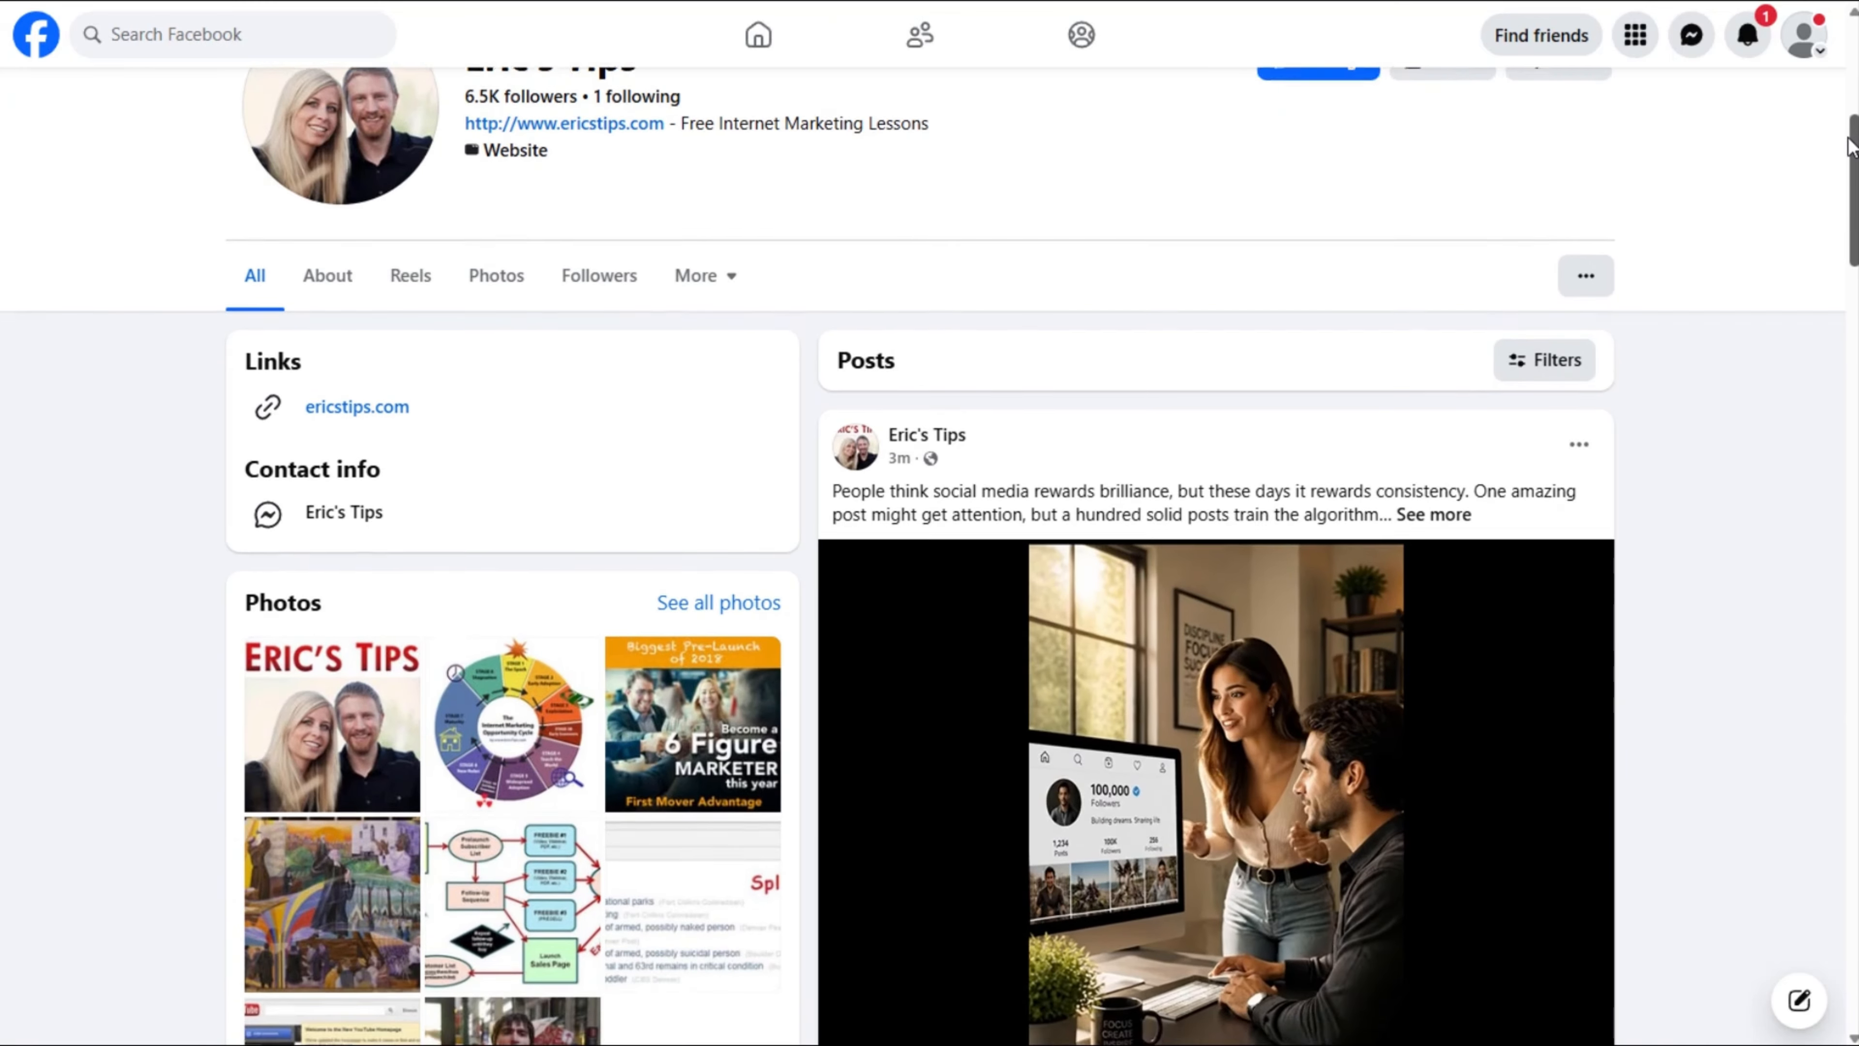
{"action": "left_click_drag", "start_coordinate": [1849, 146], "coordinate": [1848, 172]}
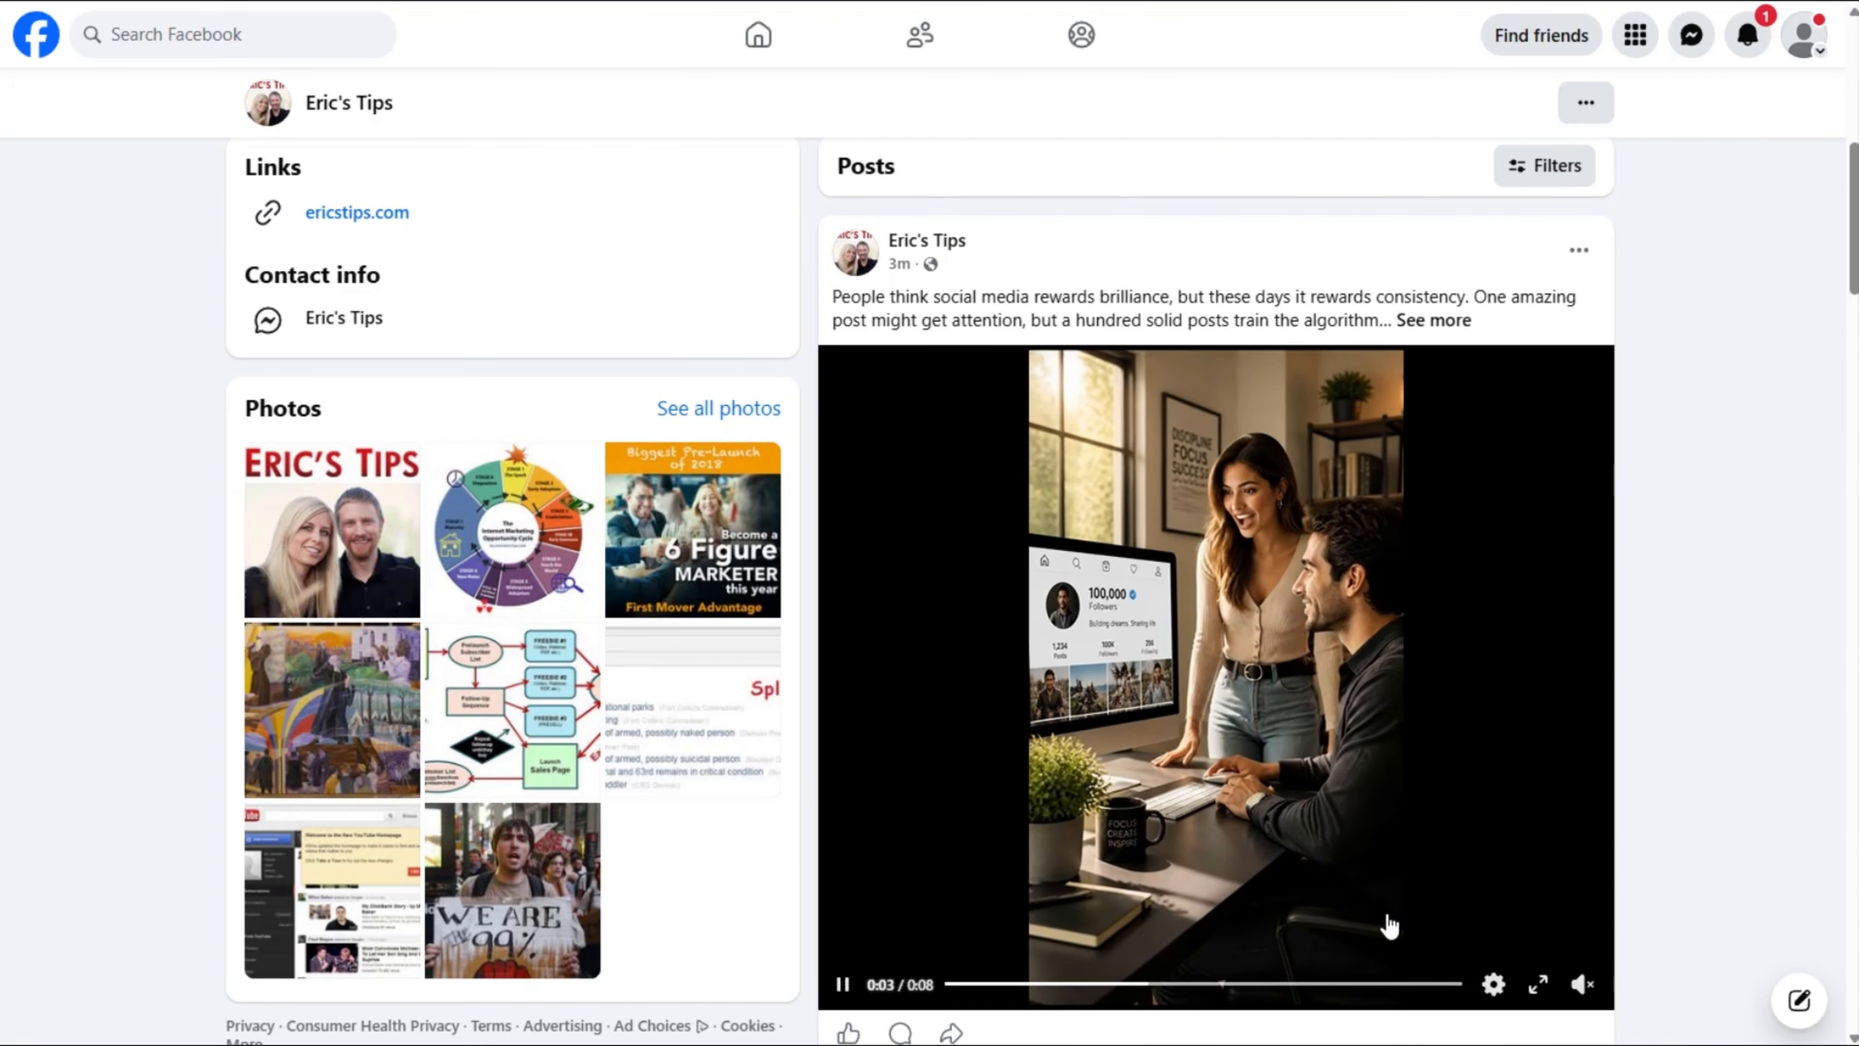
{"action": "left_click", "coordinate": [1580, 981]}
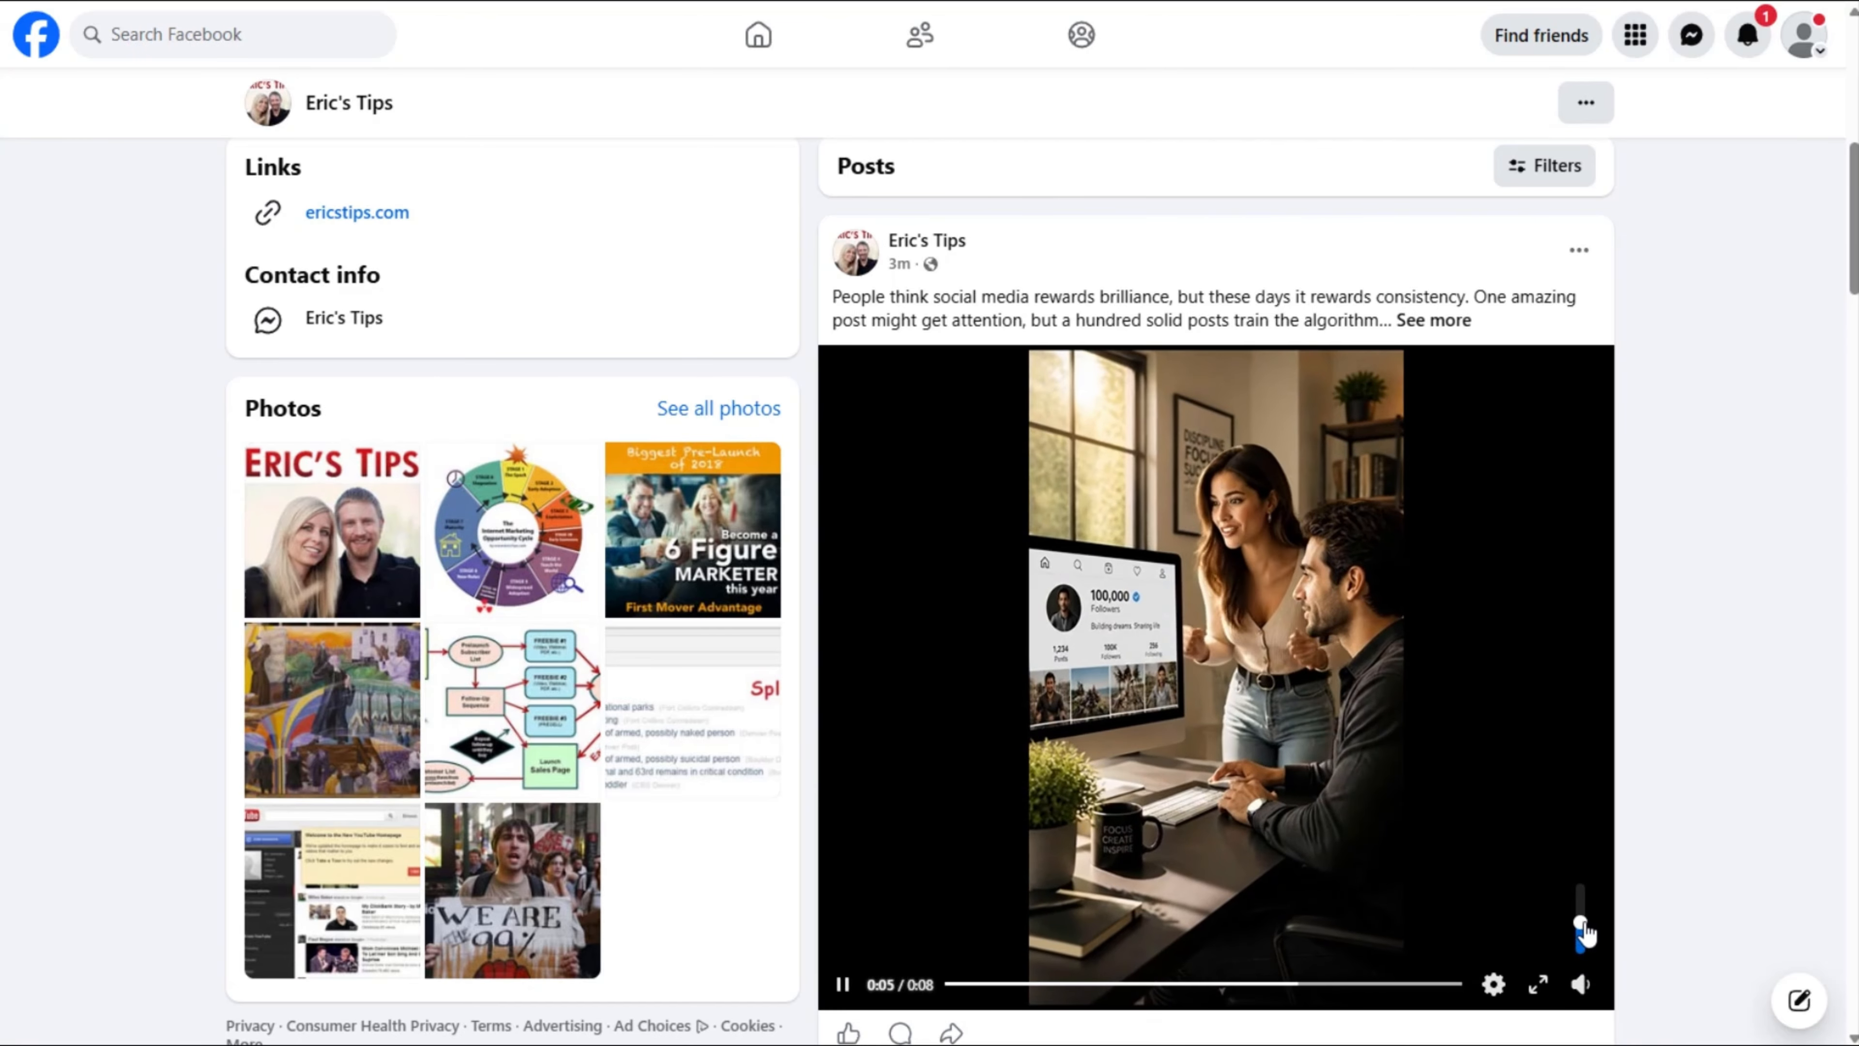
{"action": "left_click_drag", "start_coordinate": [1583, 924], "coordinate": [1583, 935]}
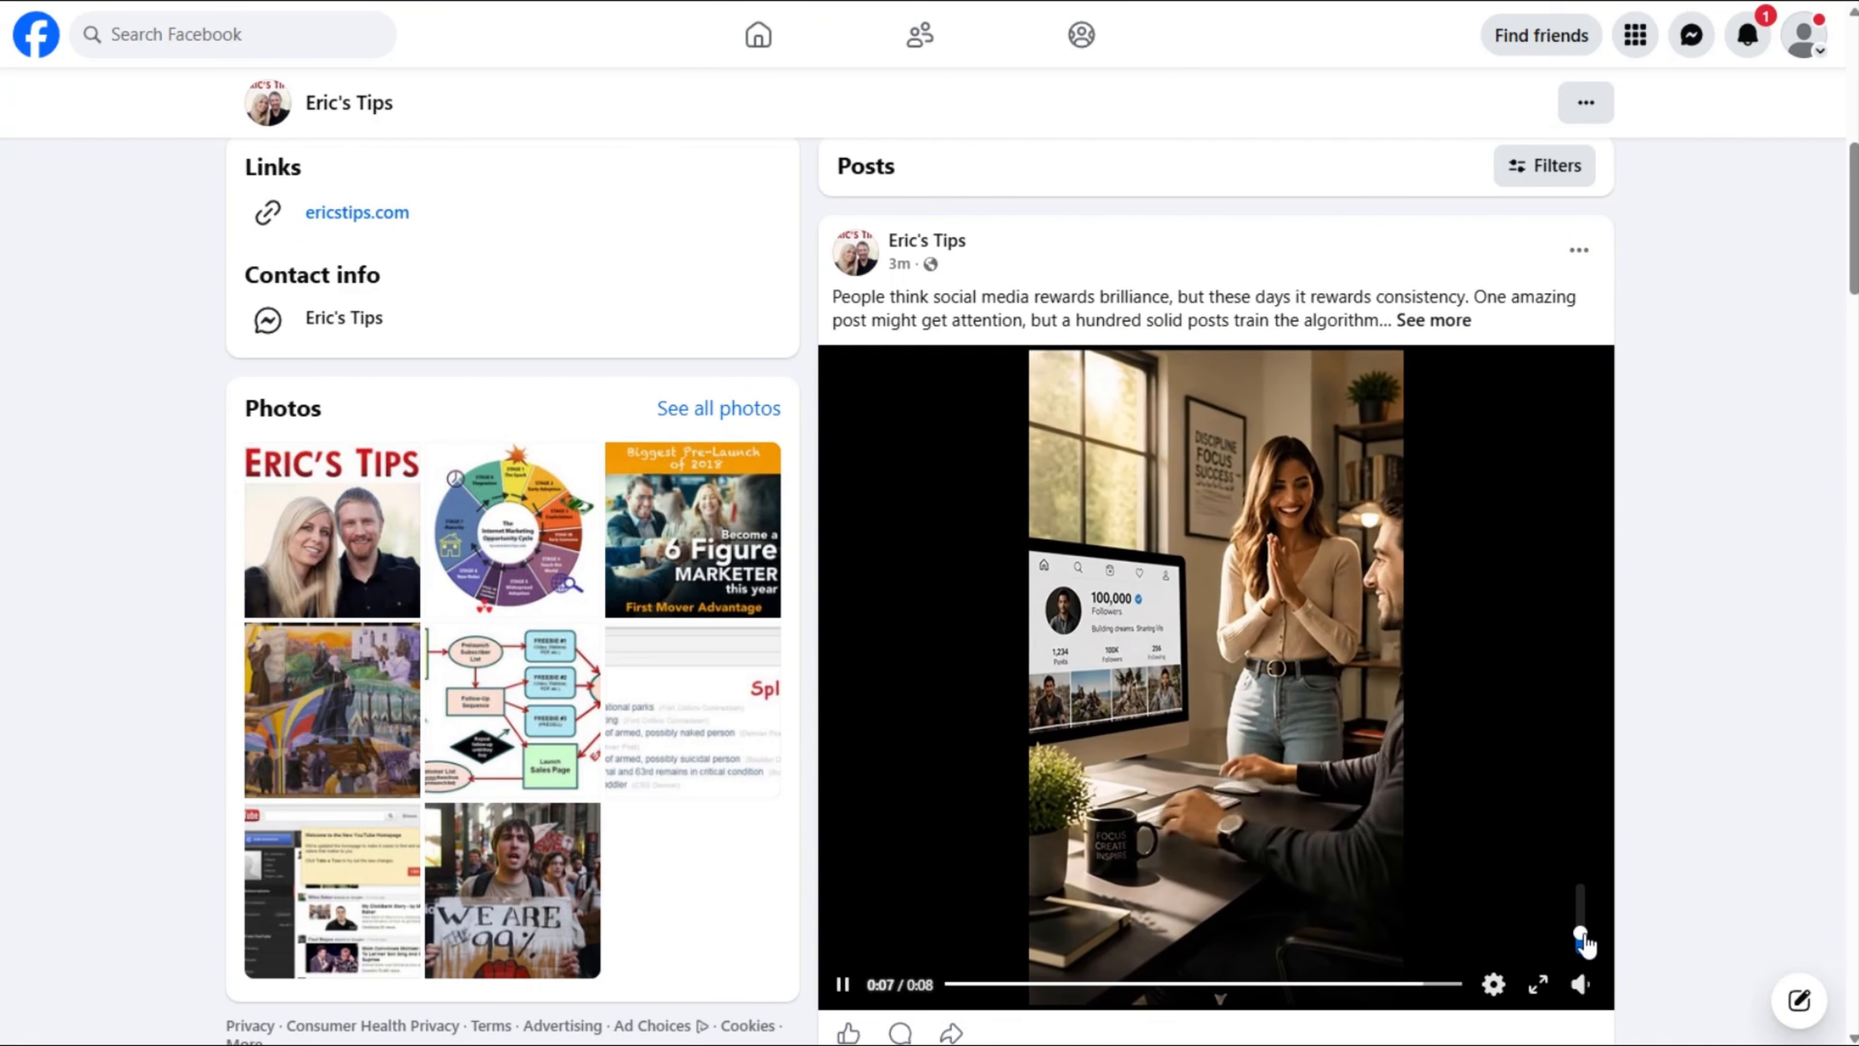
{"action": "left_click", "coordinate": [845, 985]}
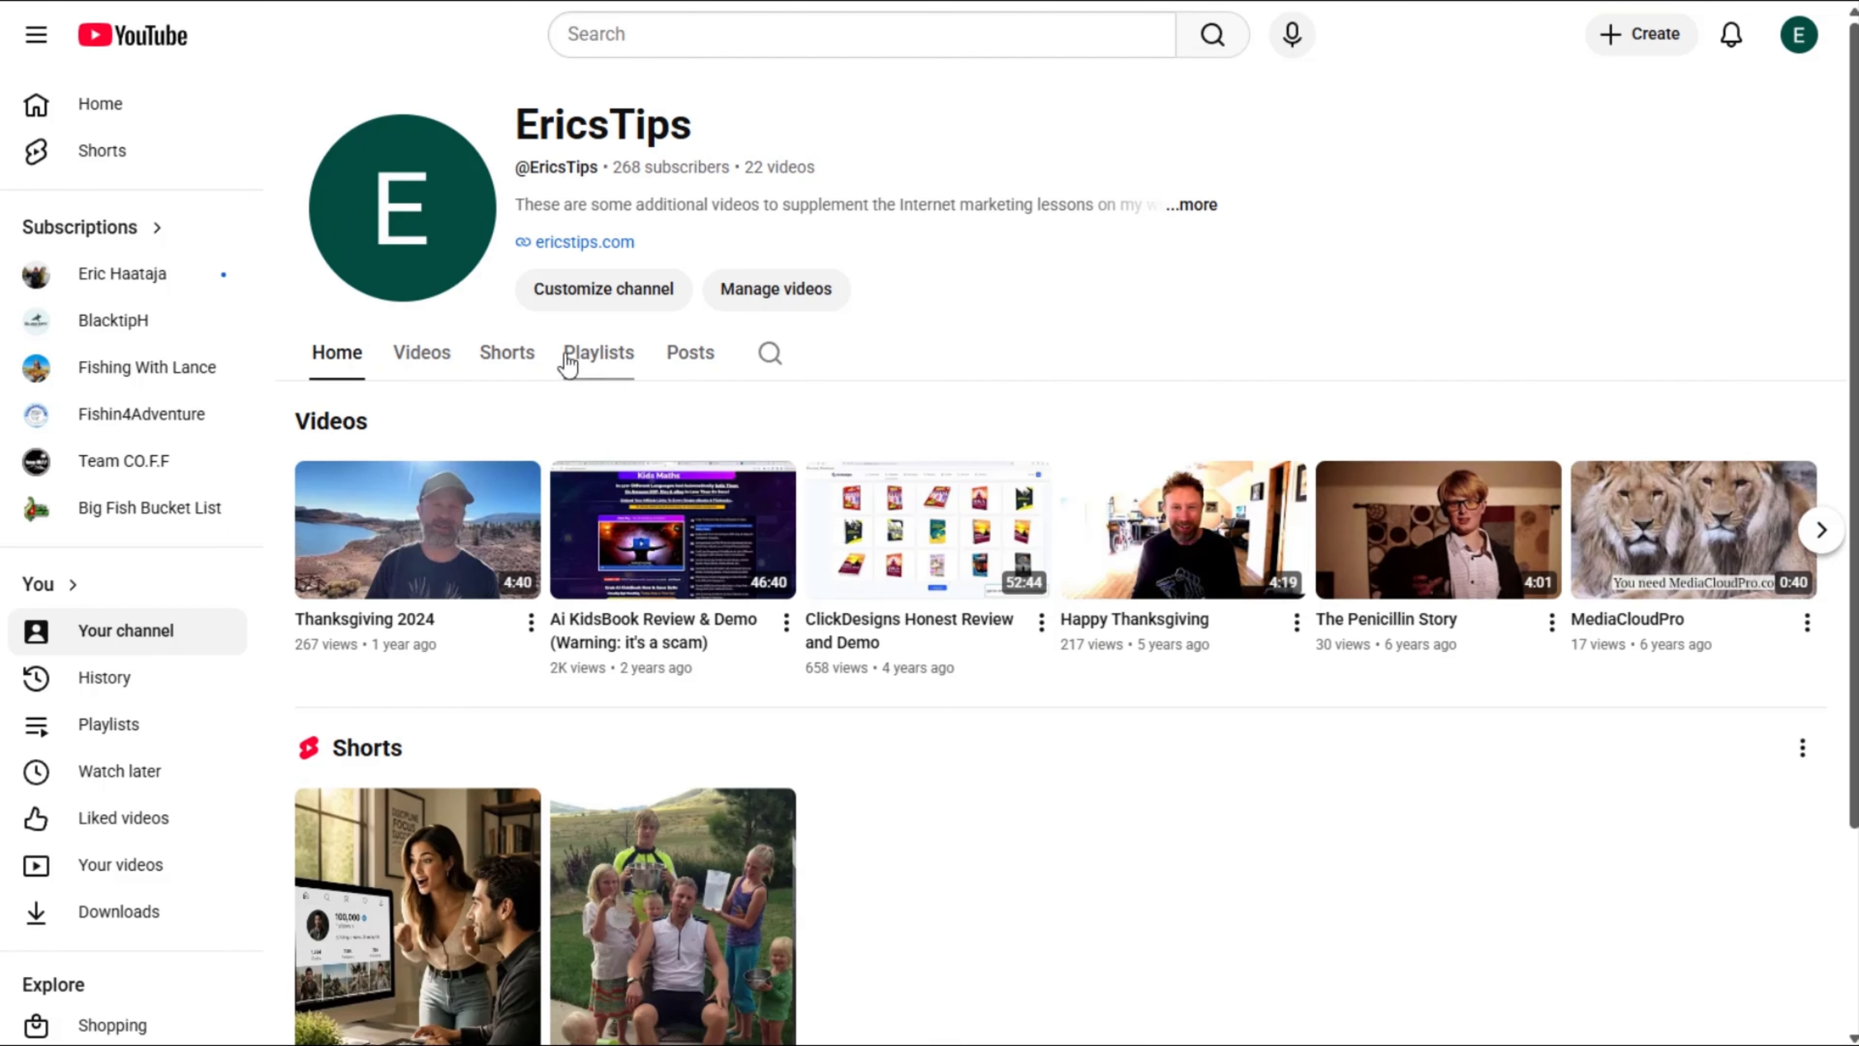
Step: On the YouTube channel, open the "Consistency tip" Short and pause its playback
{"action": "left_click", "coordinate": [508, 354]}
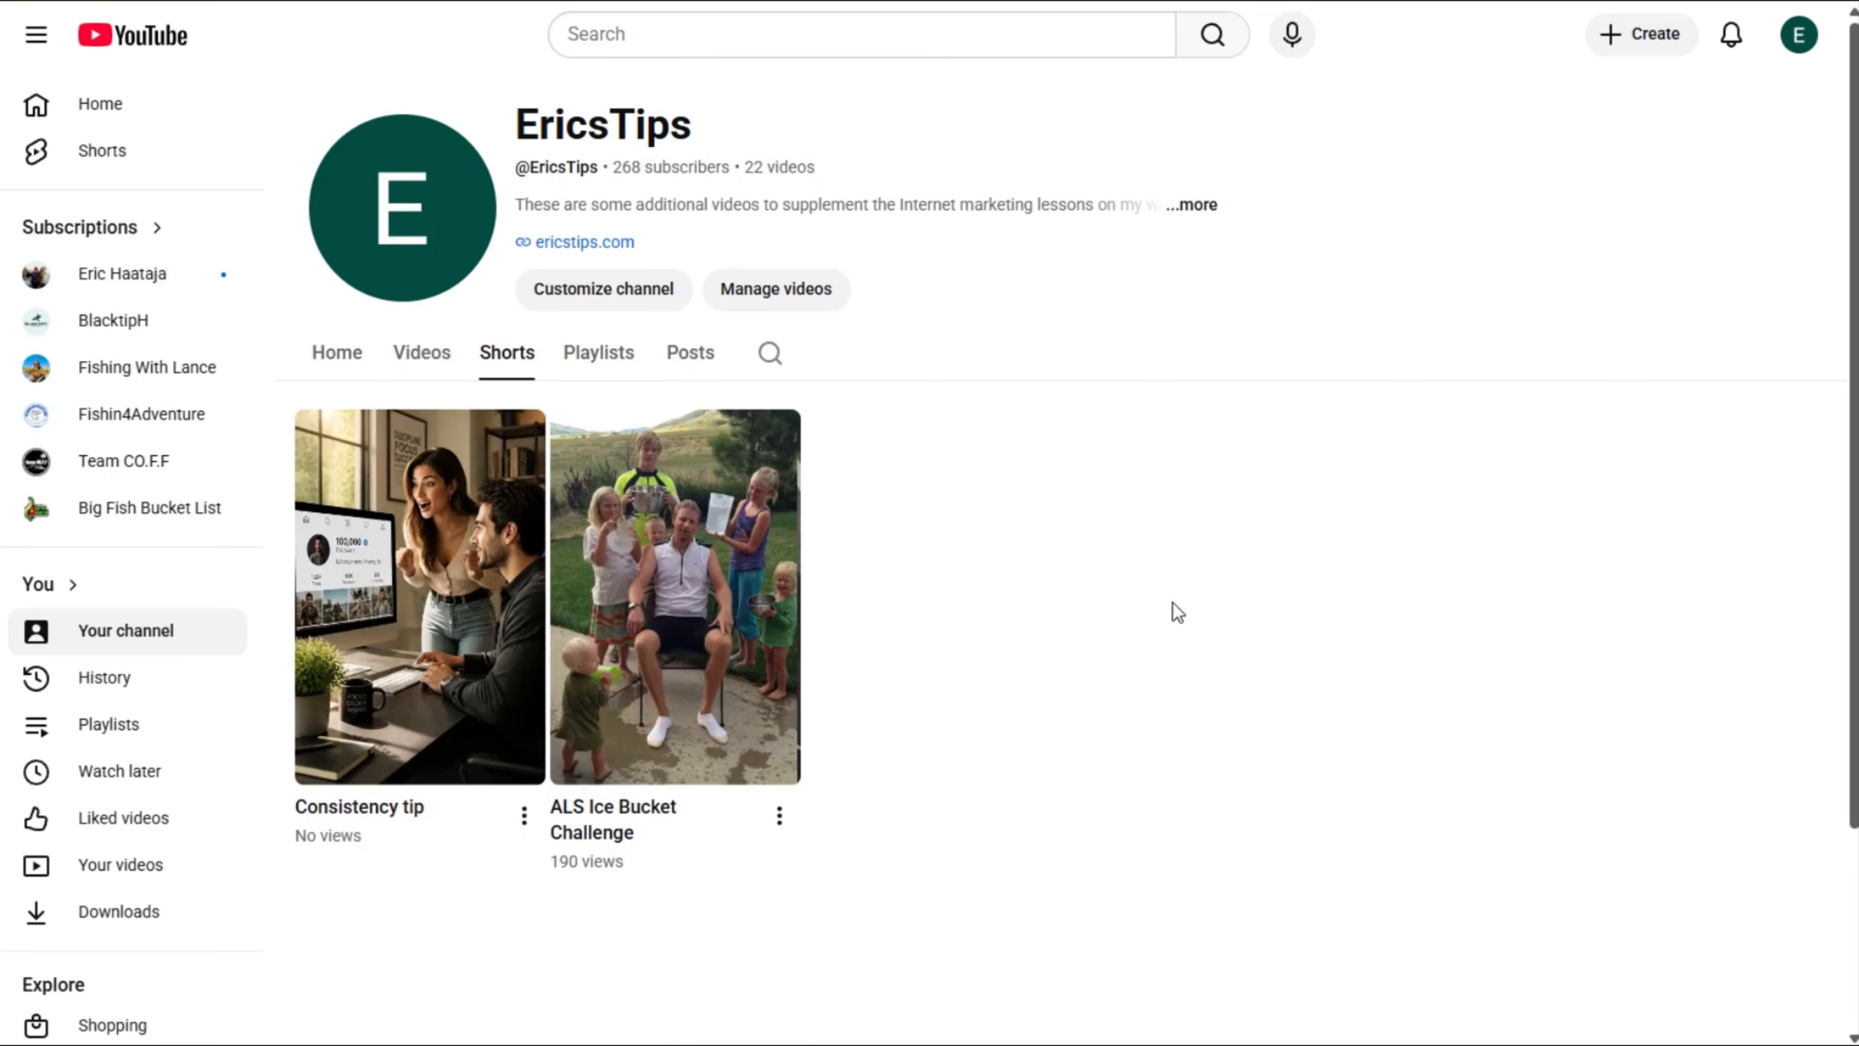
{"action": "scroll", "coordinate": [1170, 605], "scroll_direction": "down", "scroll_amount": 3}
{"action": "scroll", "coordinate": [1170, 604], "scroll_direction": "up", "scroll_amount": 3}
{"action": "left_click", "coordinate": [410, 535]}
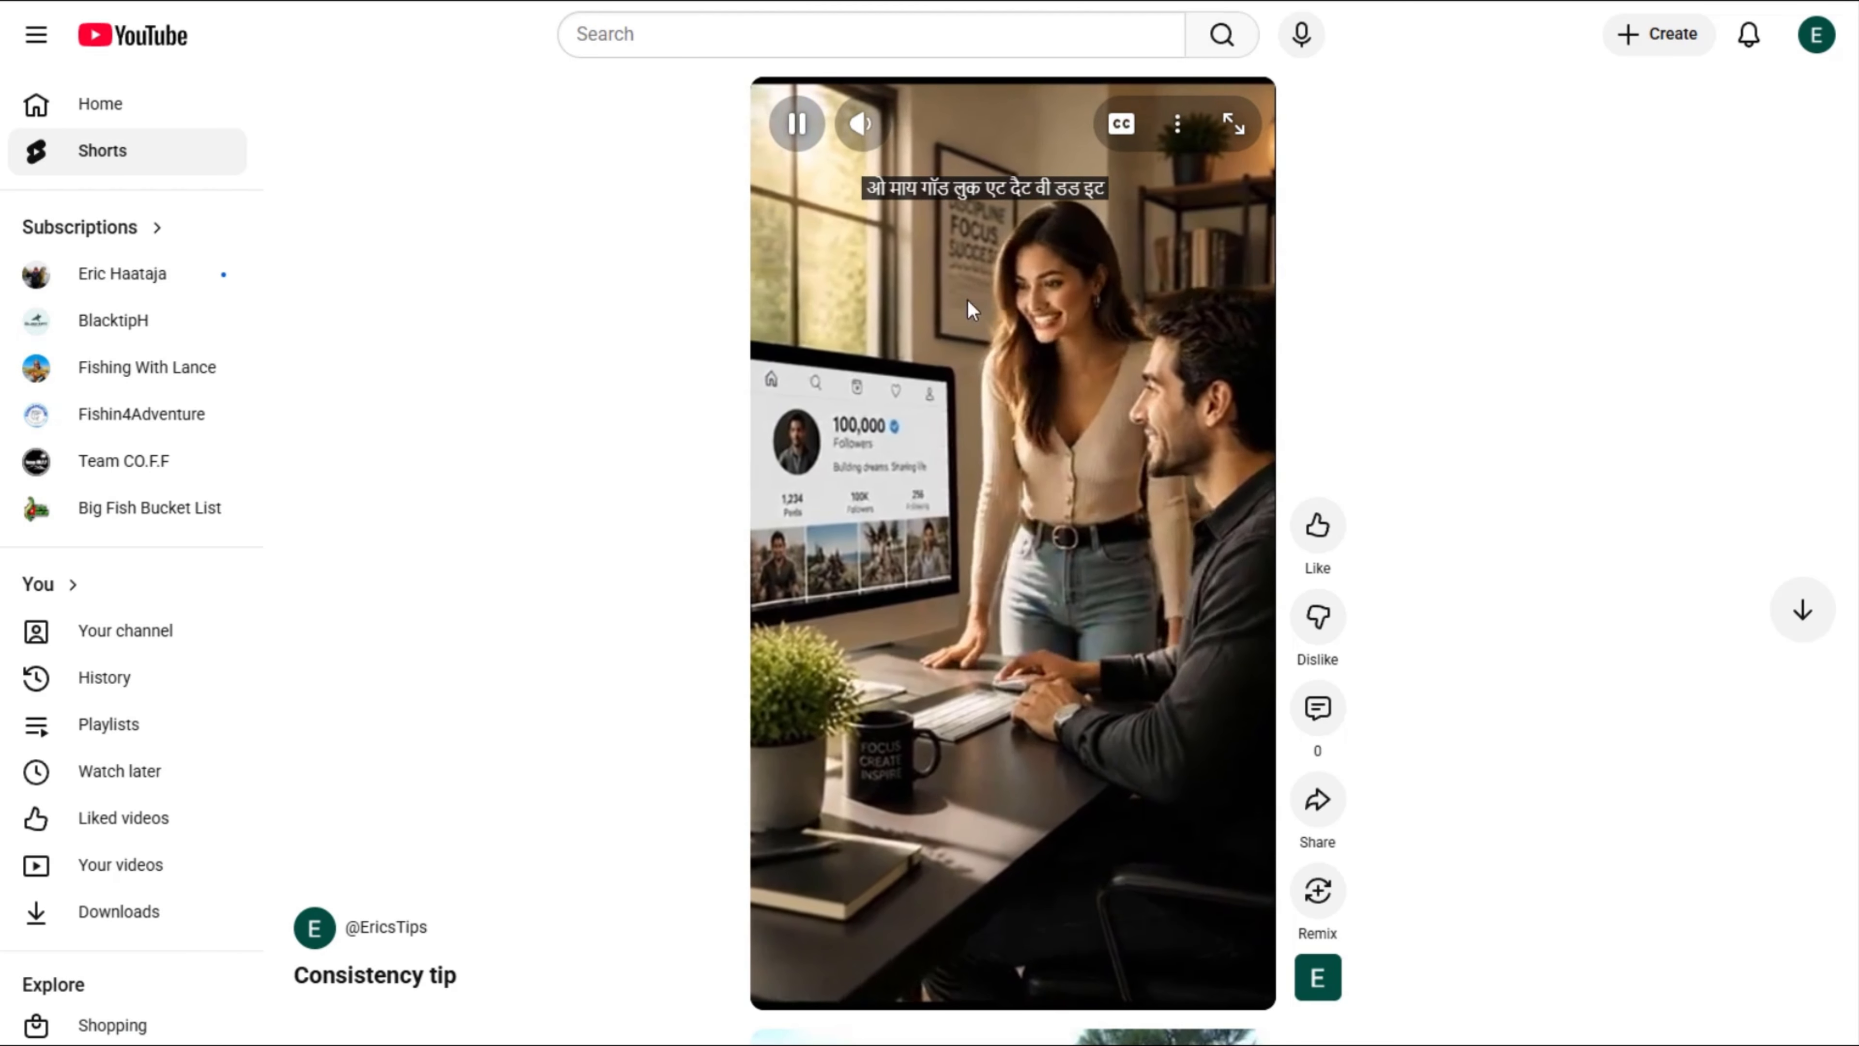
{"action": "left_click", "coordinate": [796, 123]}
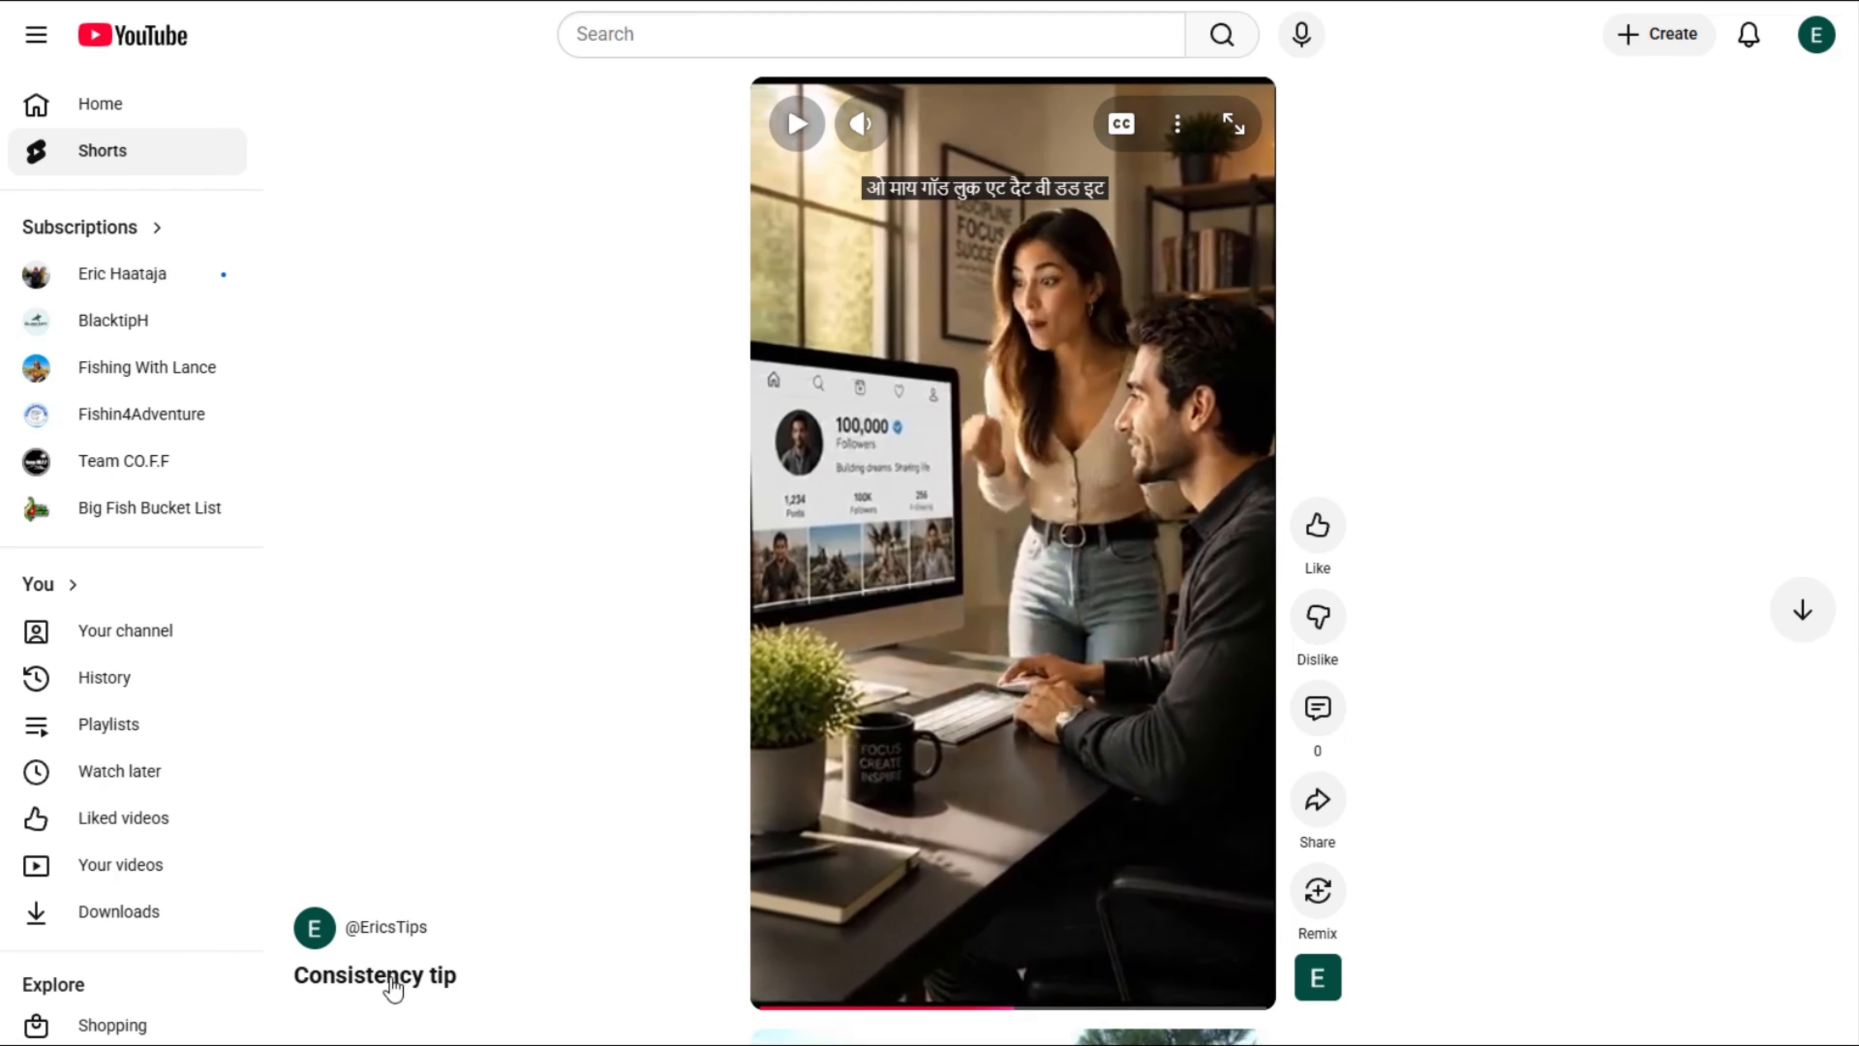
Step: Open the Short's description and check its post text and hashtags
{"action": "left_click", "coordinate": [348, 984]}
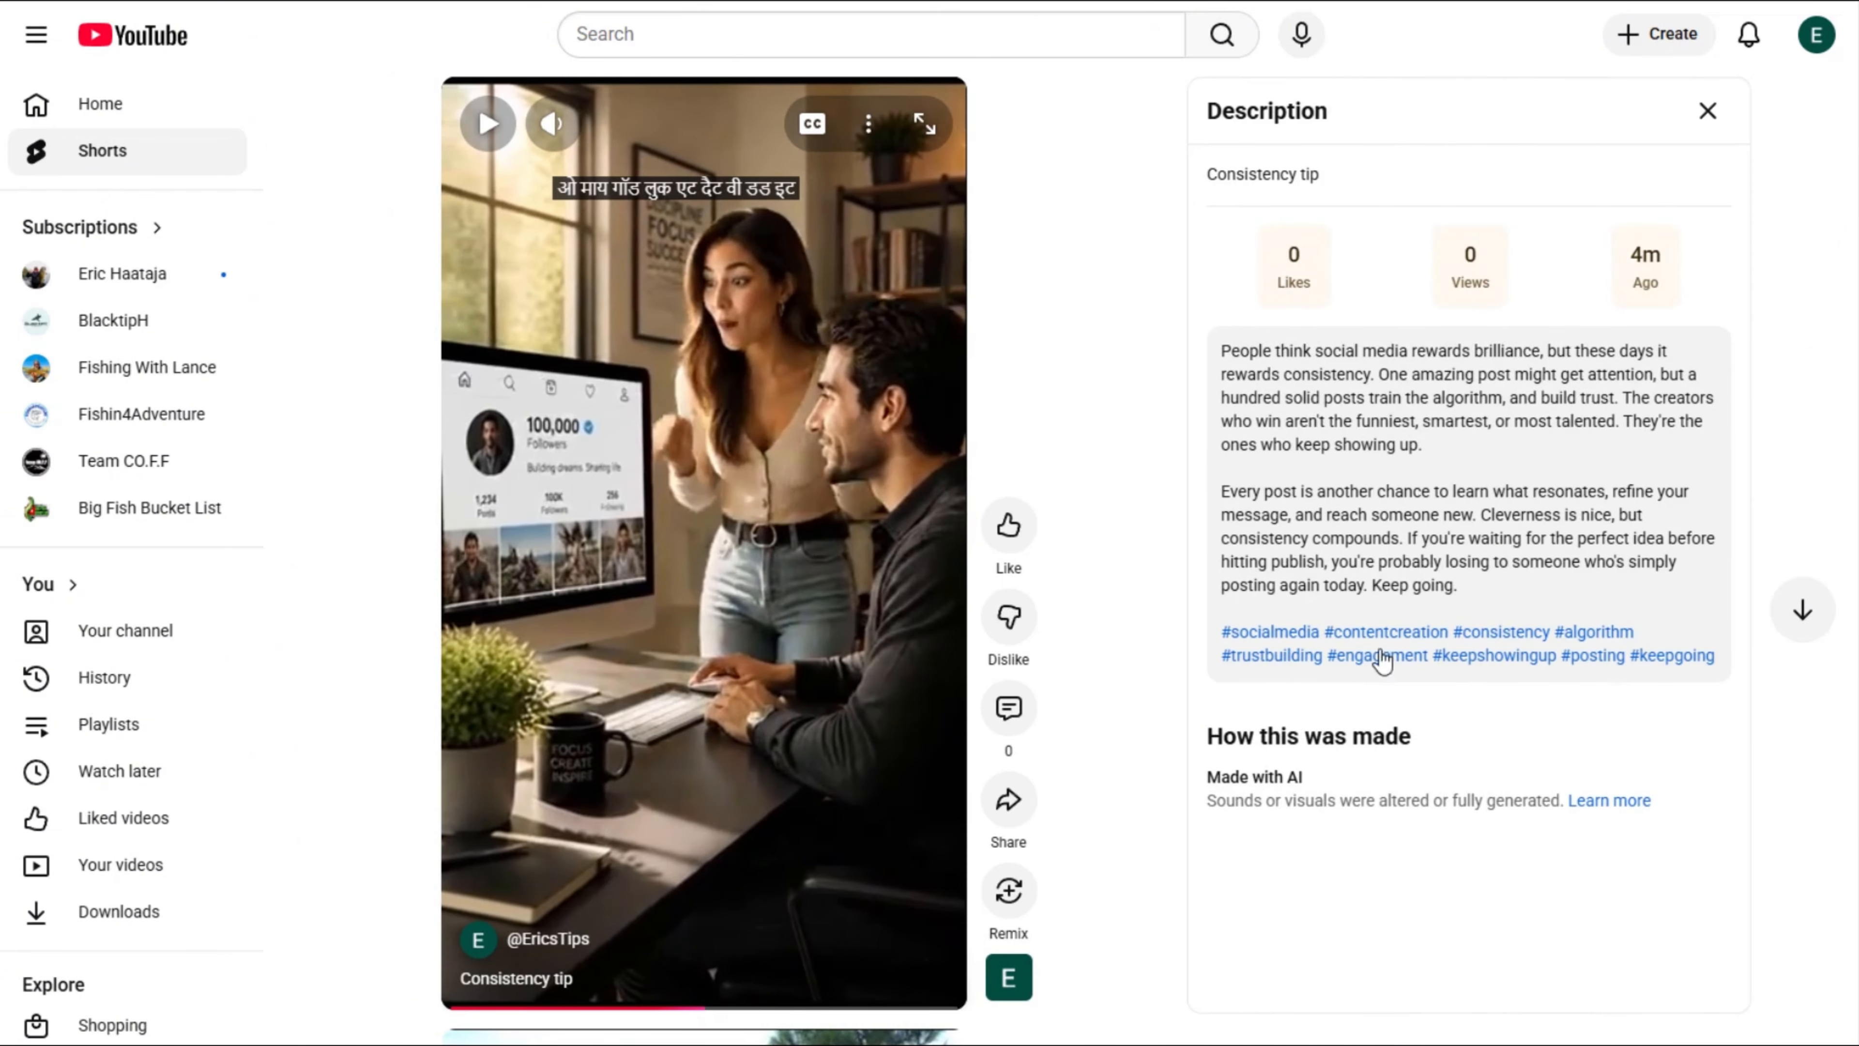
{"action": "left_click_drag", "start_coordinate": [1222, 353], "coordinate": [1509, 606]}
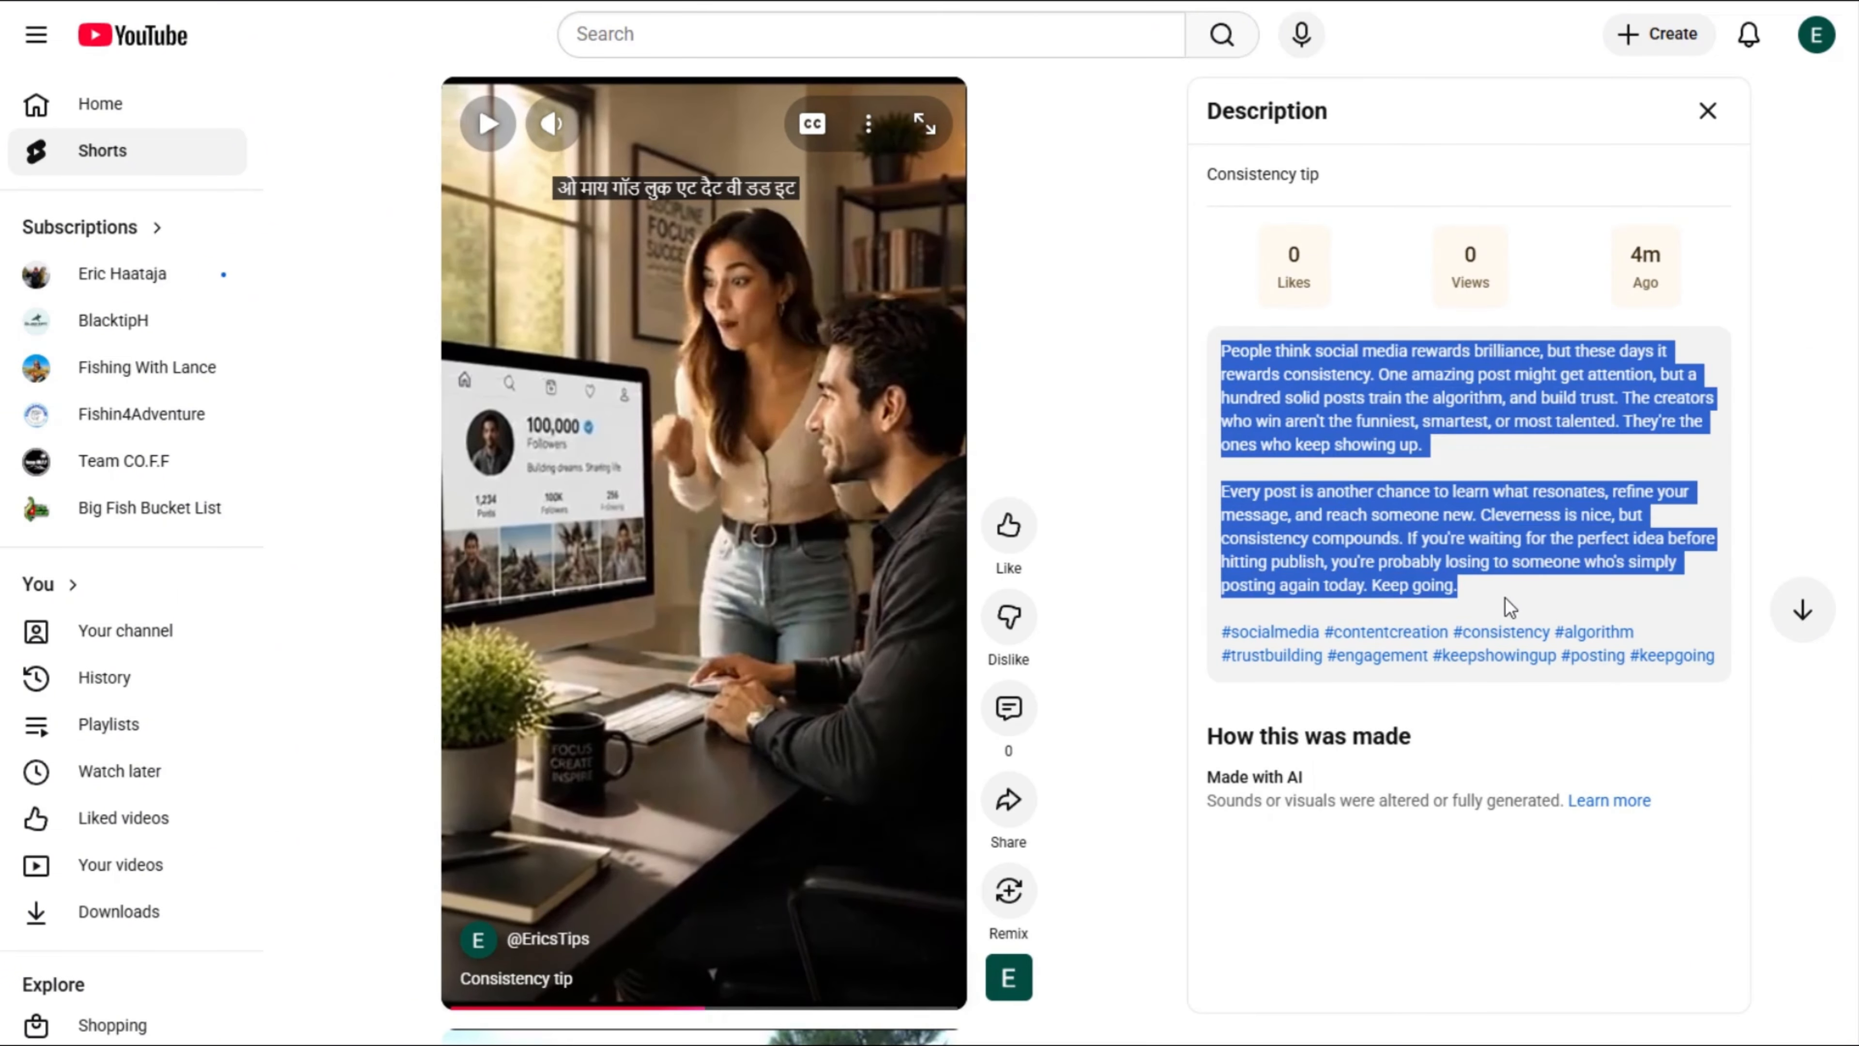
{"action": "left_click", "coordinate": [1509, 590]}
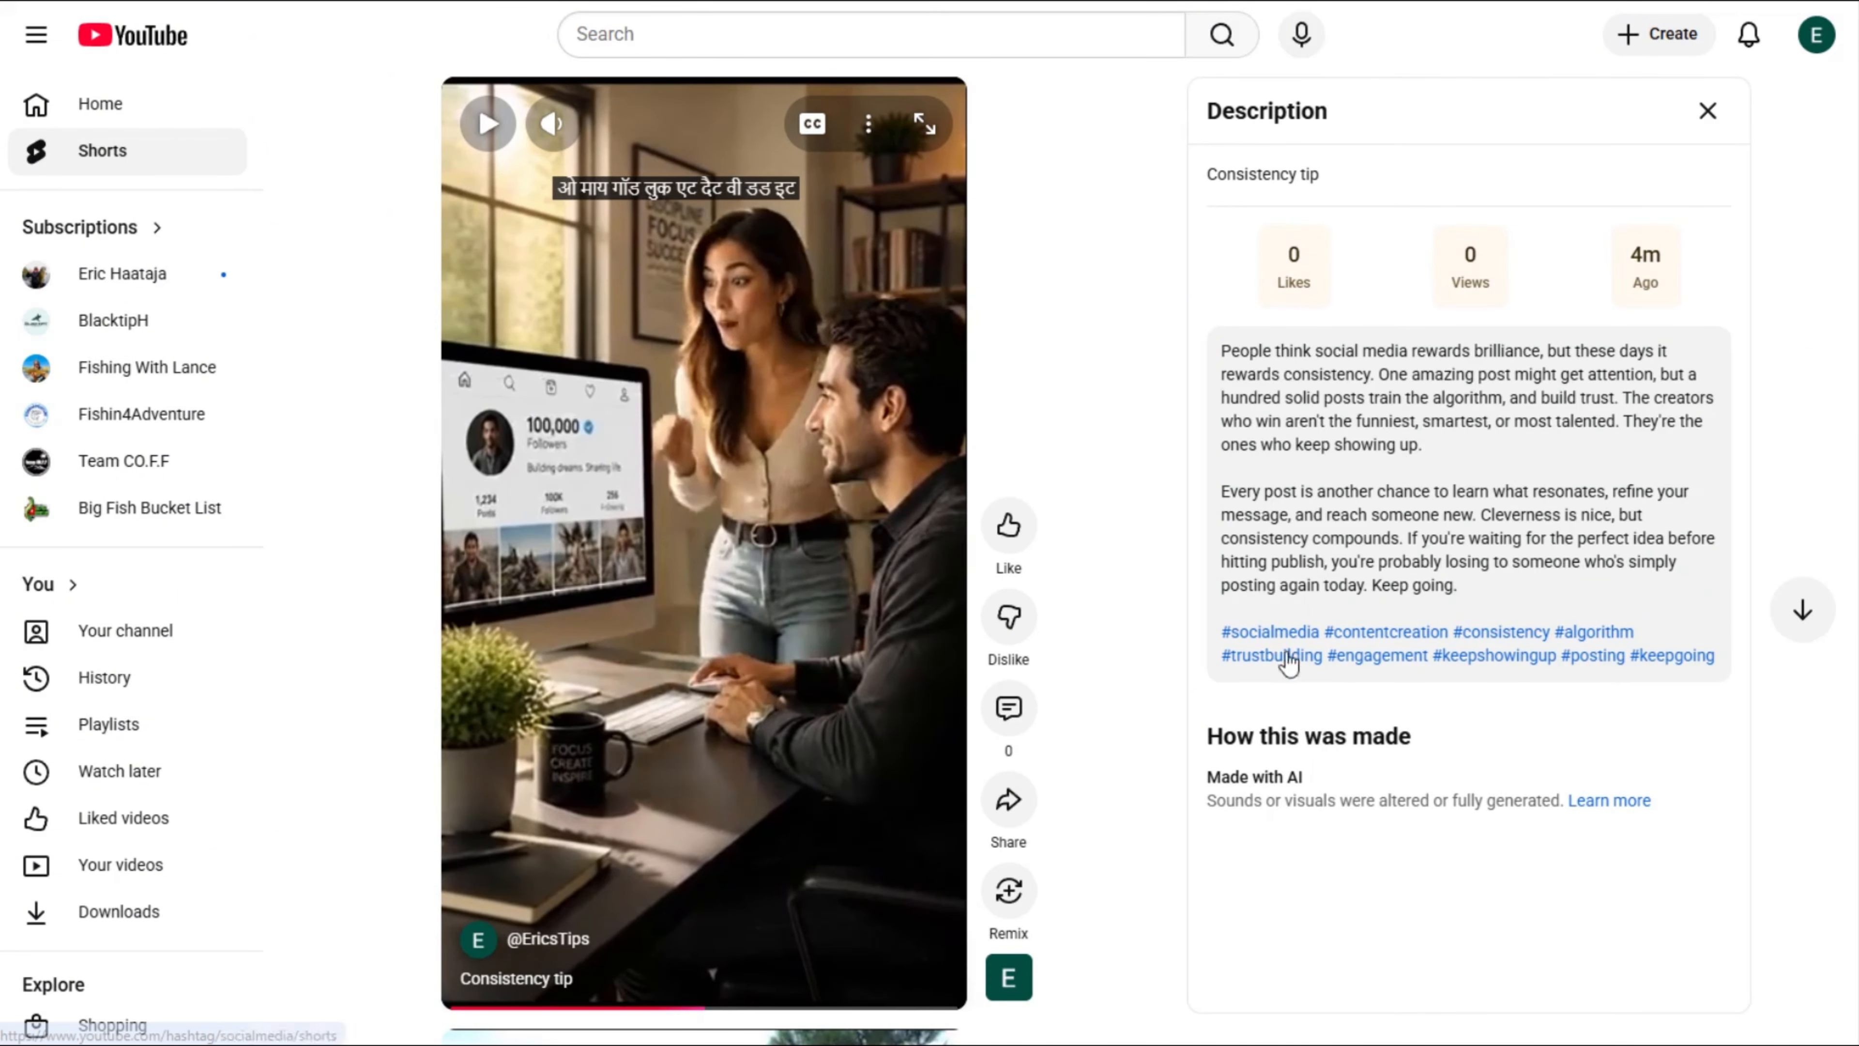